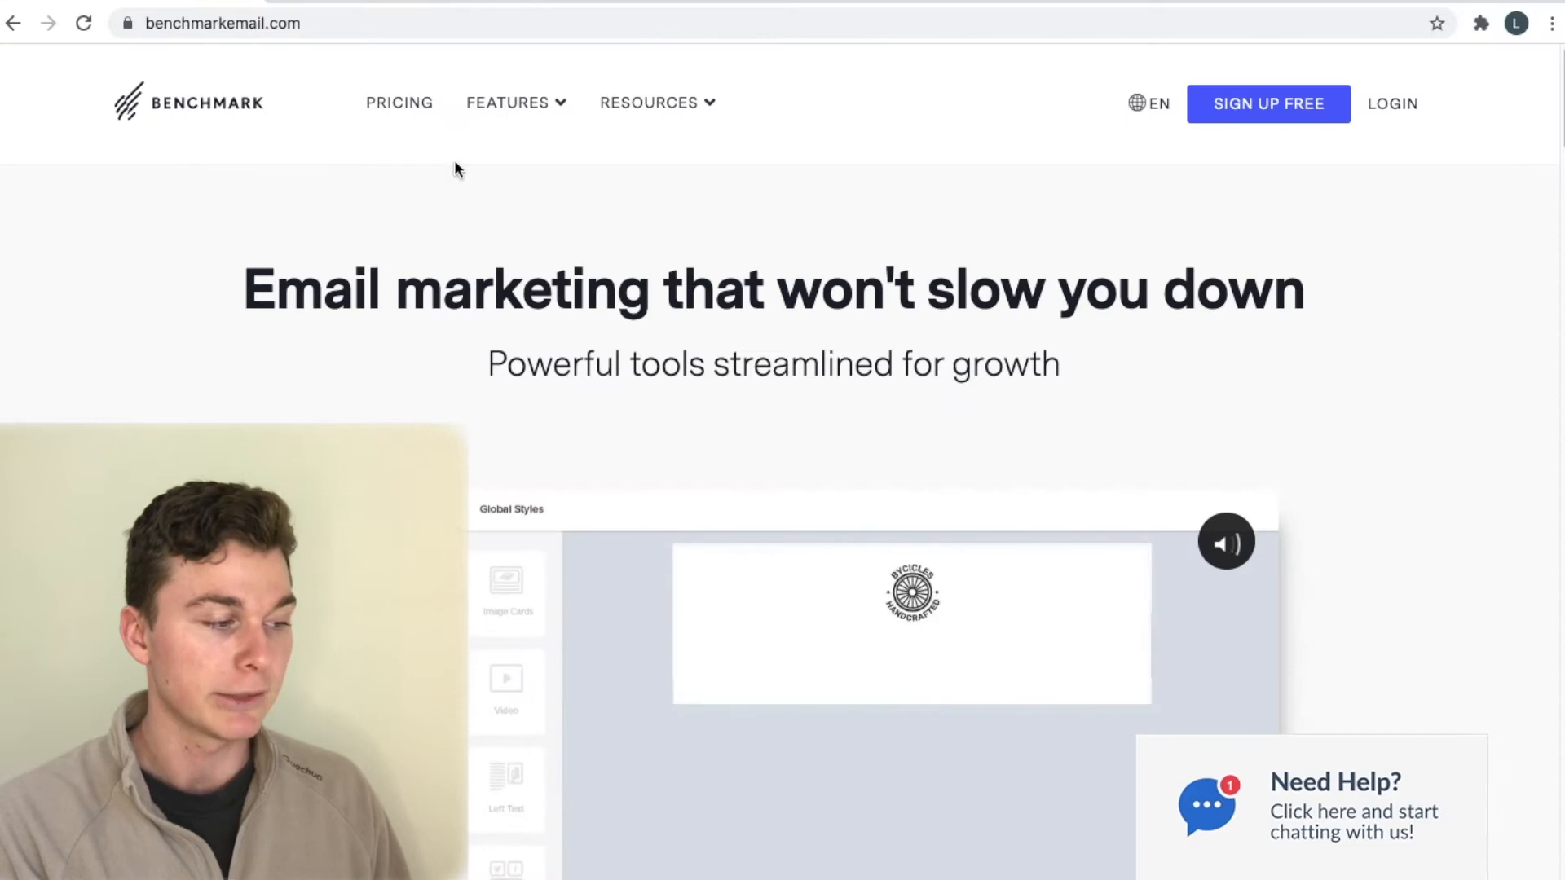
scroll(419, 264, "down", 2)
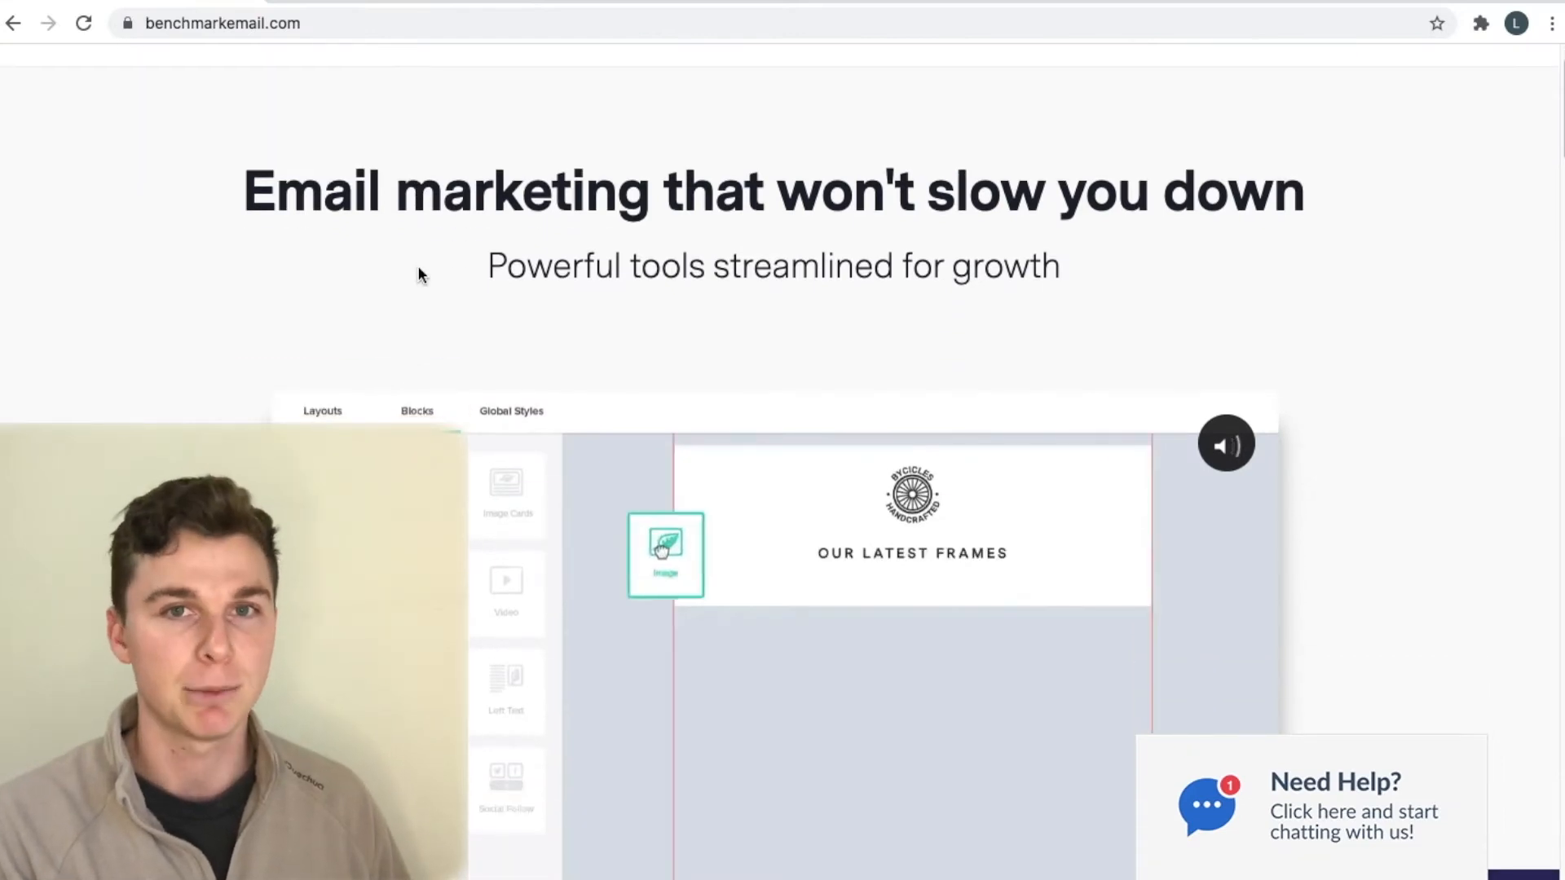
scroll(502, 231, "up", 1)
scroll(506, 231, "up", 2)
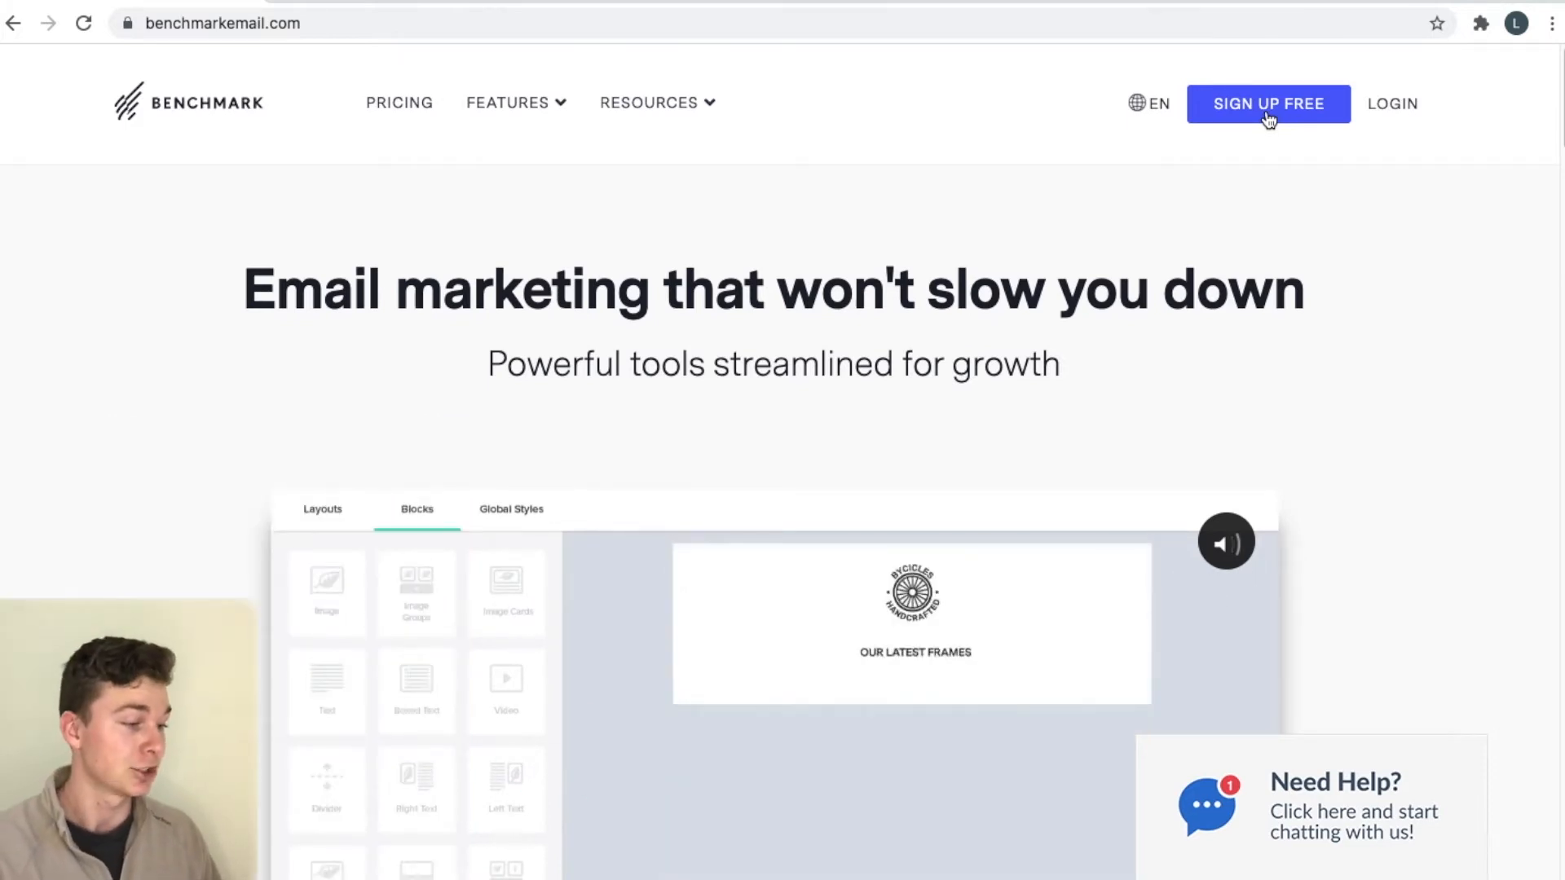
- Switch to the Drip Email Marketing automation and examine its trigger, email and delay sequence
left_click(406, 2)
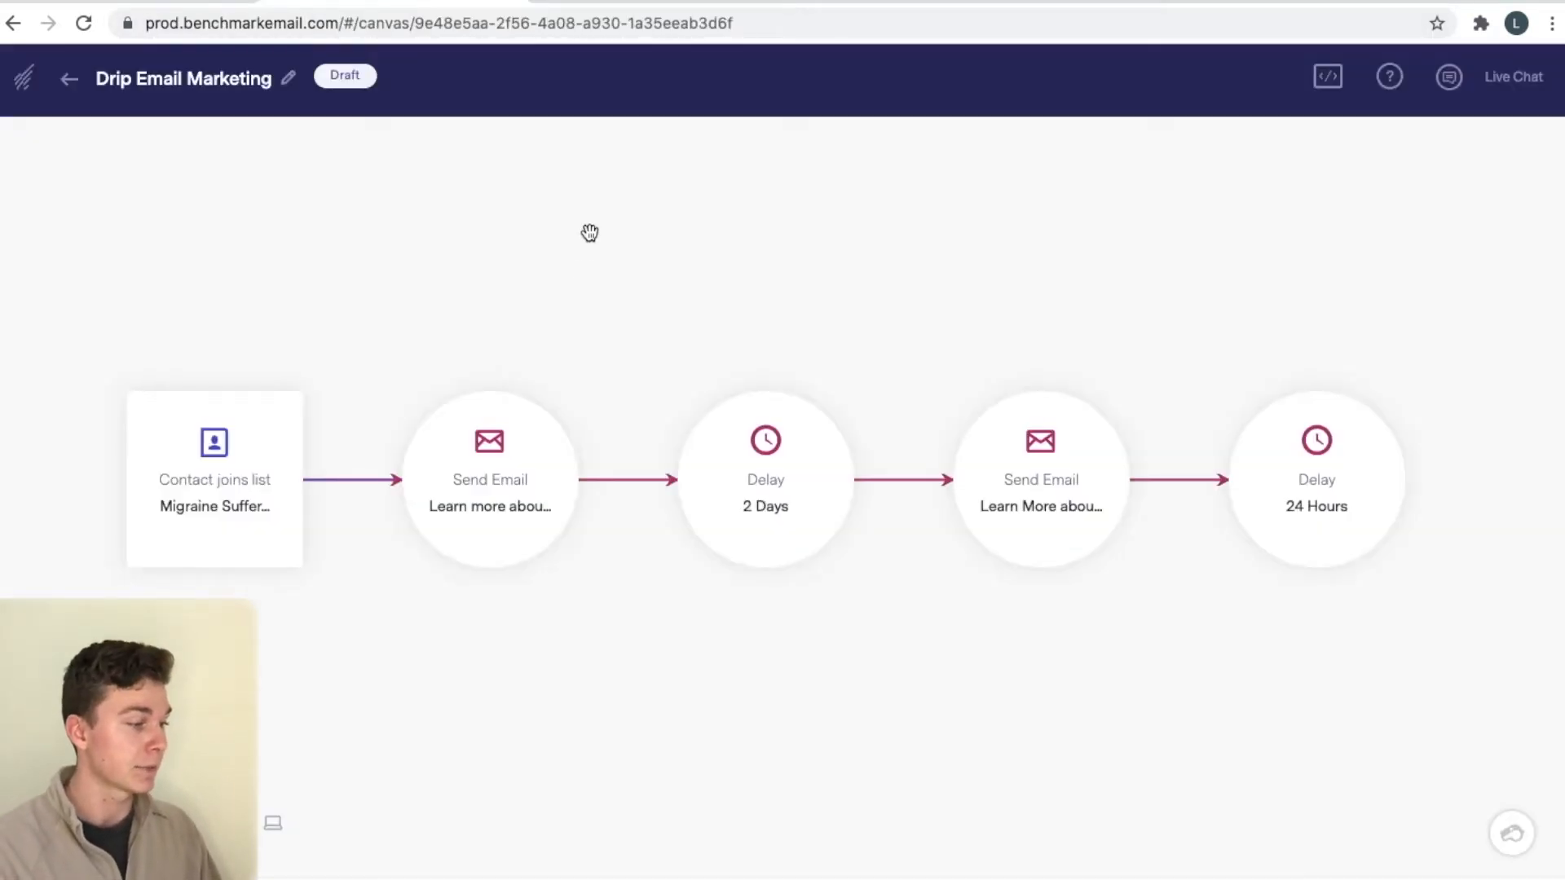
left_click_drag(649, 286, 639, 280)
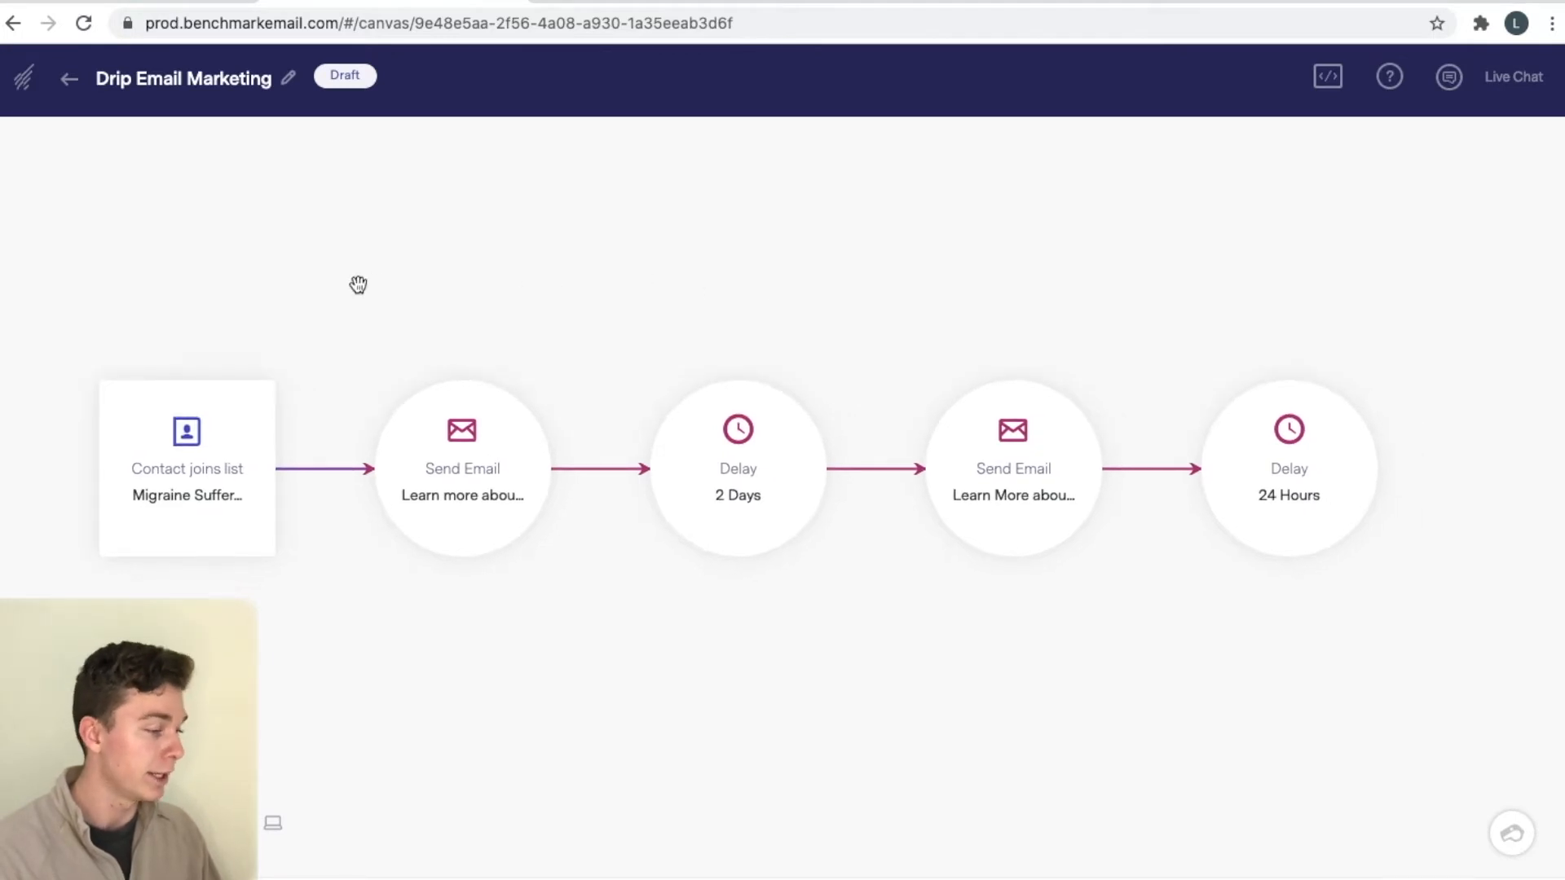
mouse_move(192, 552)
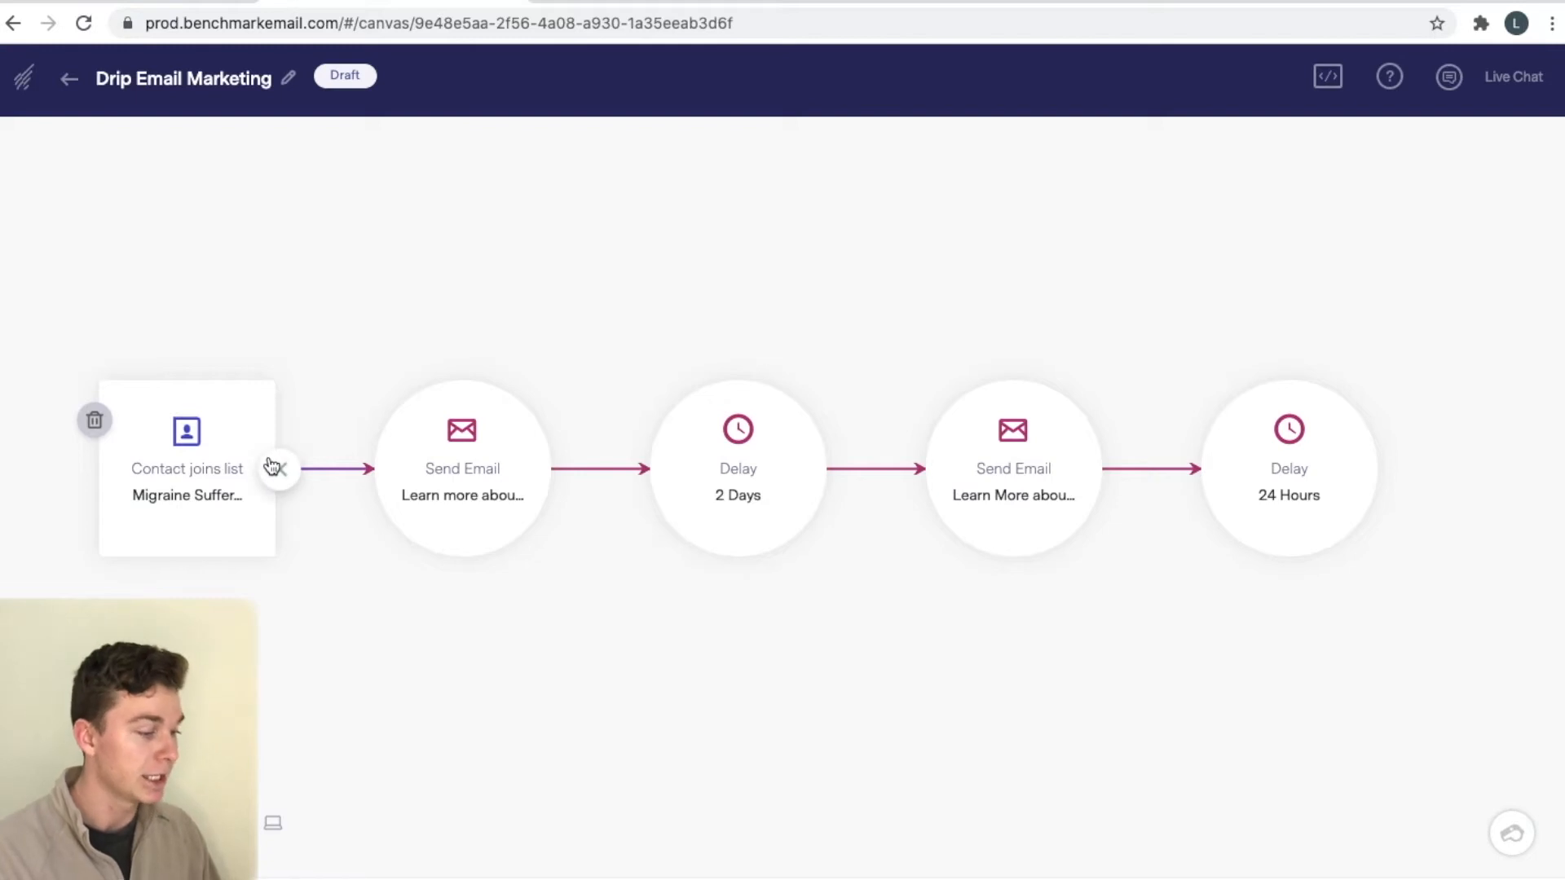
mouse_move(447, 454)
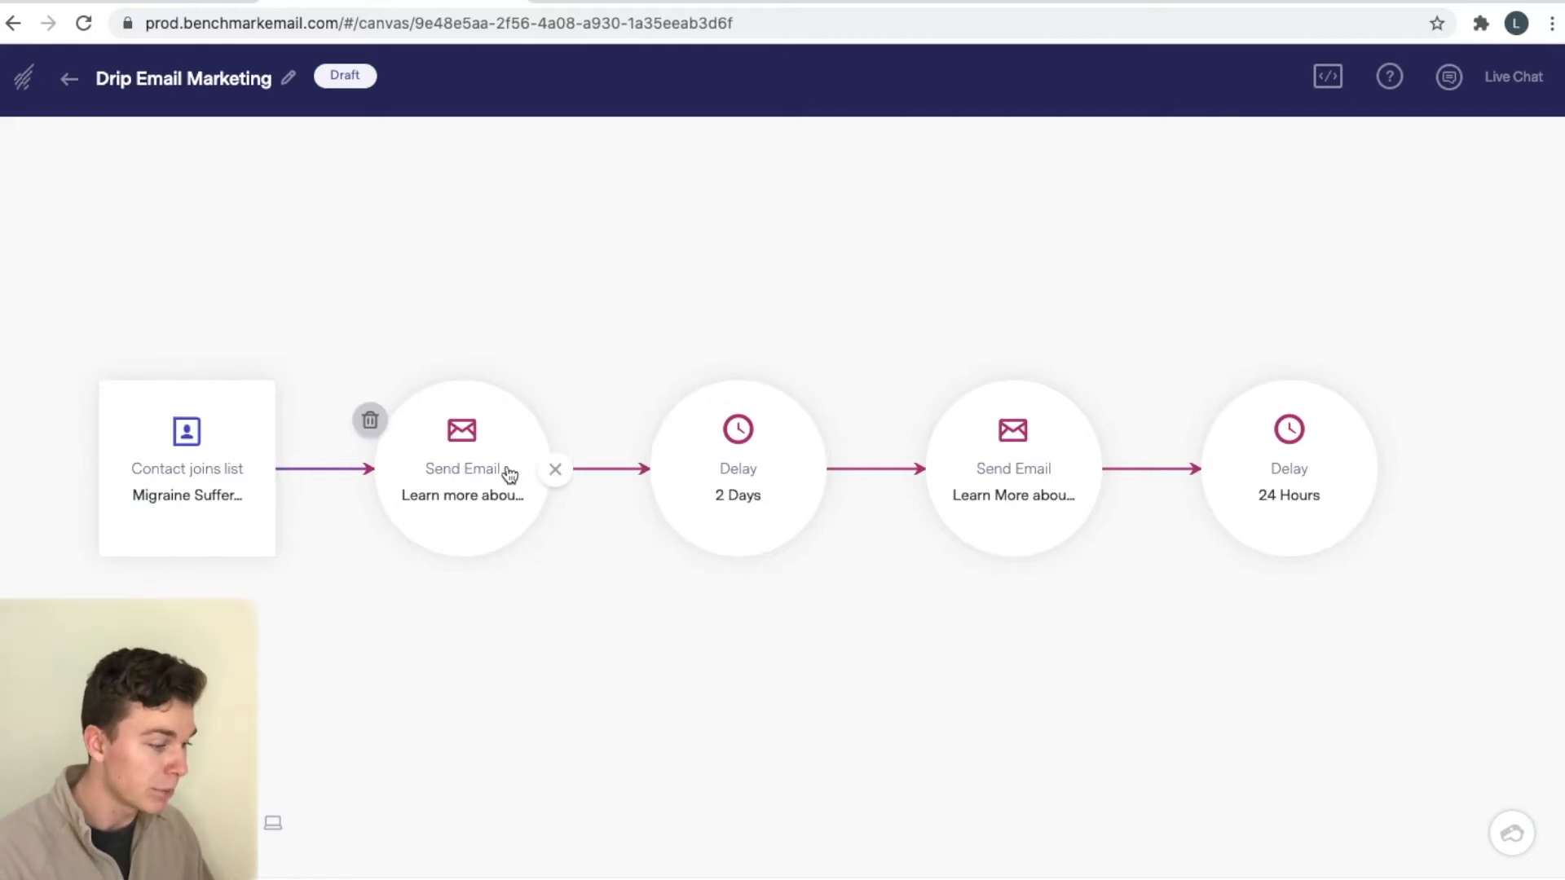
mouse_move(763, 503)
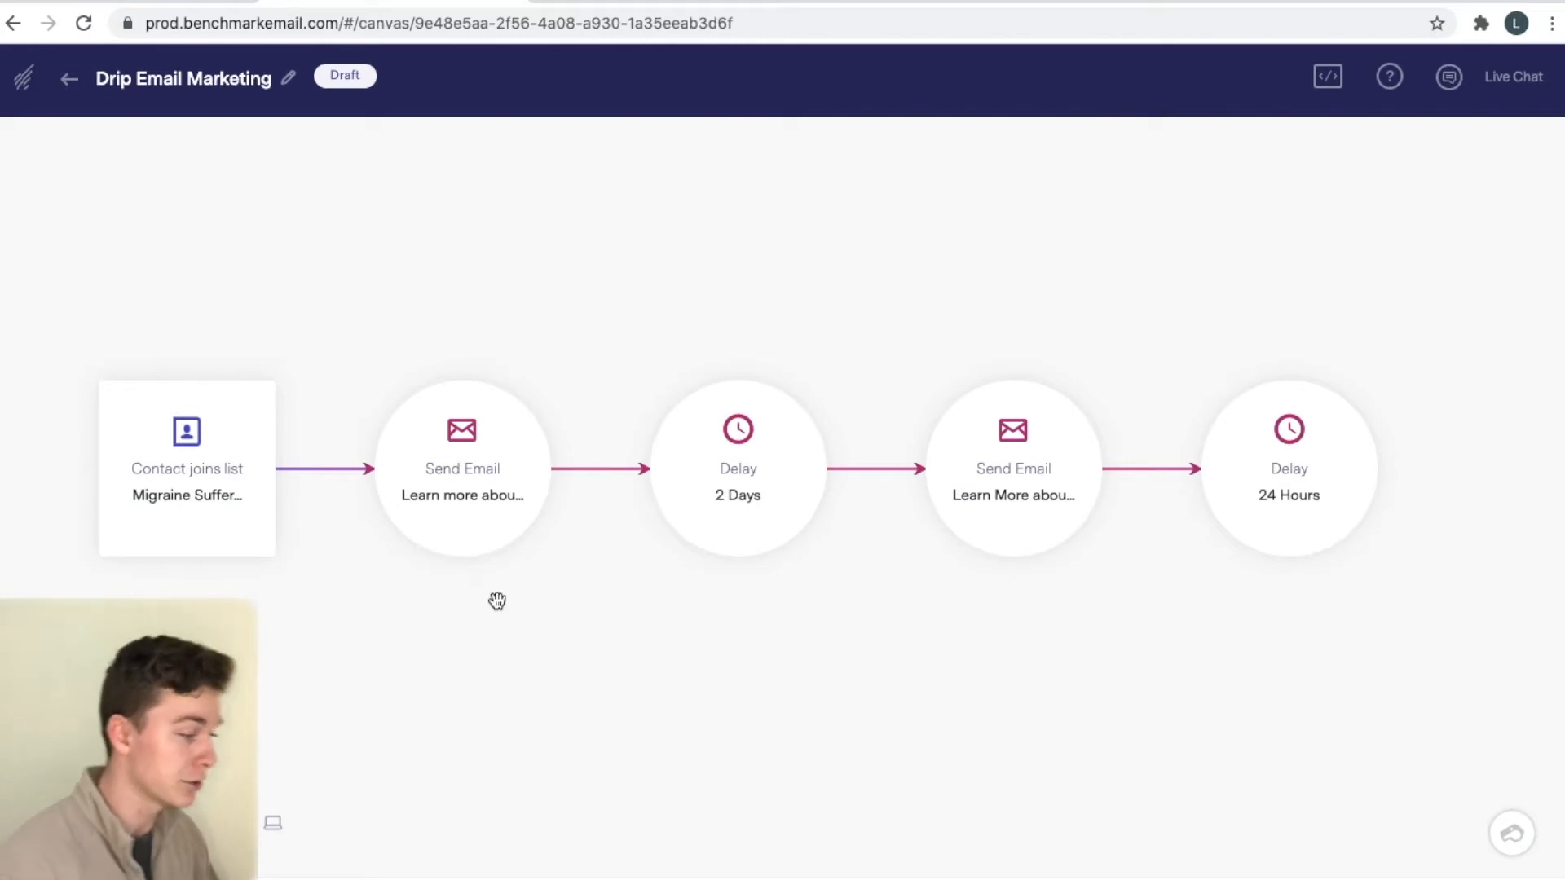
- Leave the automation canvas and view the list of saved emails
left_click(71, 84)
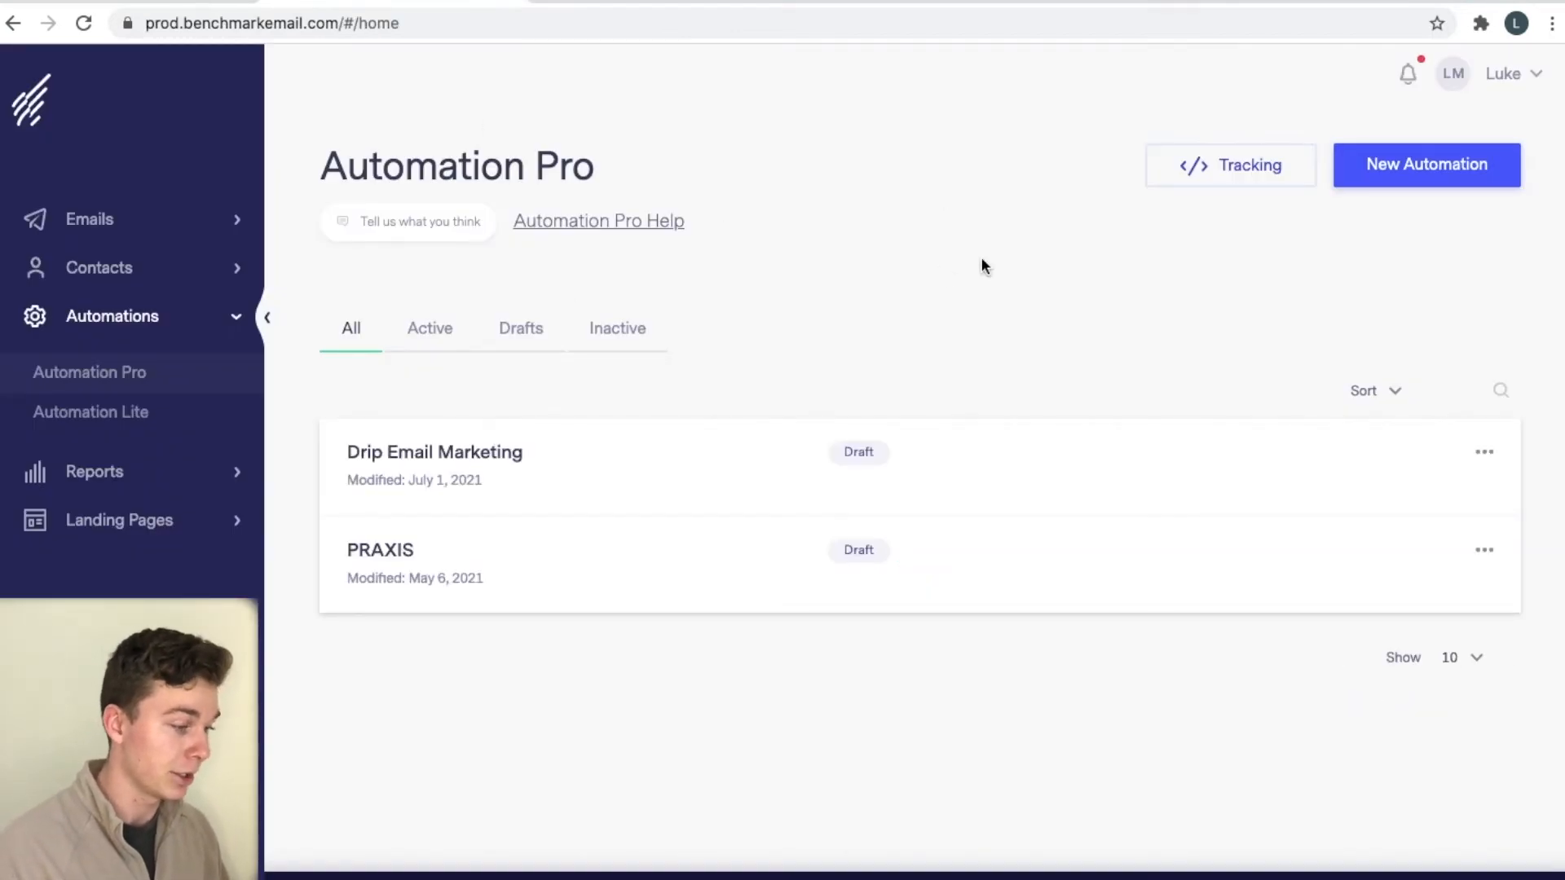
left_click(90, 222)
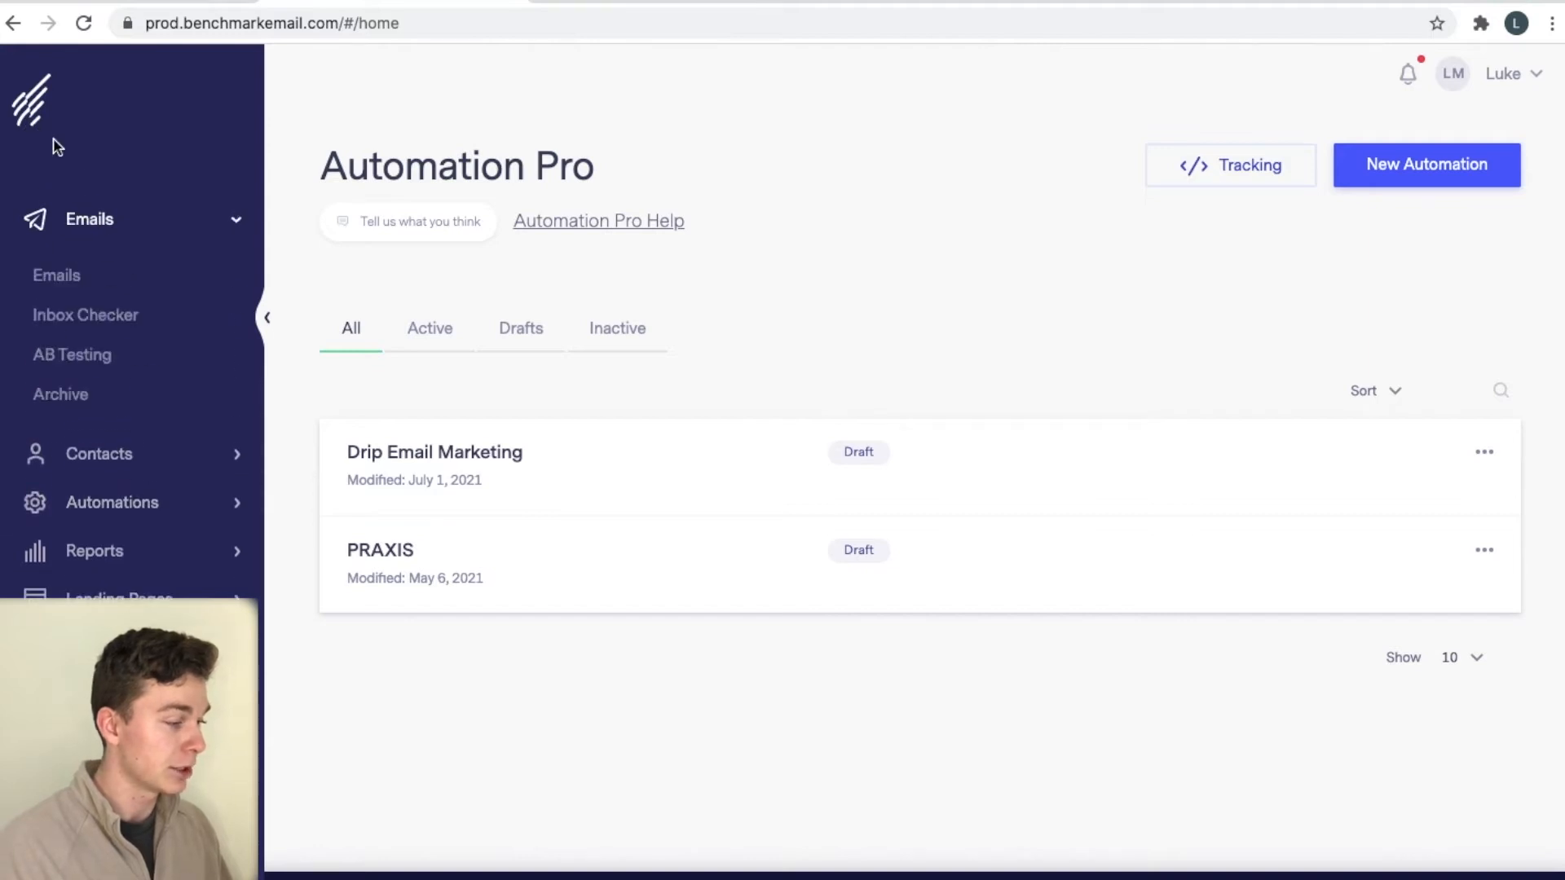
left_click(73, 277)
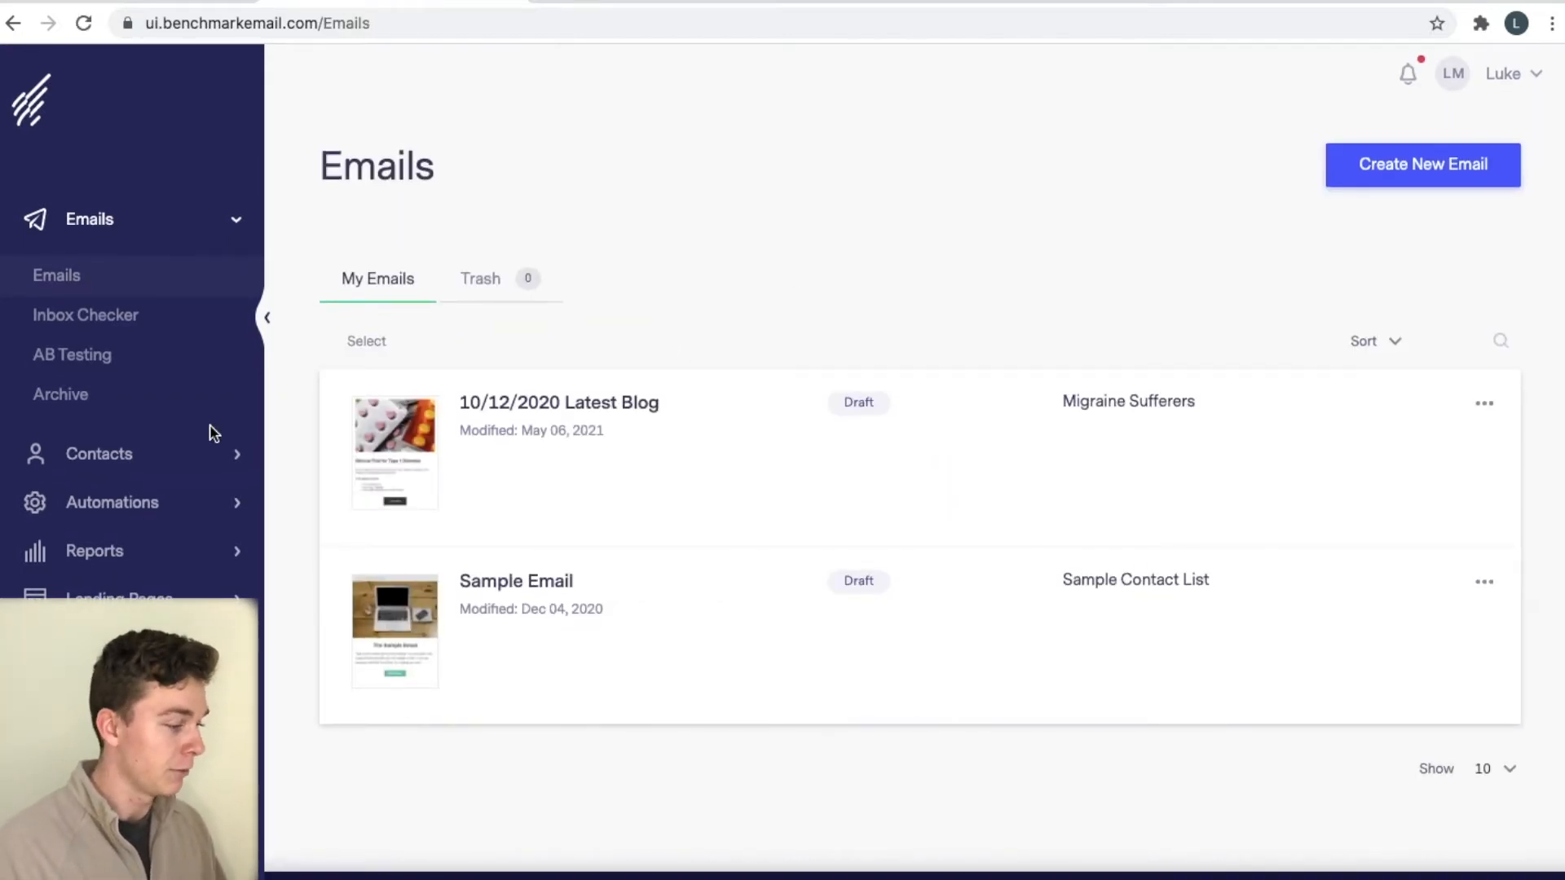
- Create a new Automation Pro automation named "Drip Email Marketing Video"
left_click(127, 505)
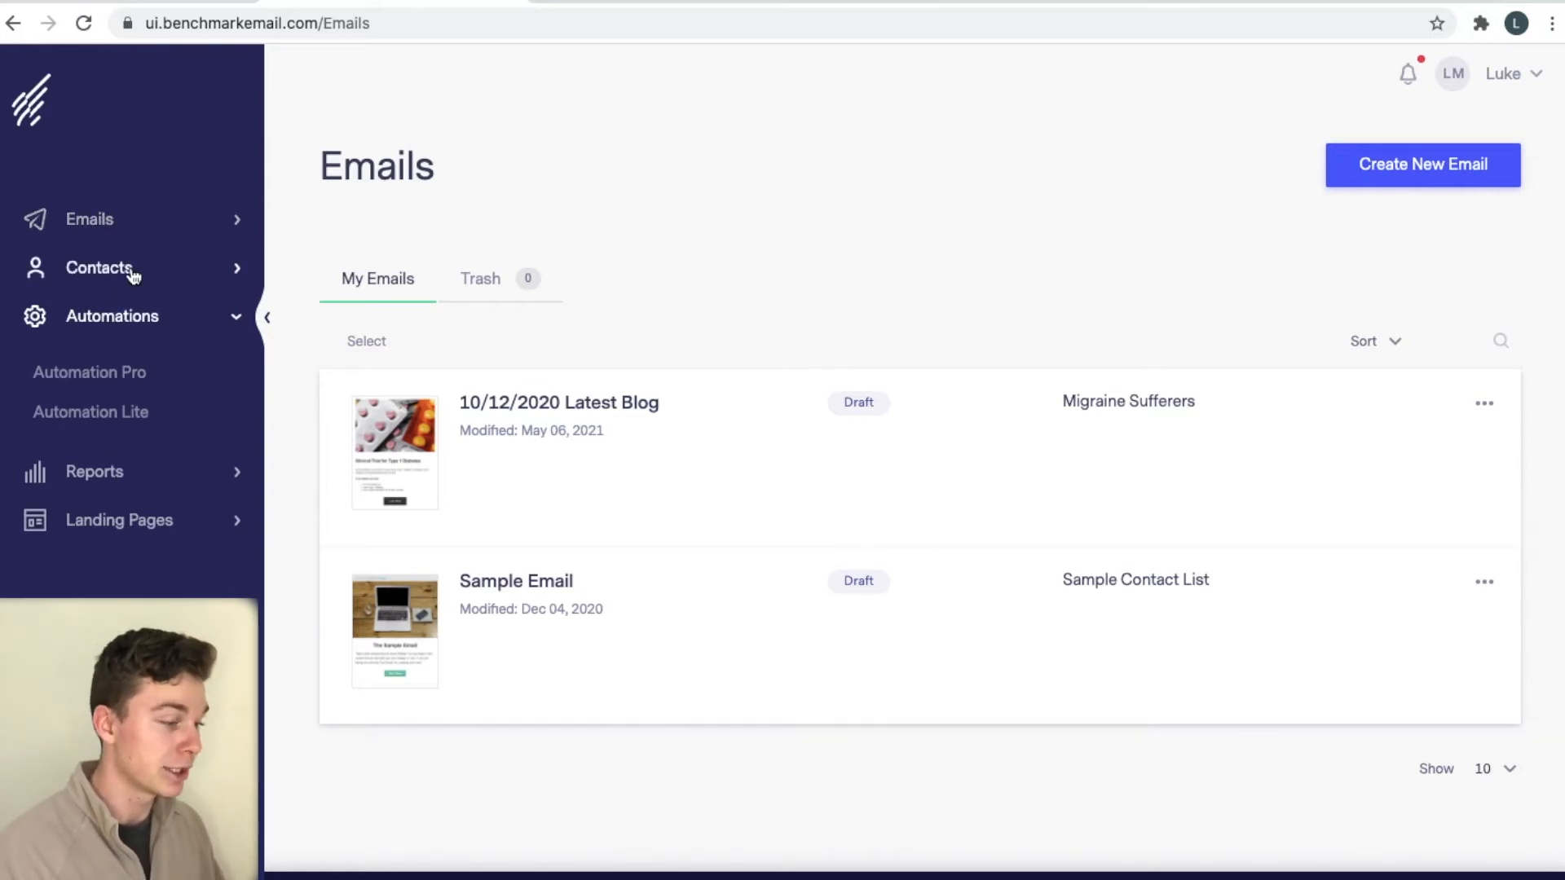
left_click(101, 374)
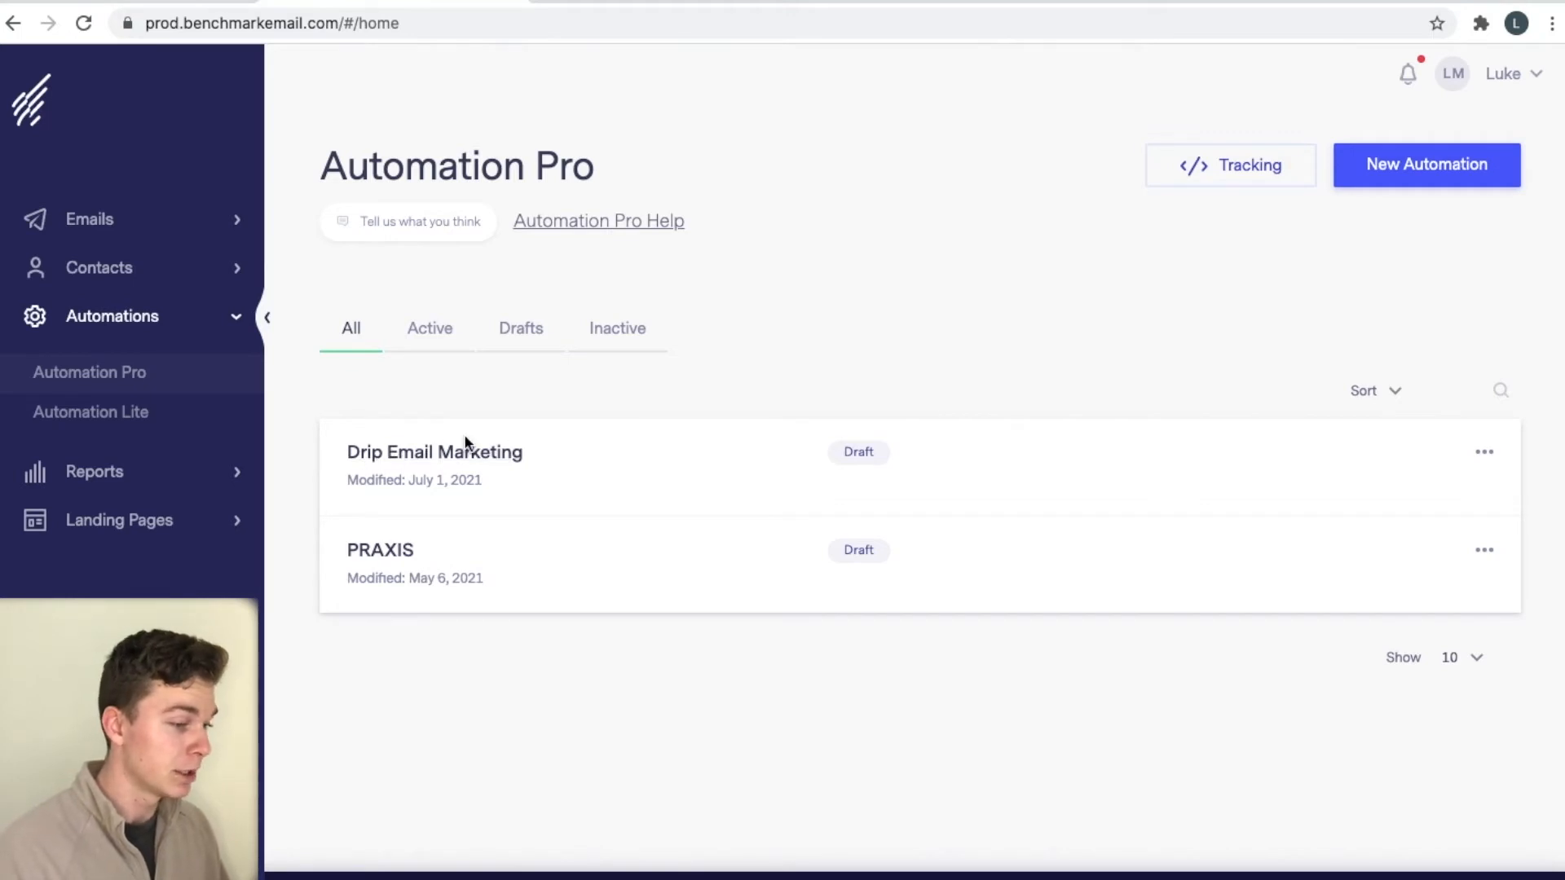
left_click(1390, 163)
left_click(887, 499)
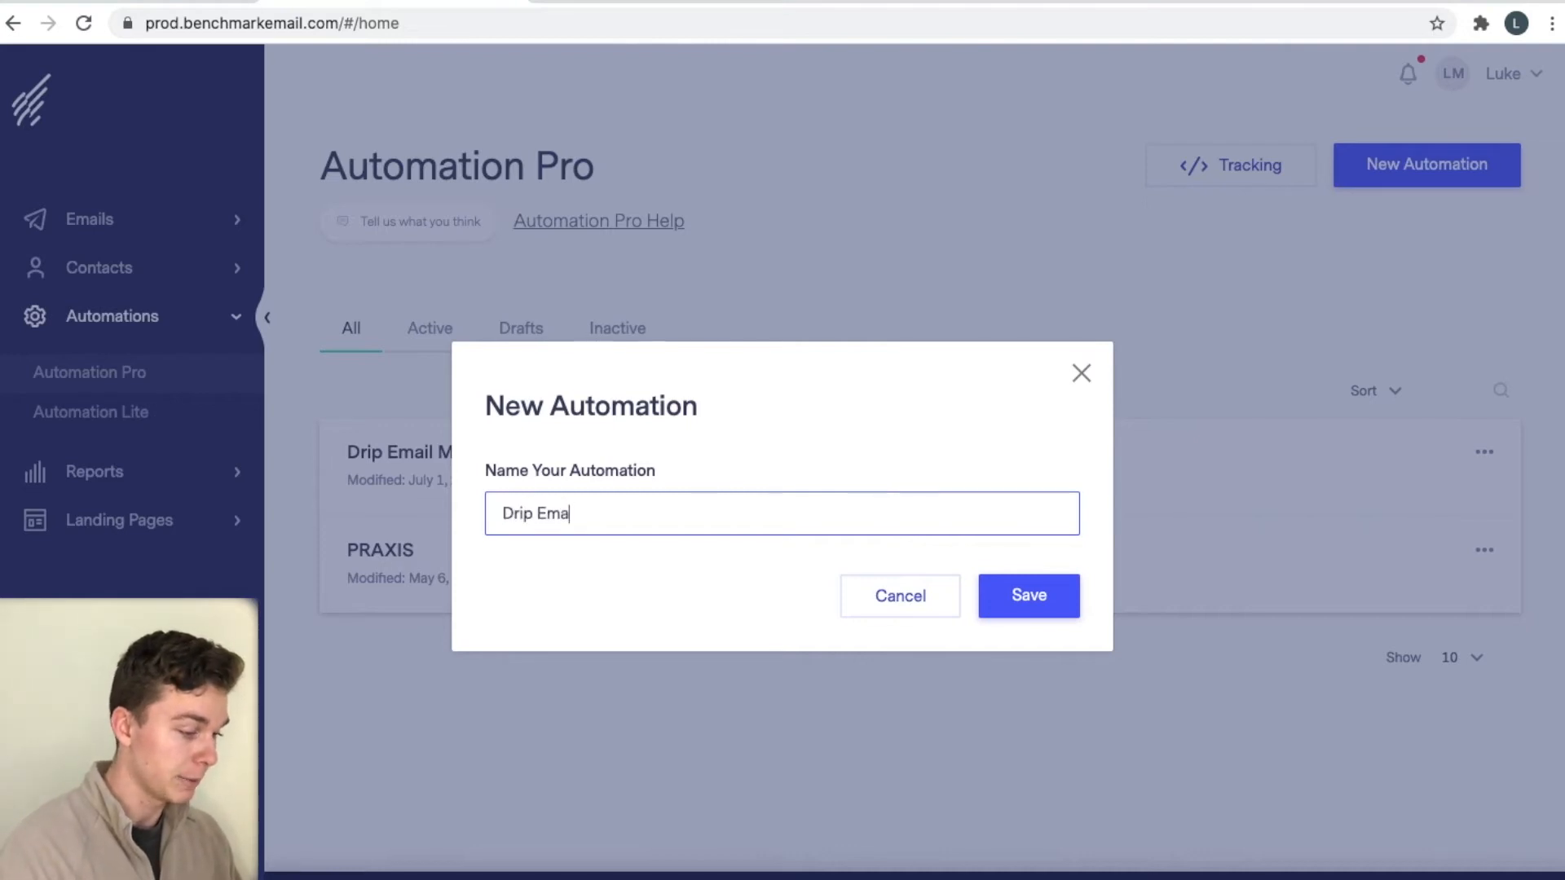
type("Drip Email Marketing Video")
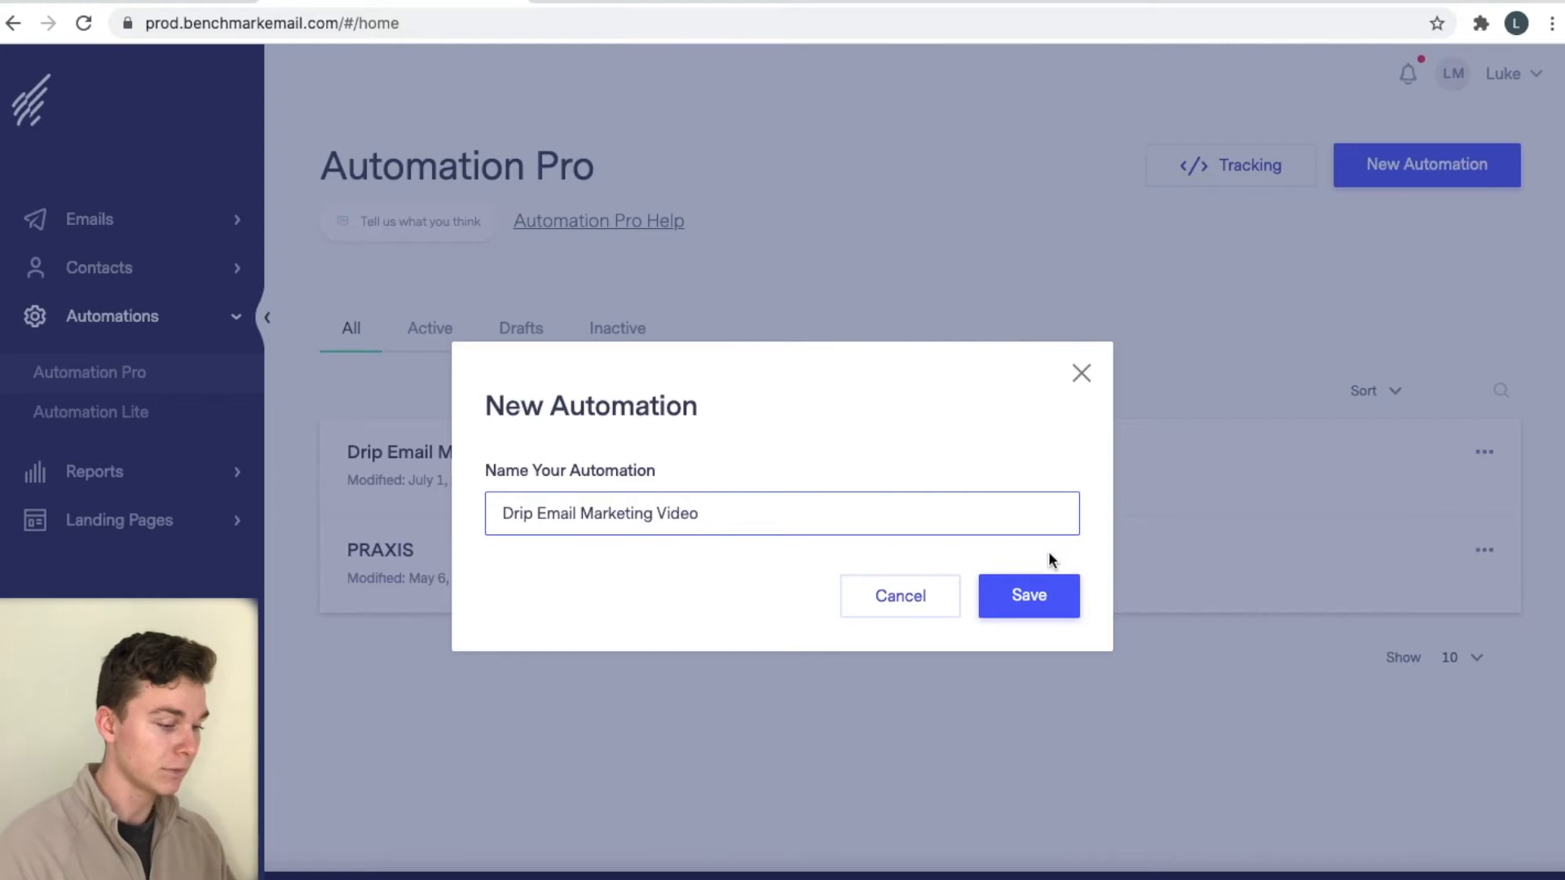
left_click(1049, 603)
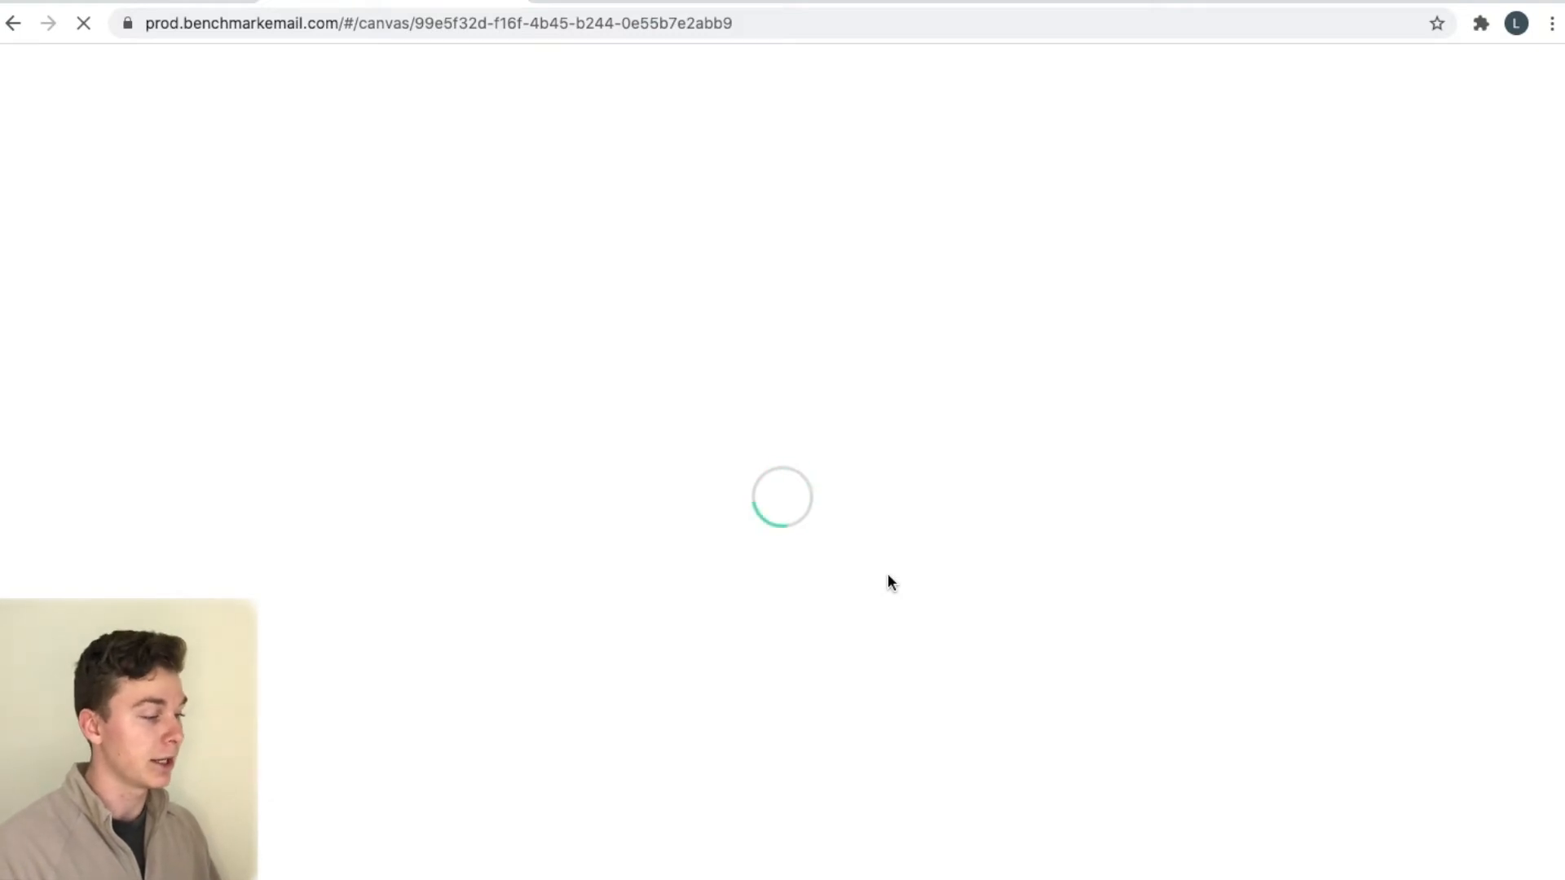
- Review the featured automation templates and choose Start From Scratch for the new automation
scroll(872, 524, "down", 3)
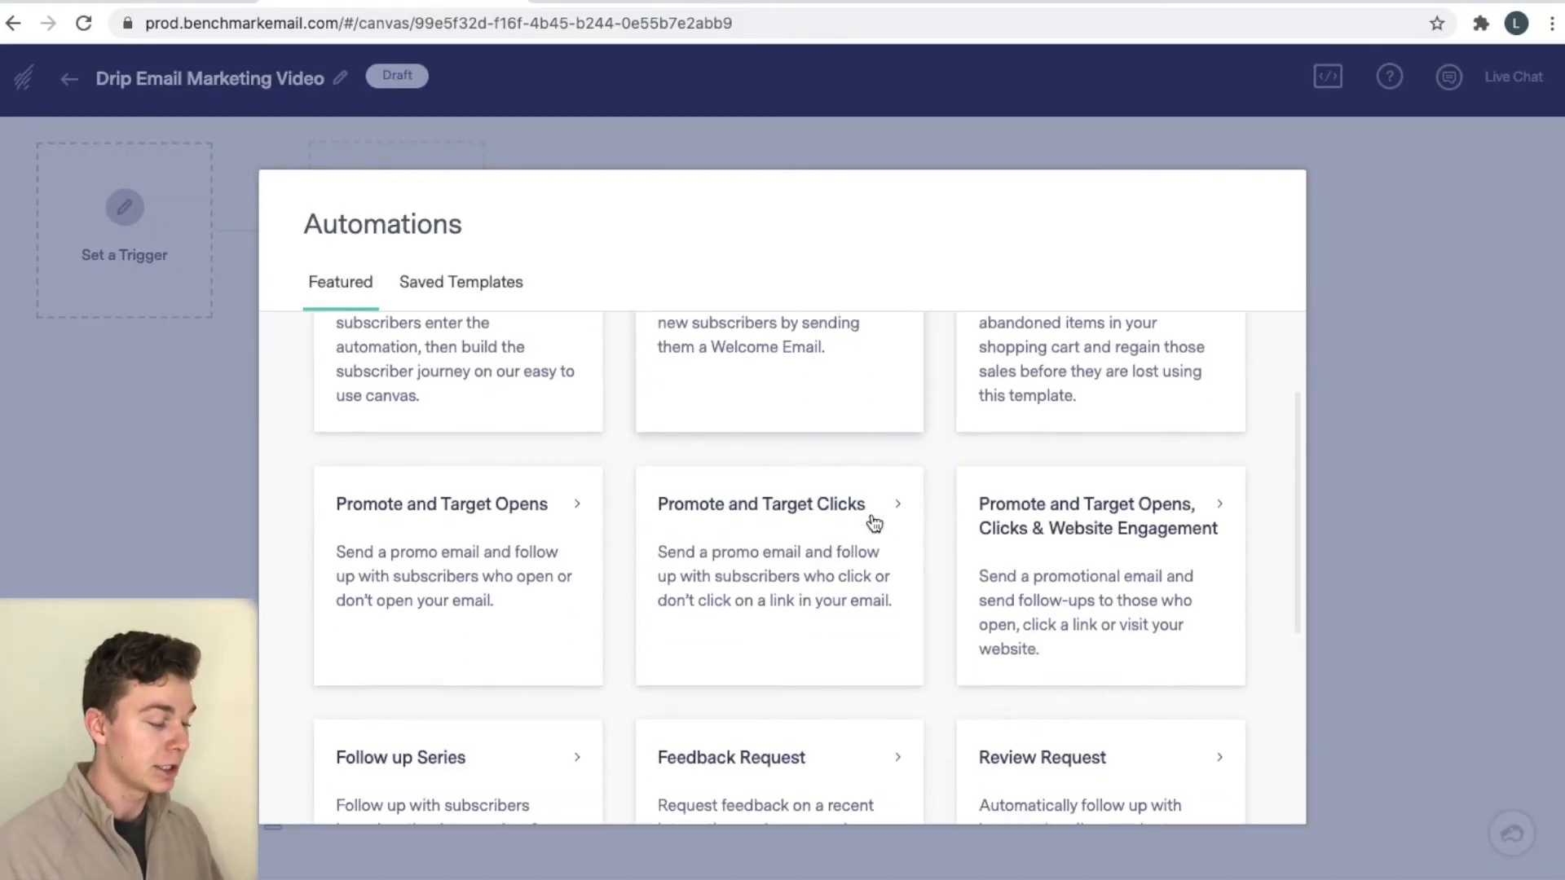
scroll(907, 437, "down", 1)
scroll(909, 439, "up", 4)
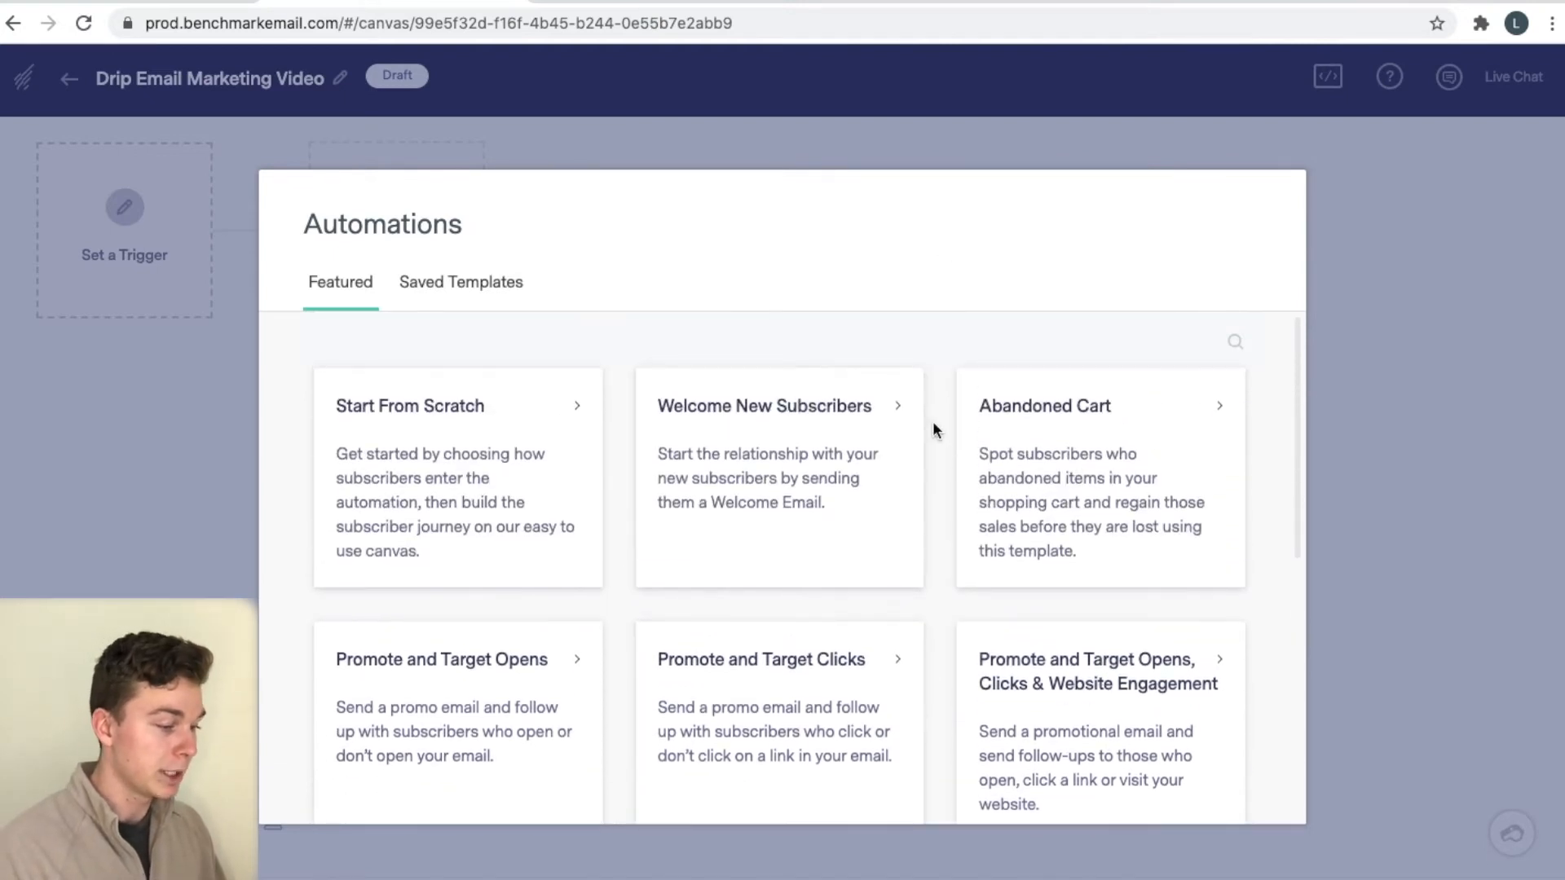
scroll(876, 492, "down", 2)
scroll(871, 562, "down", 5)
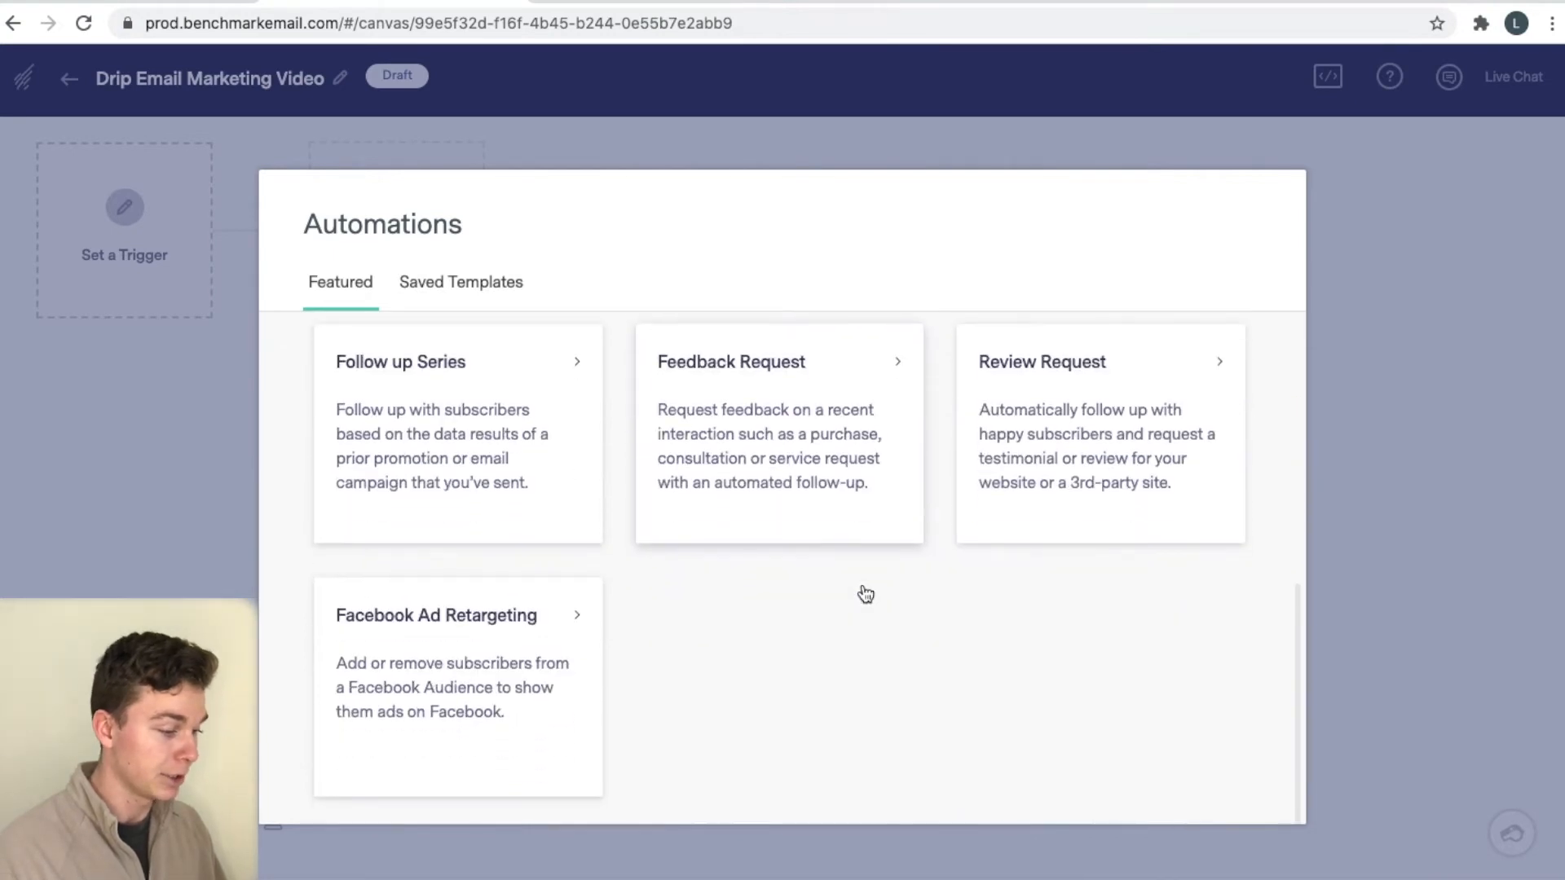
scroll(862, 590, "up", 7)
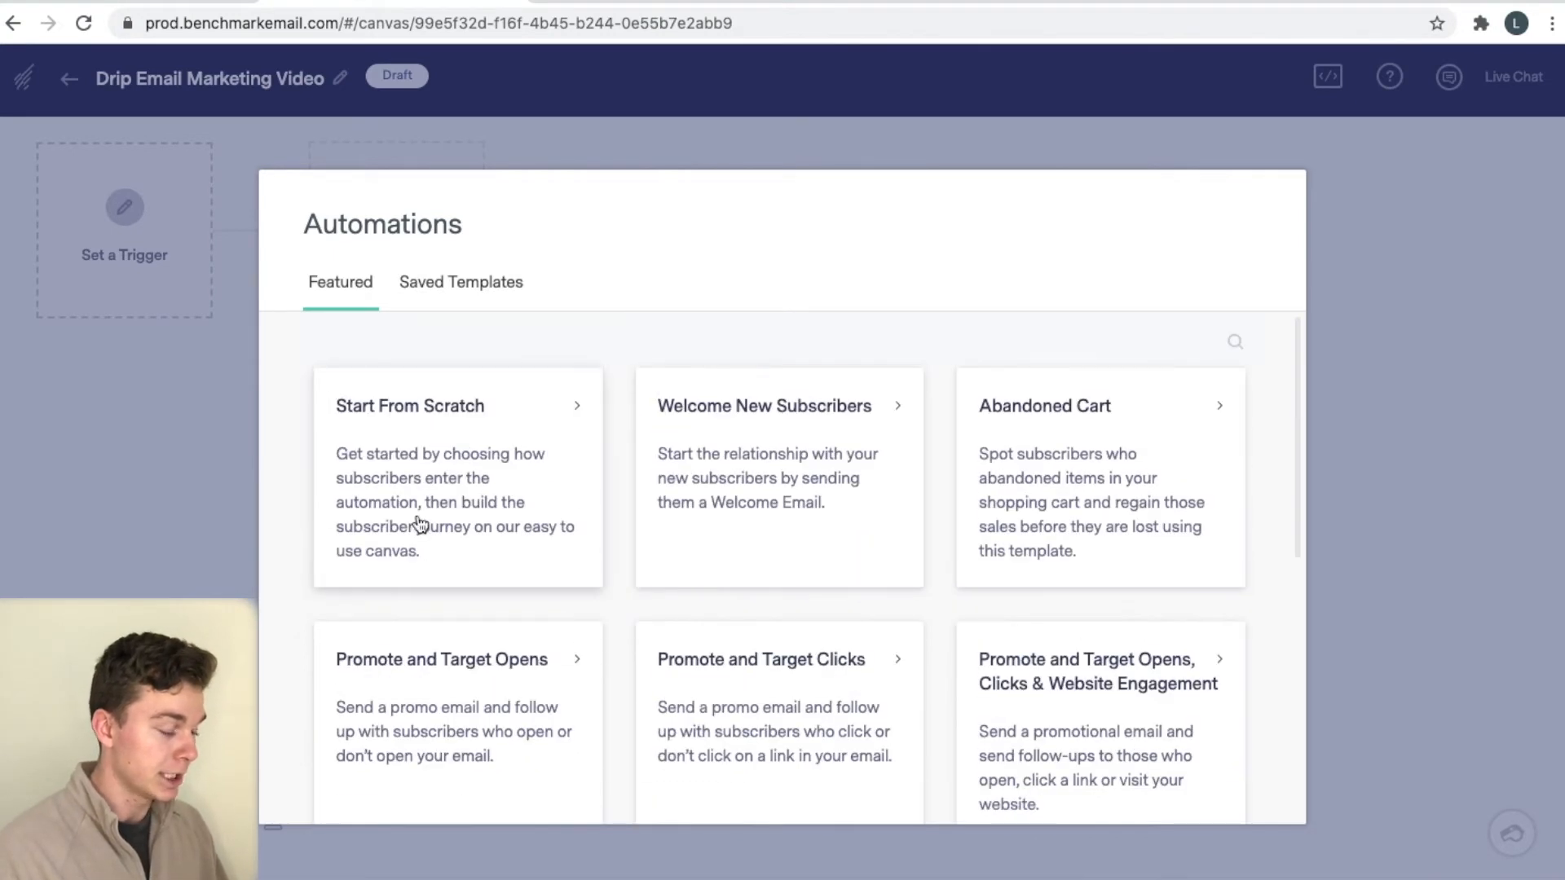
scroll(514, 489, "down", 1)
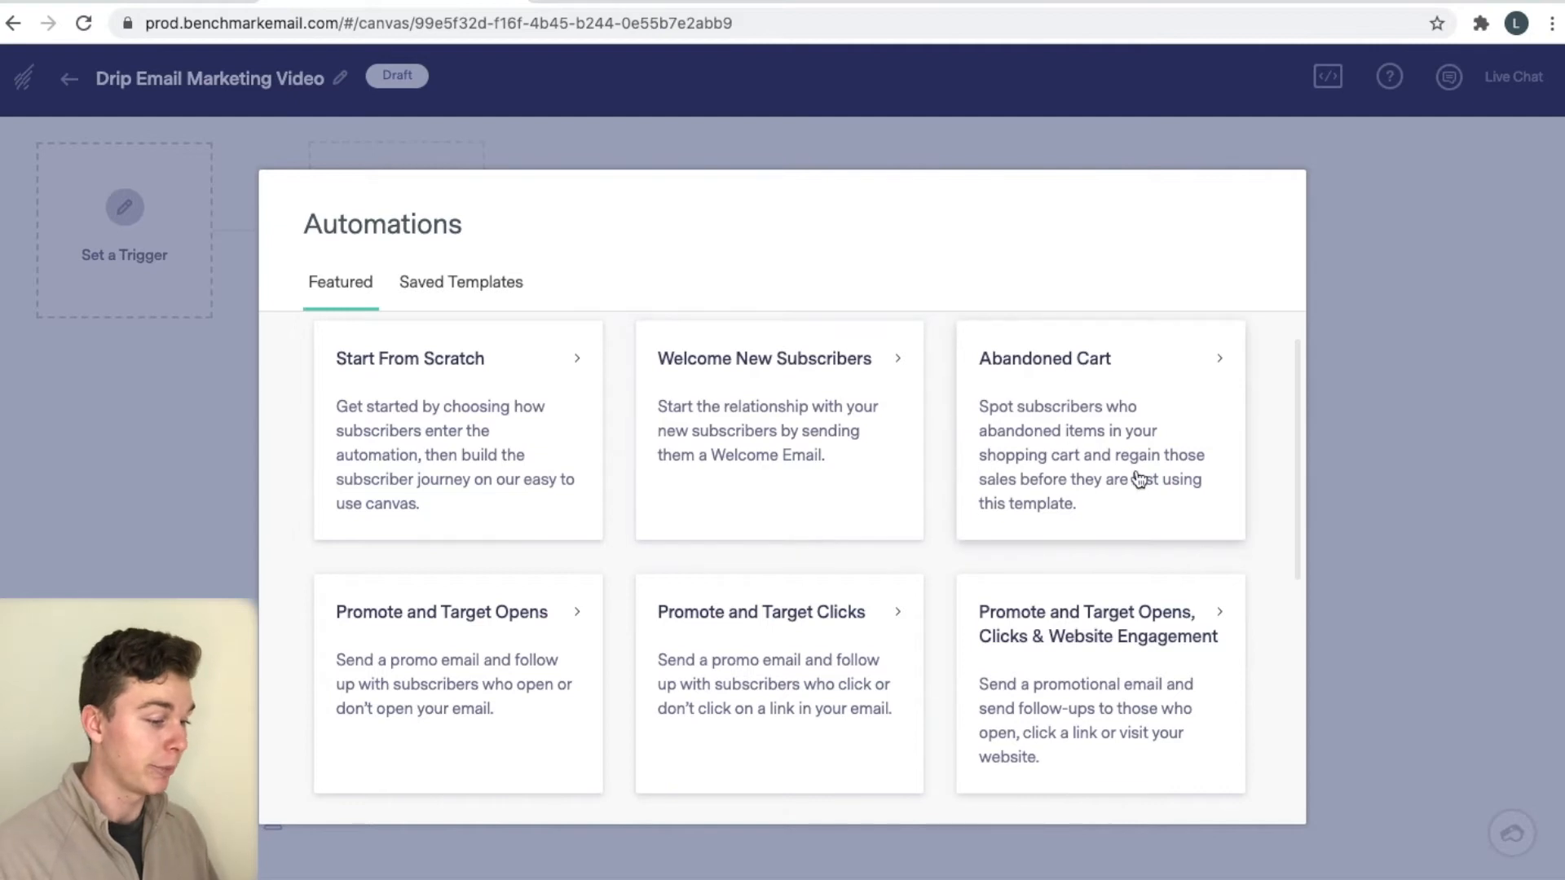
scroll(1050, 505, "down", 1)
scroll(1051, 505, "down", 8)
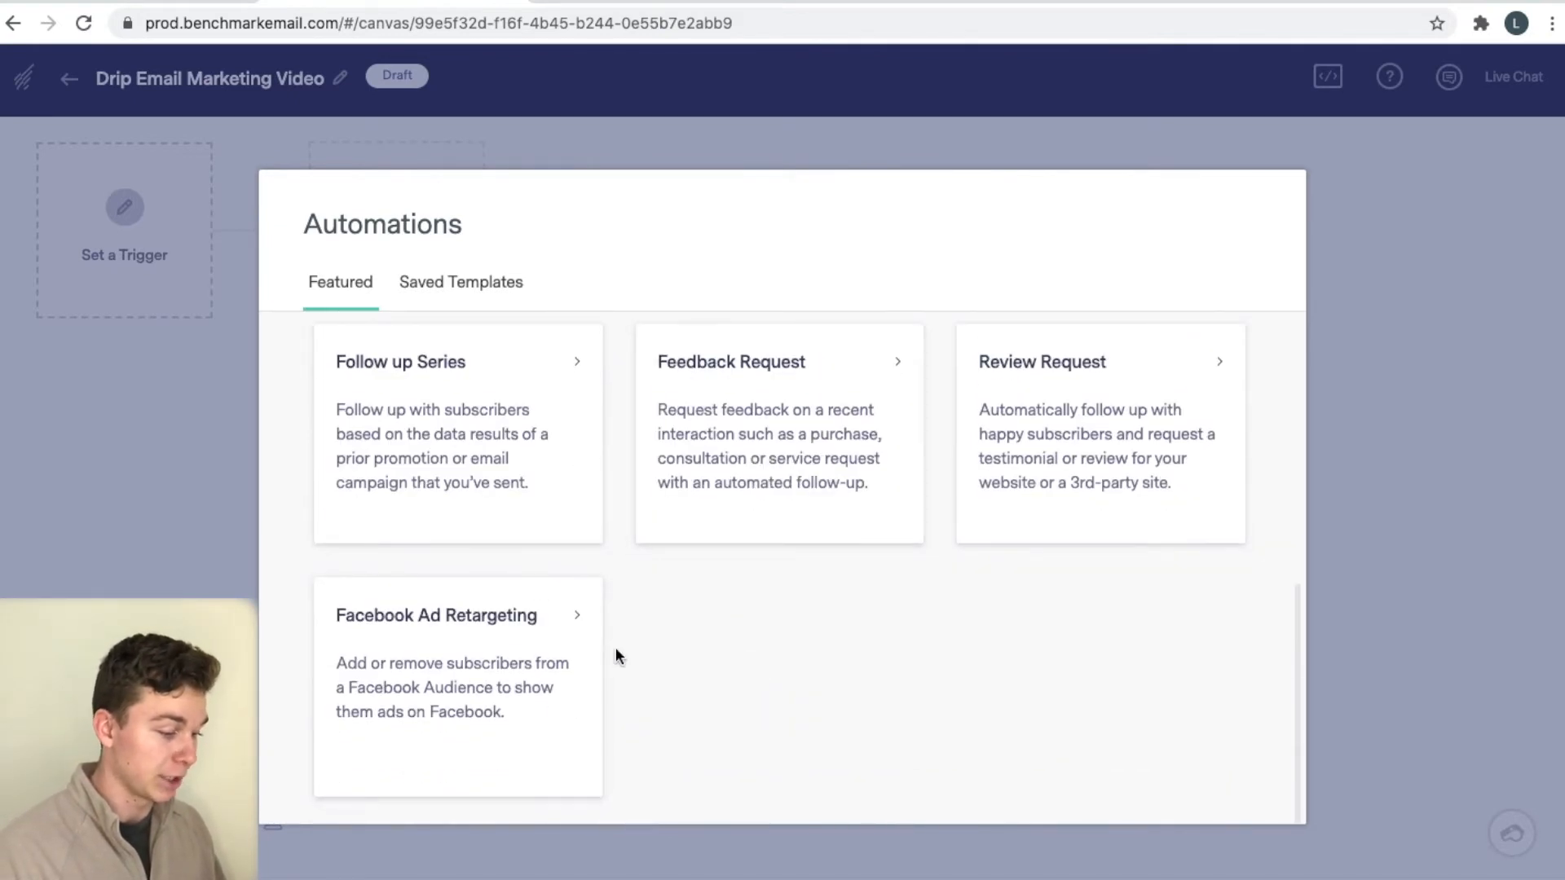
scroll(573, 679, "up", 9)
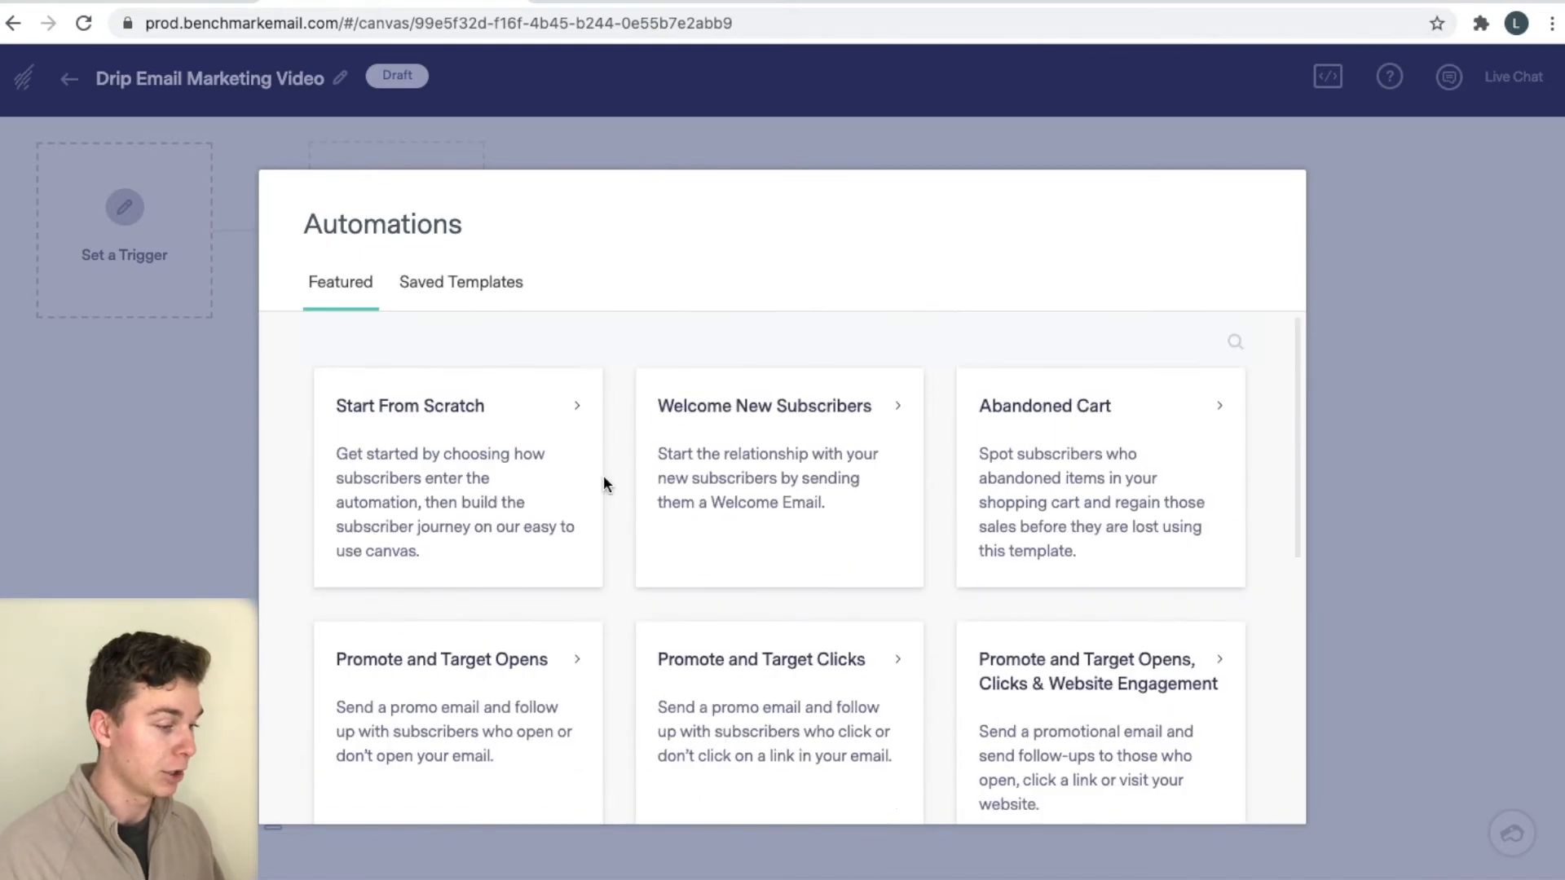
left_click(473, 492)
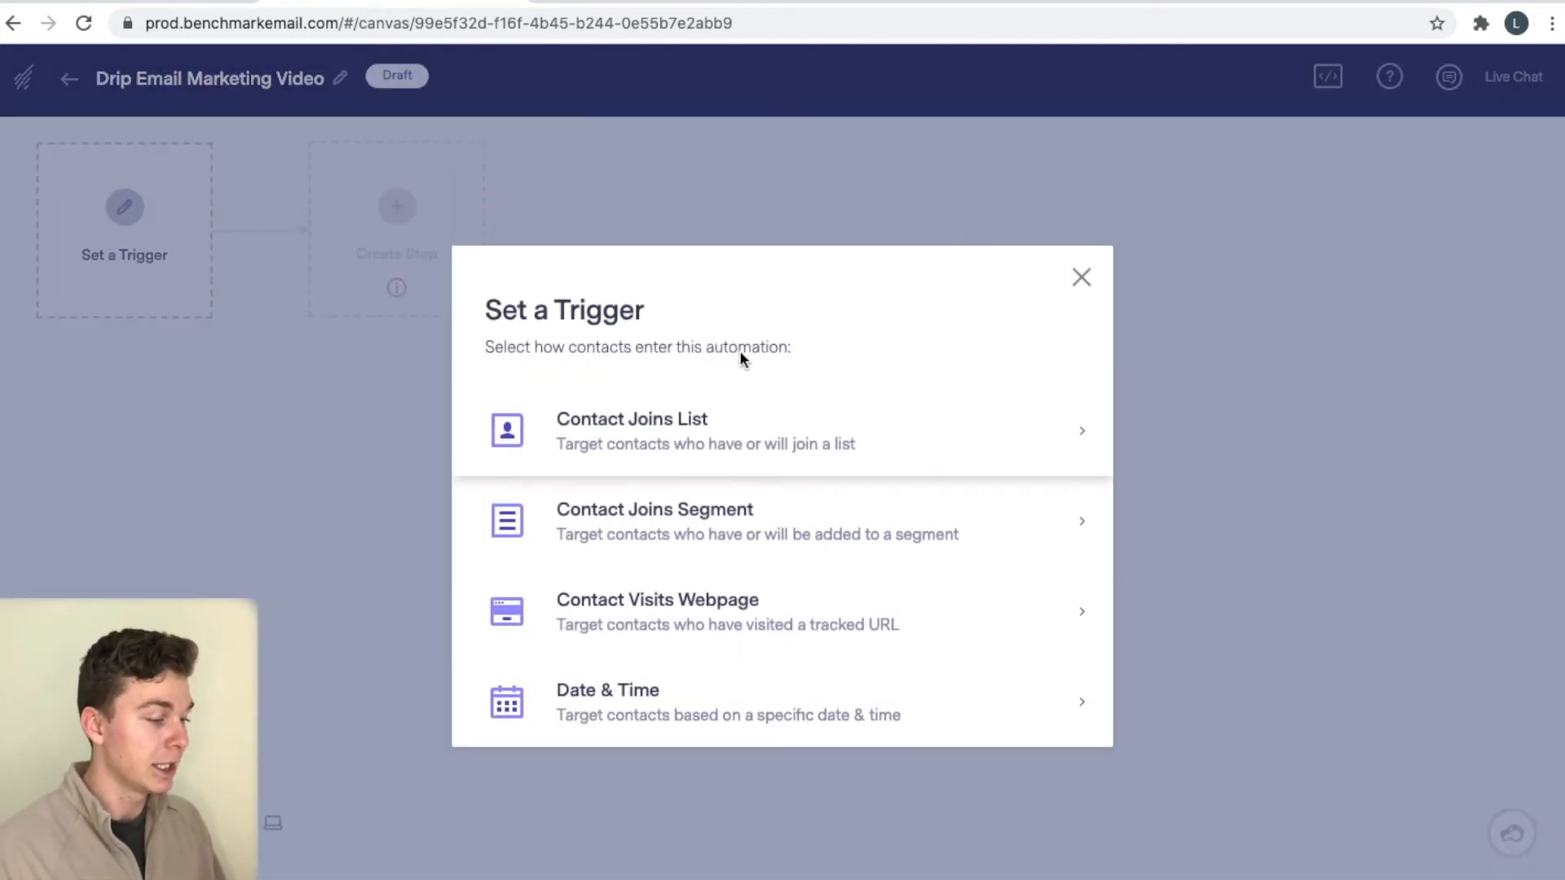
left_click_drag(650, 313, 473, 319)
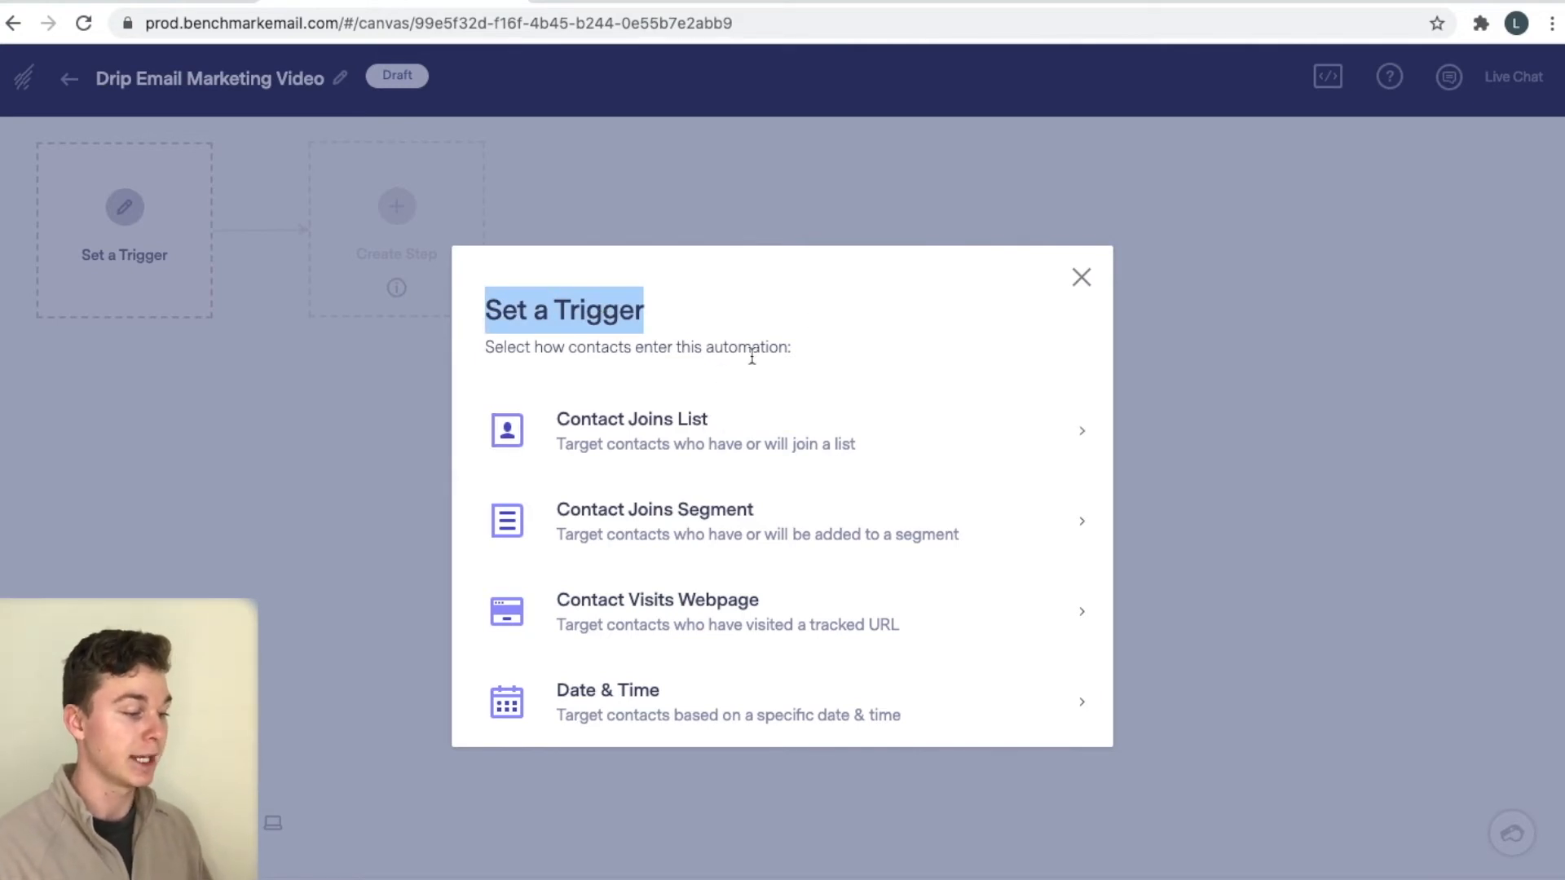
left_click(622, 307)
double_click(621, 299)
triple_click(621, 299)
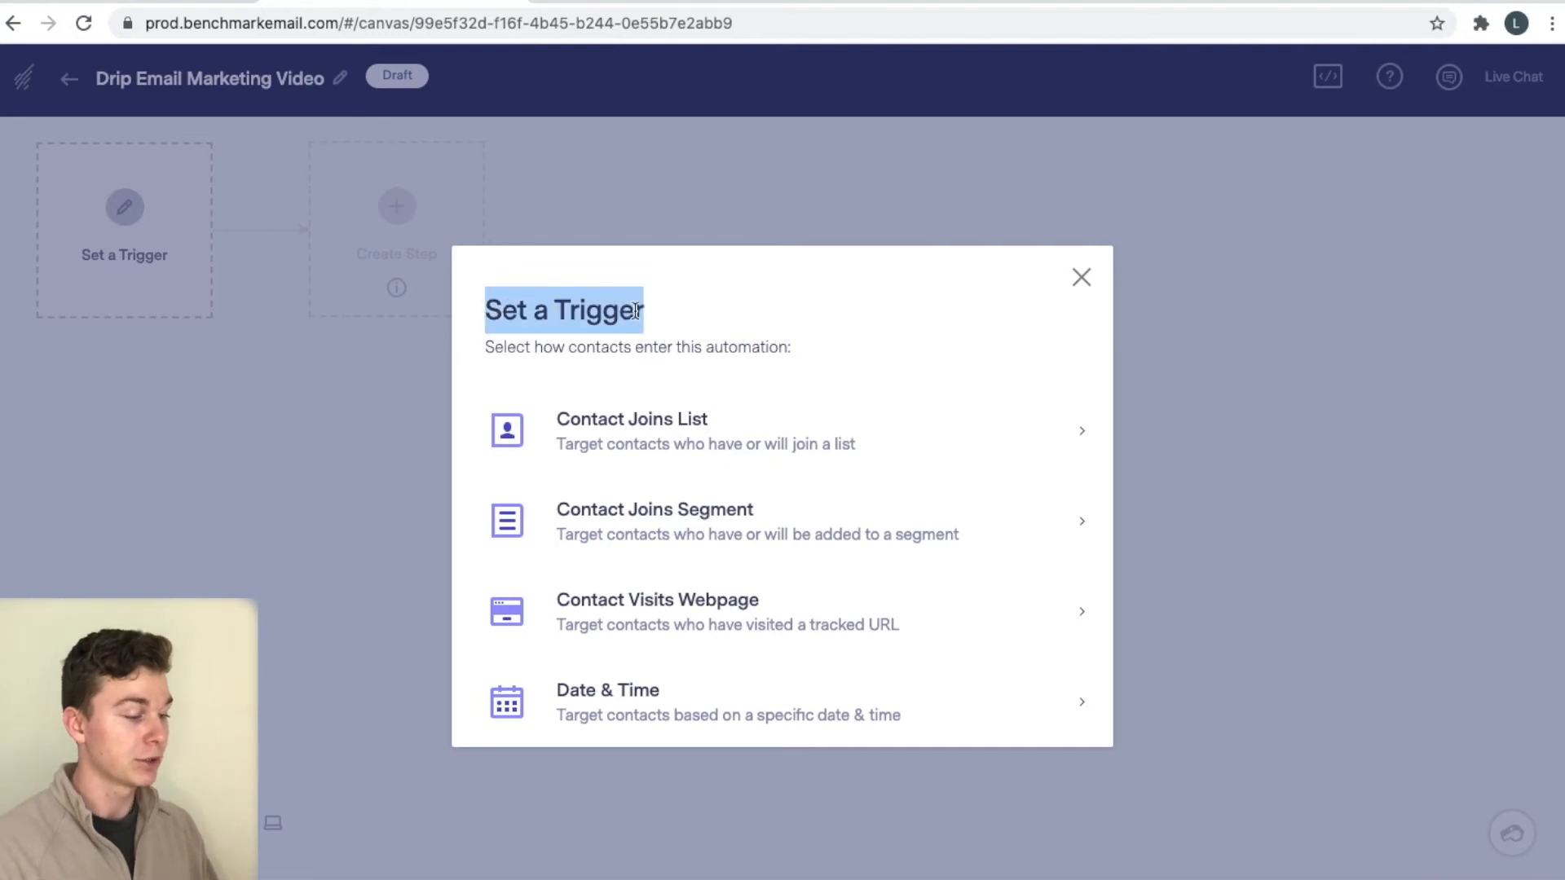
left_click(691, 316)
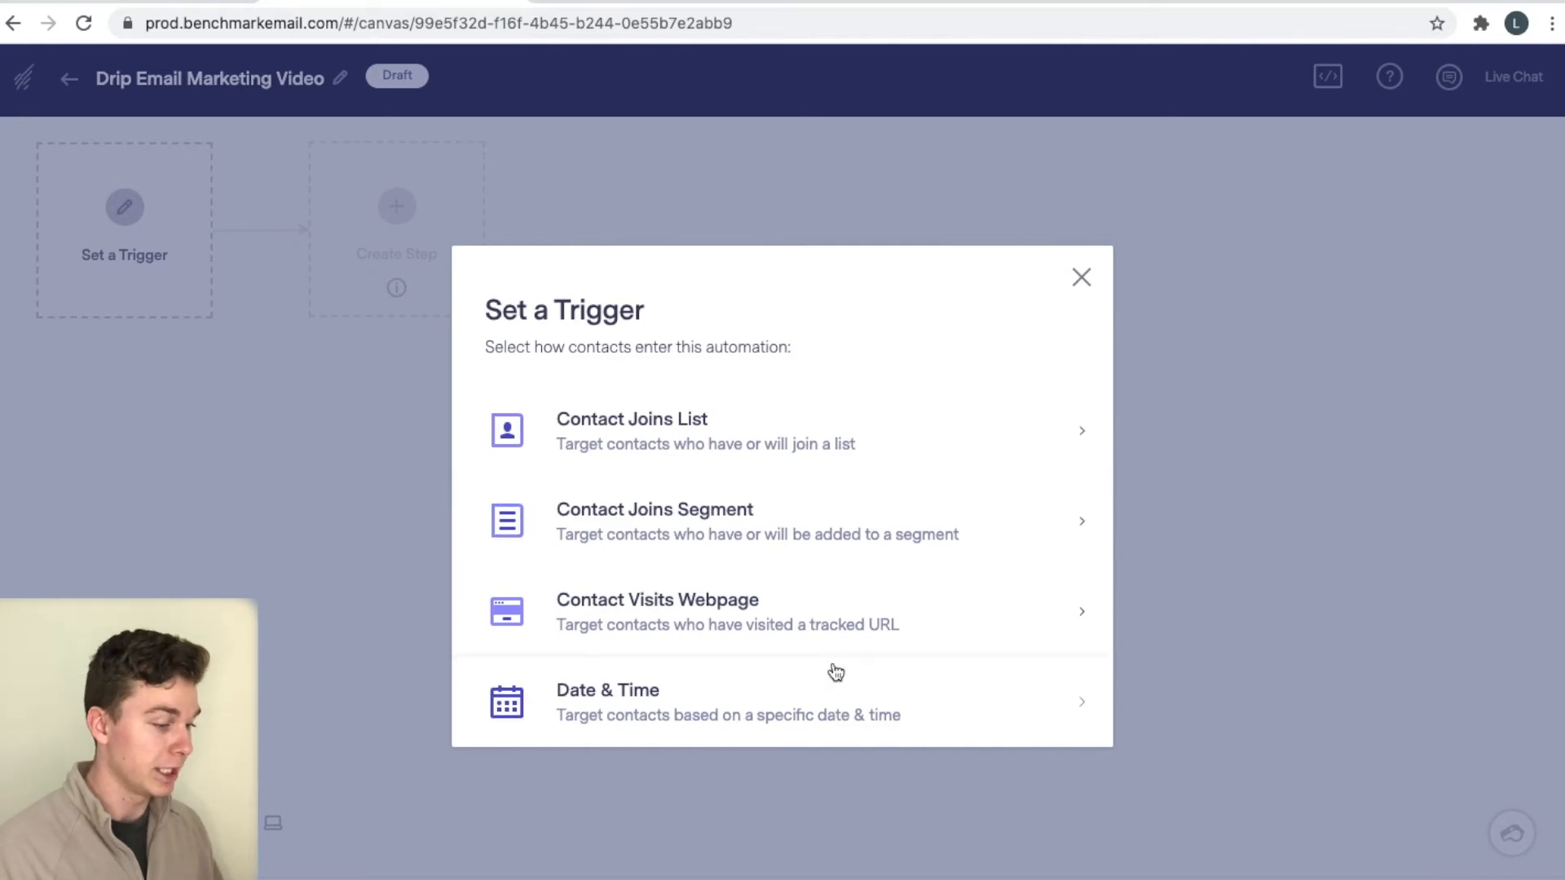
- Choose Contact Joins List as the trigger, keeping New subscribers only as its target
left_click(858, 453)
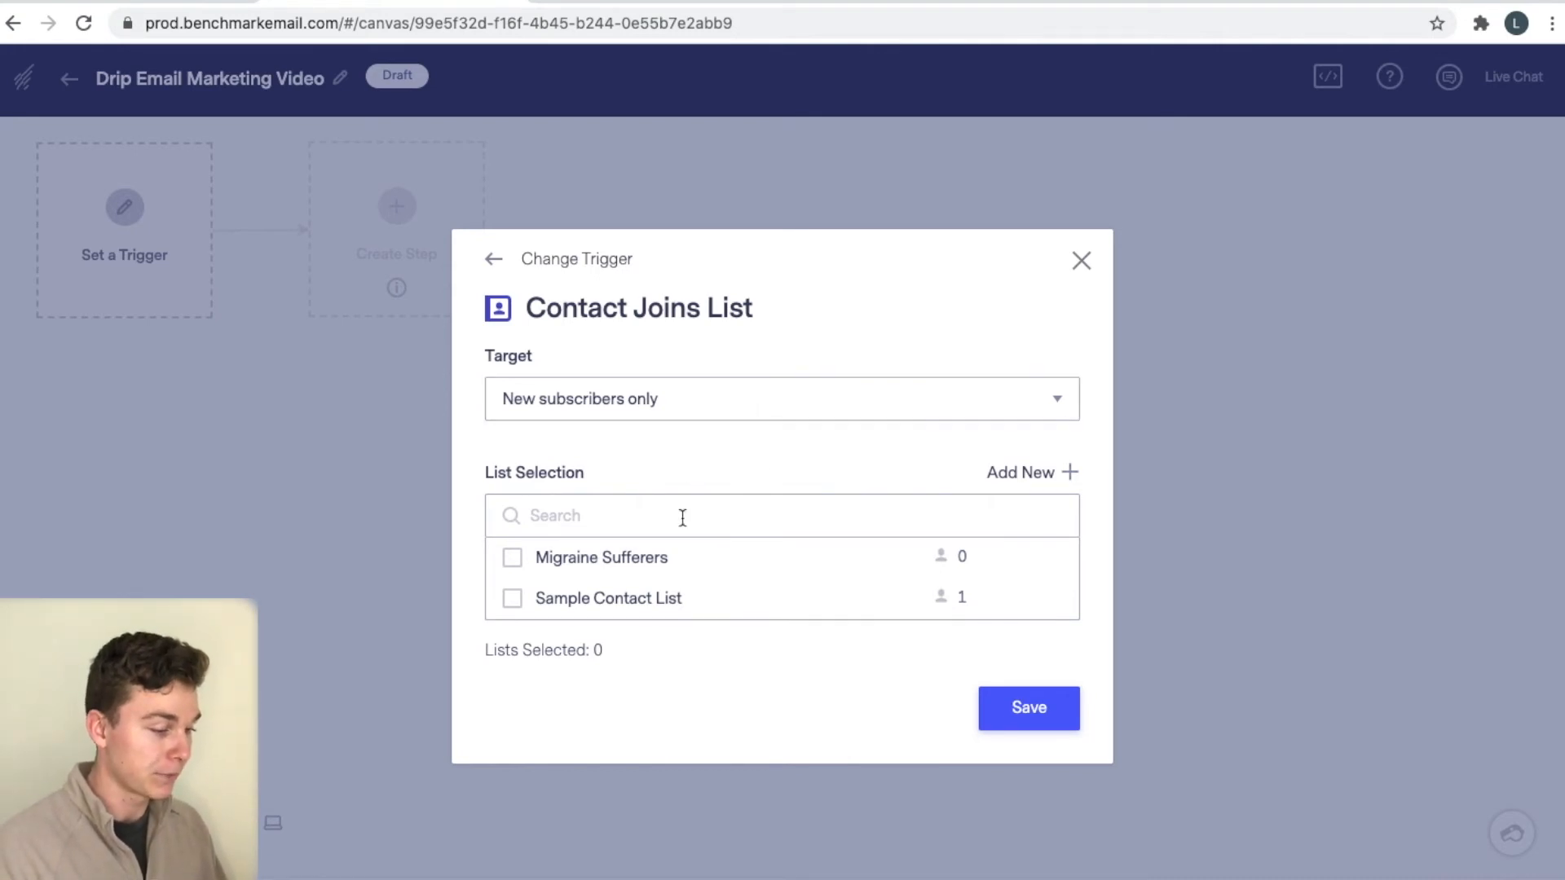
left_click(715, 412)
left_click(697, 422)
left_click(697, 399)
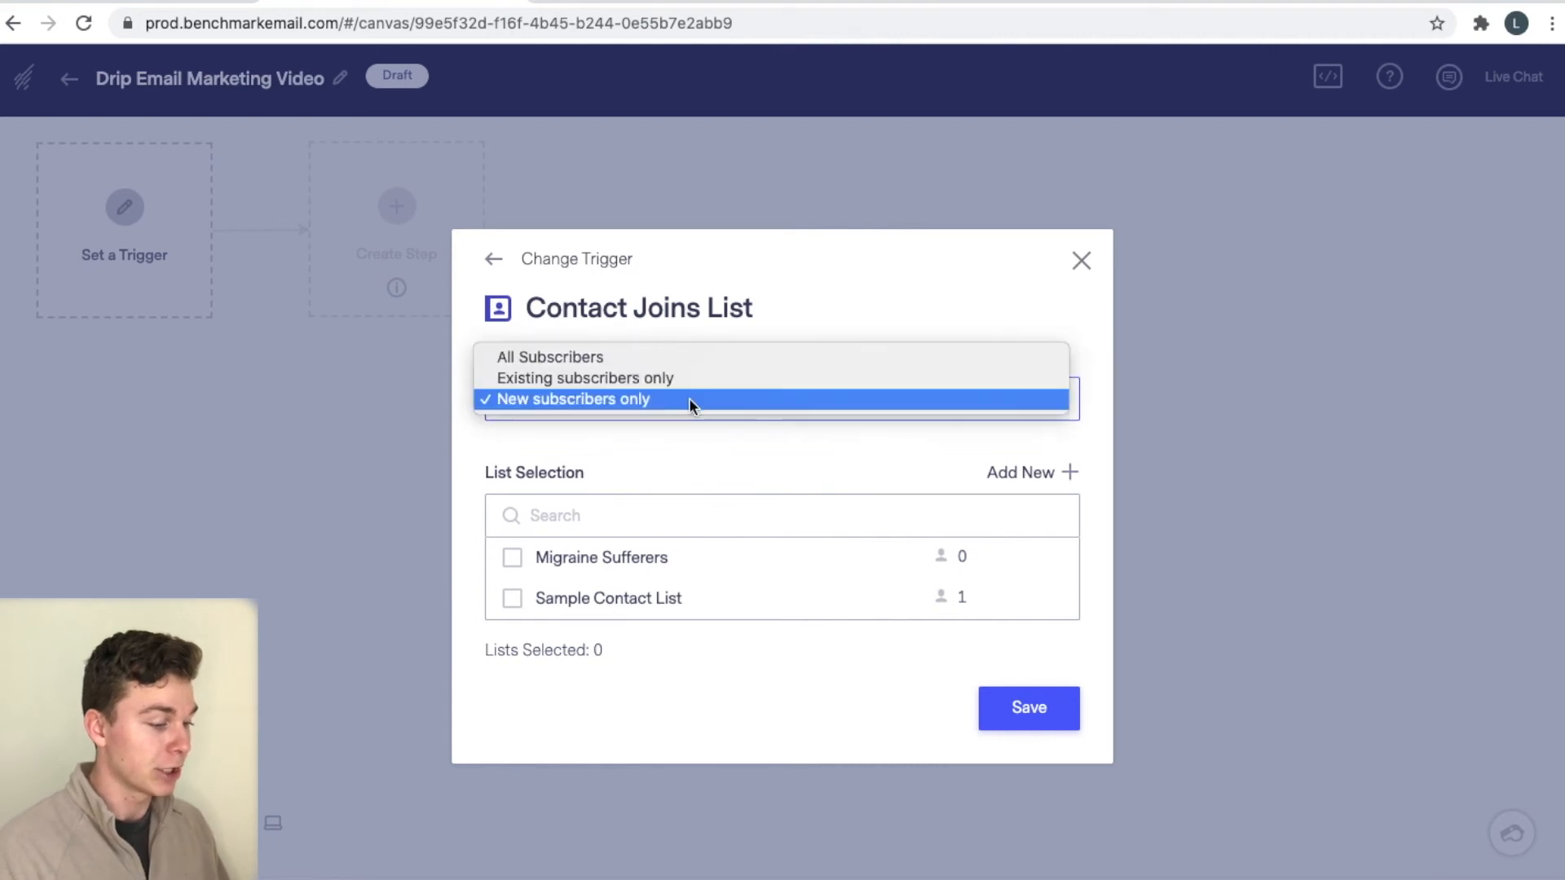
- Try Existing subscribers only and All Subscribers as the trigger's target, returning it to New subscribers only
left_click(640, 372)
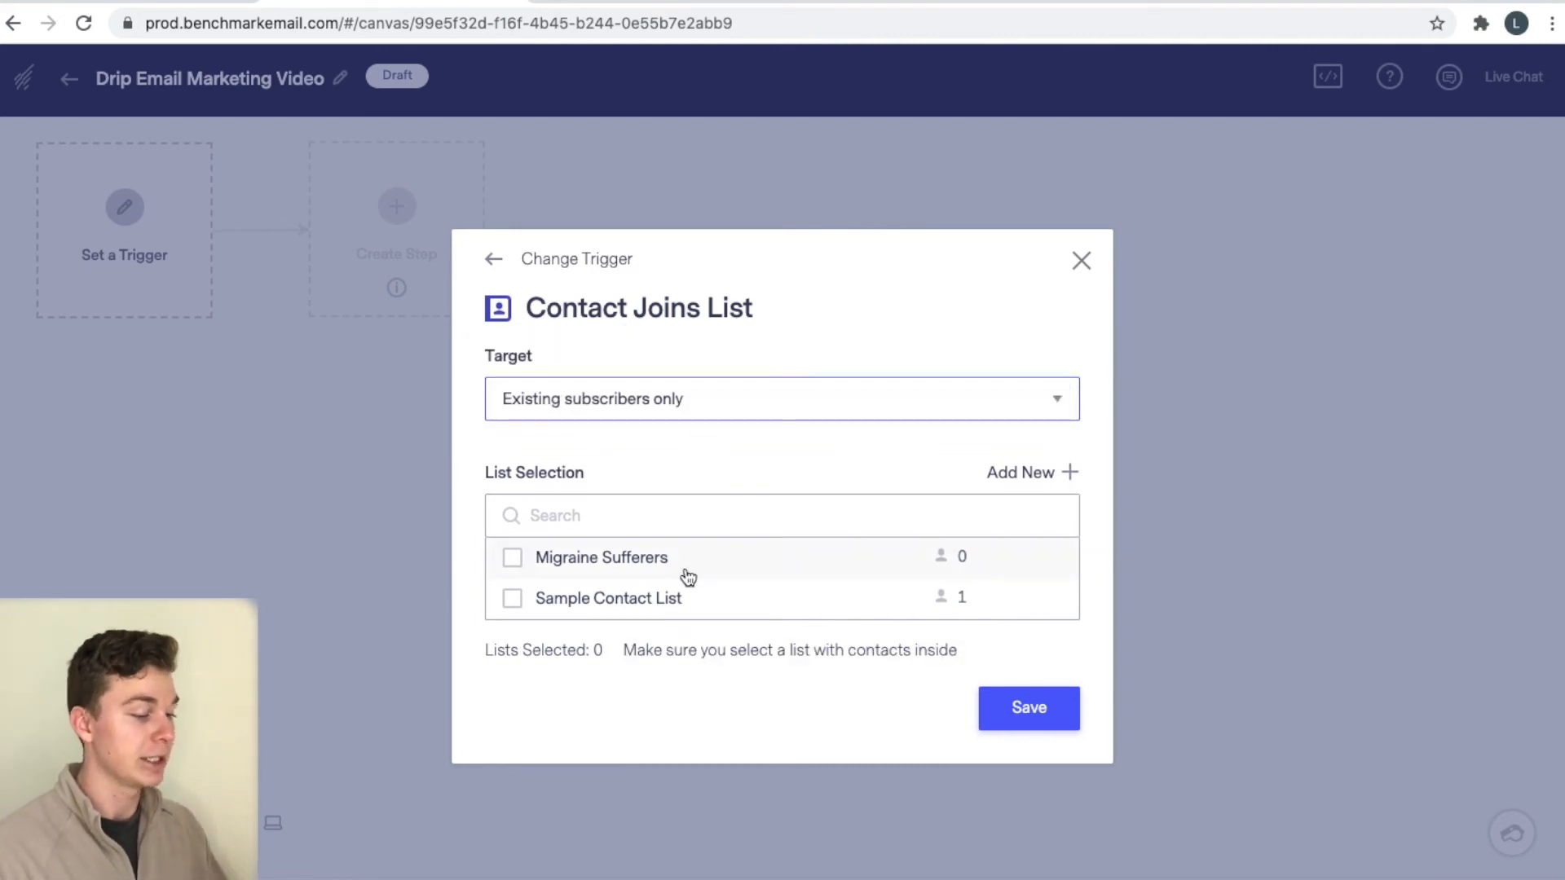
left_click(628, 379)
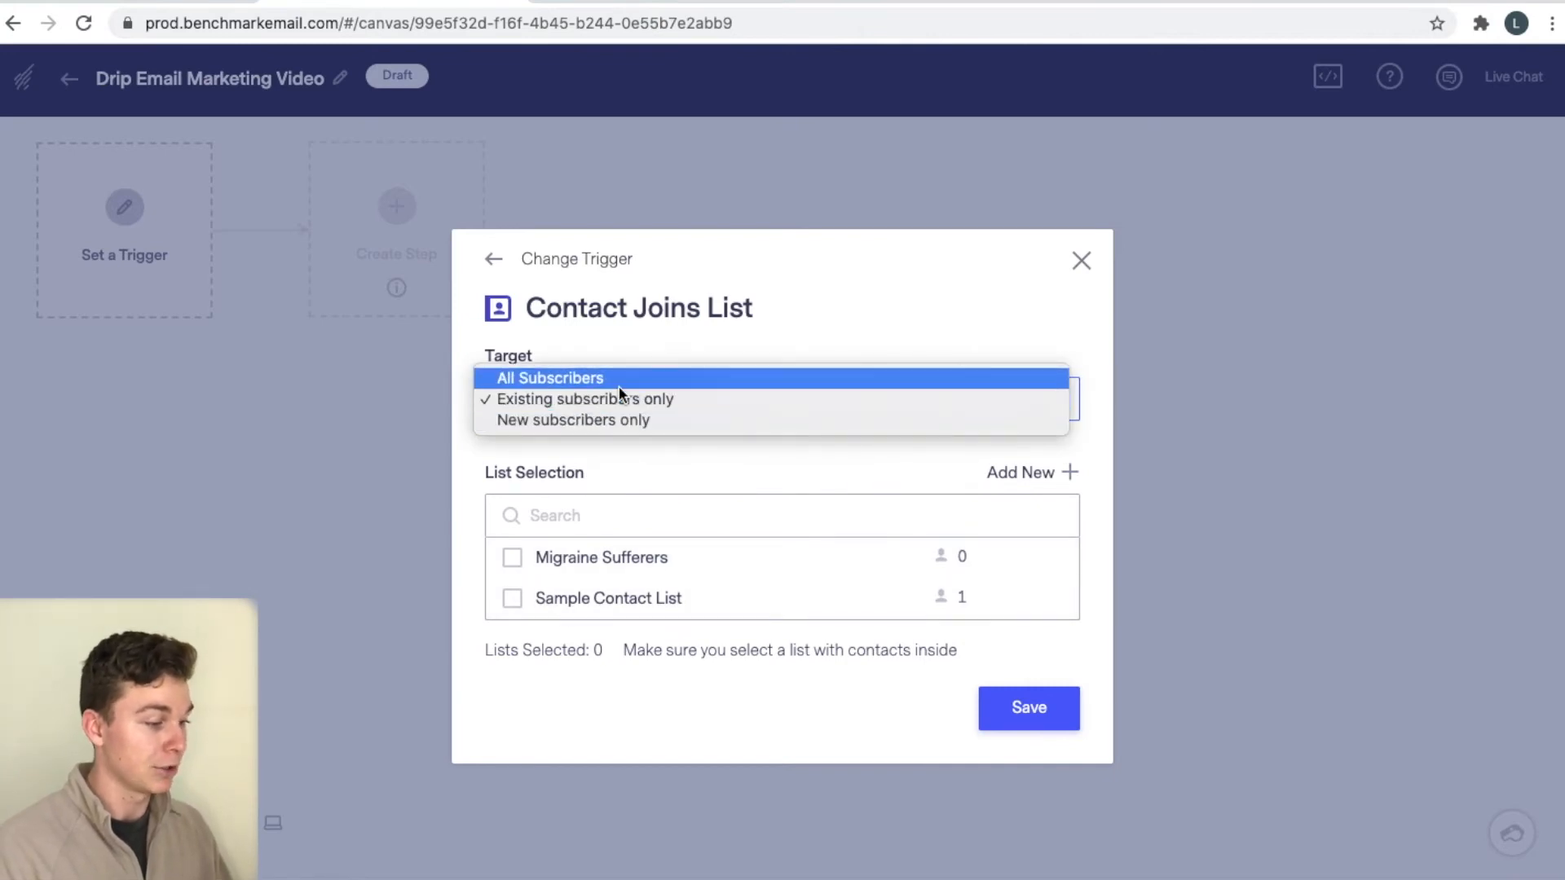
left_click(619, 385)
left_click(679, 408)
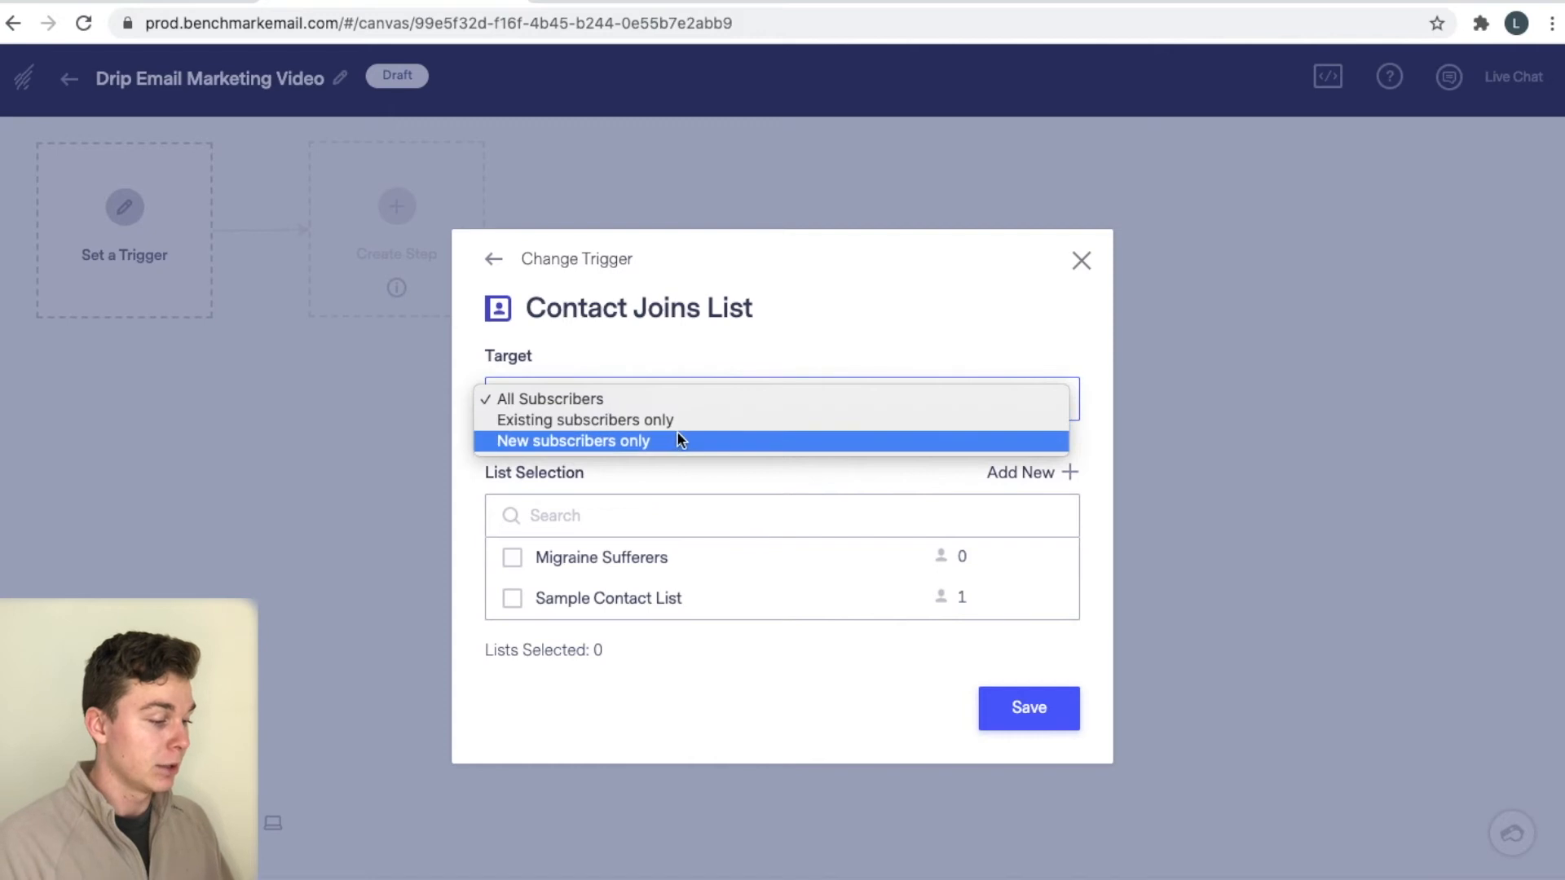
left_click(676, 439)
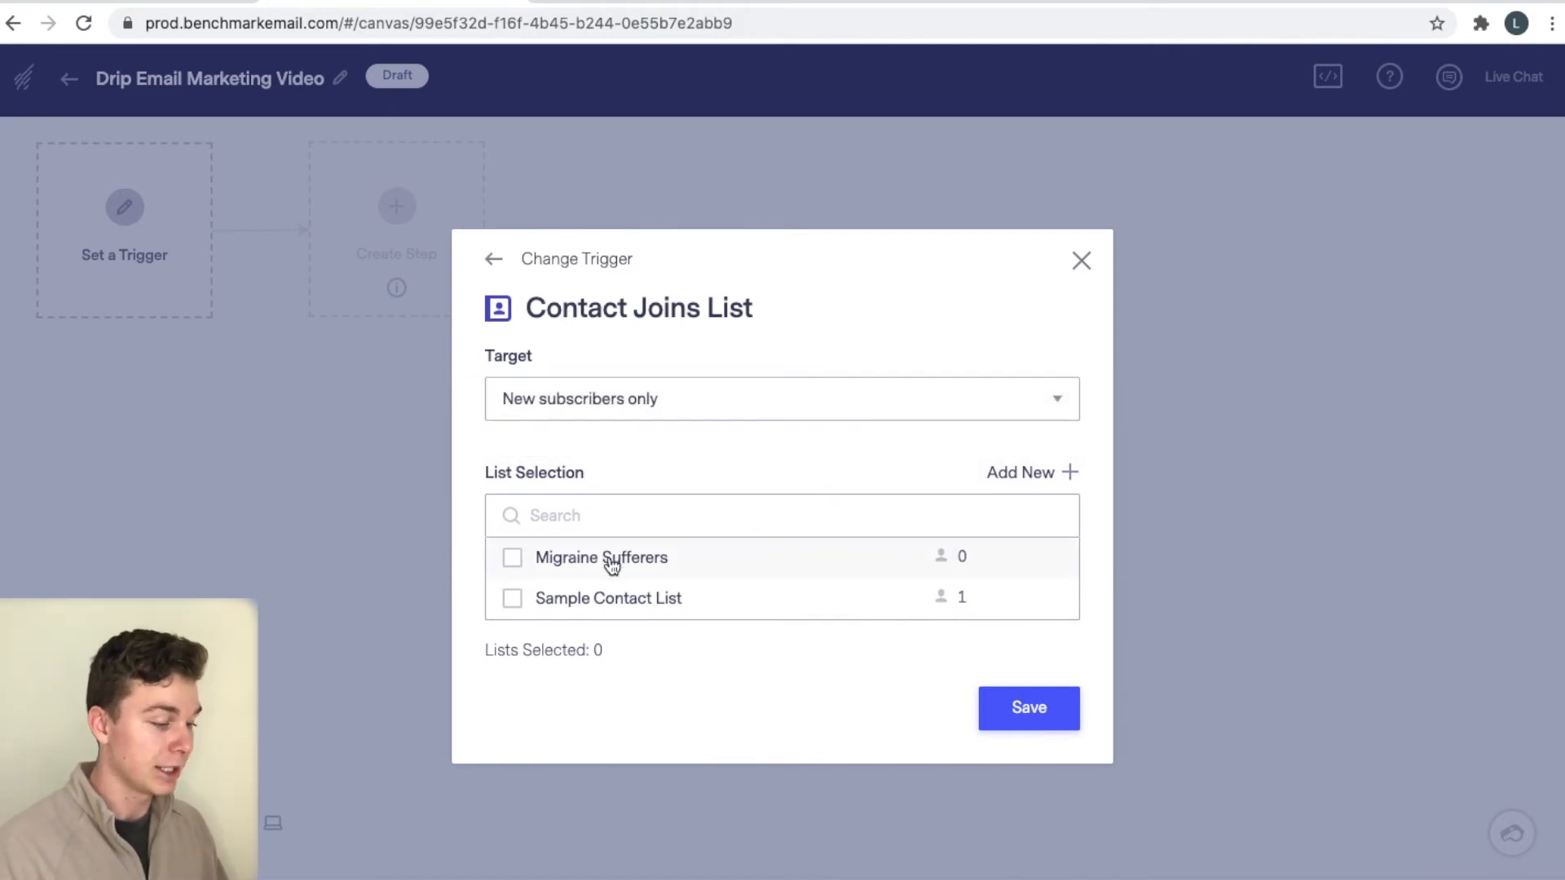
- Select Sample Contact List for the Contact Joins List trigger and save the trigger
left_click(513, 598)
left_click(515, 558)
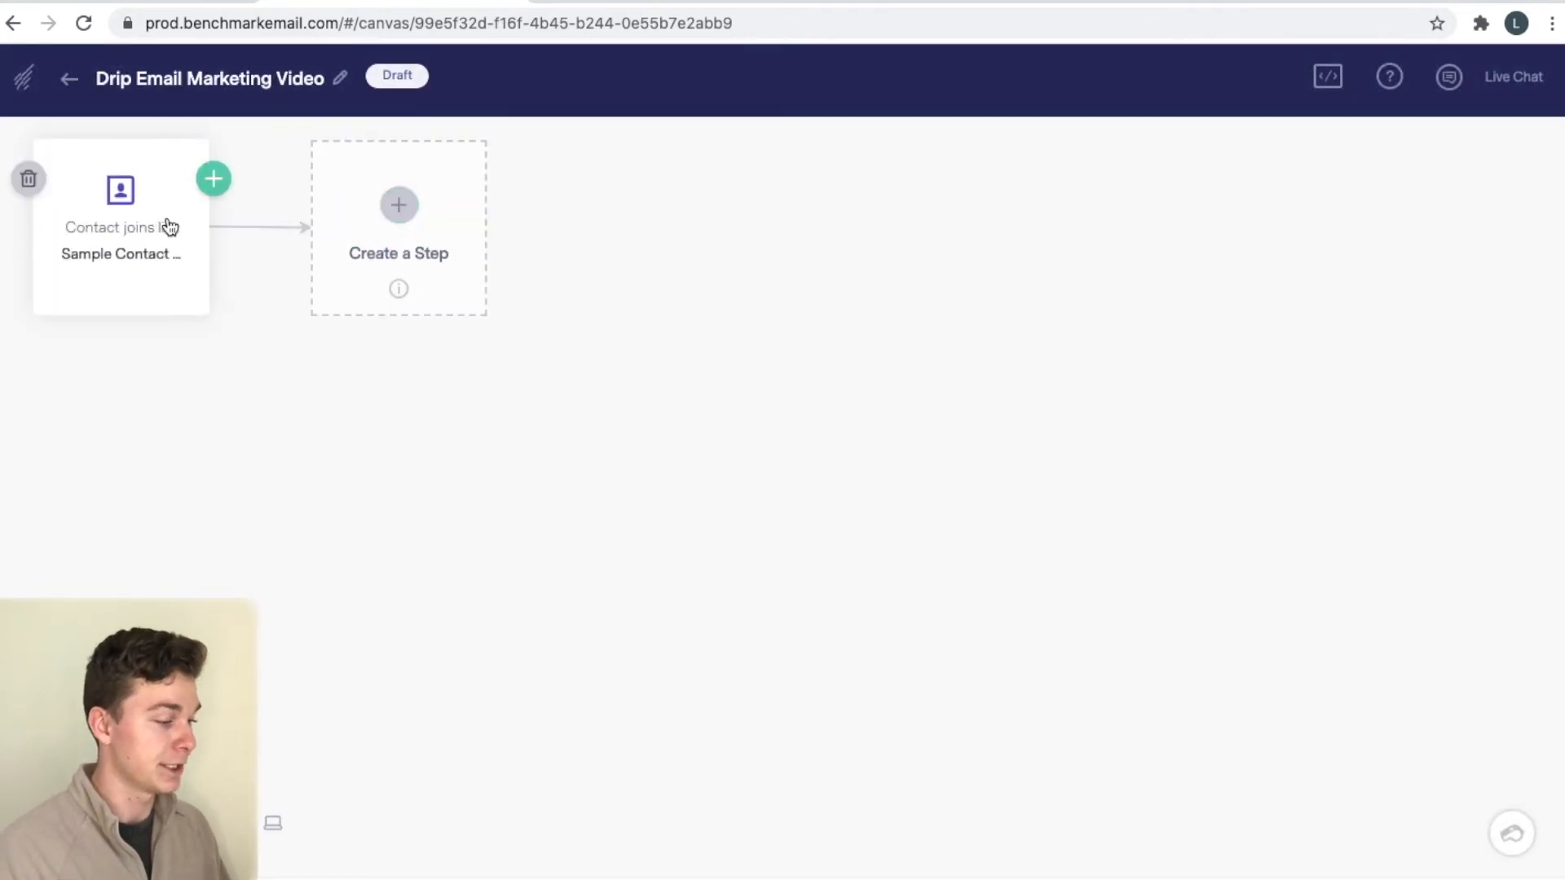
mouse_move(168, 226)
left_mouse_down()
mouse_move(179, 254)
mouse_move(167, 228)
left_mouse_up()
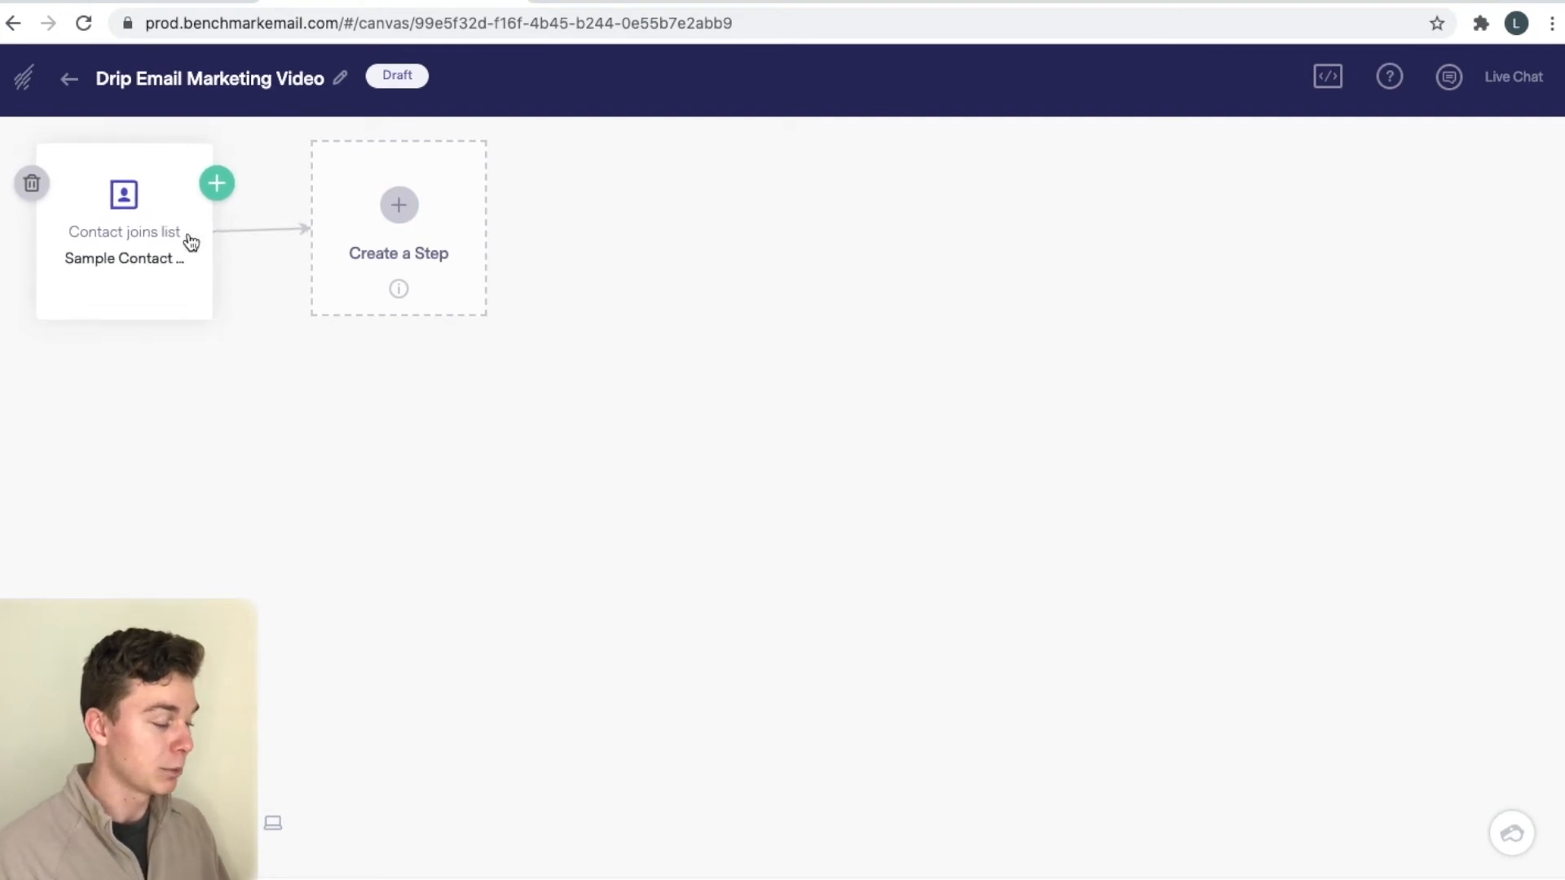
left_click_drag(402, 389, 495, 478)
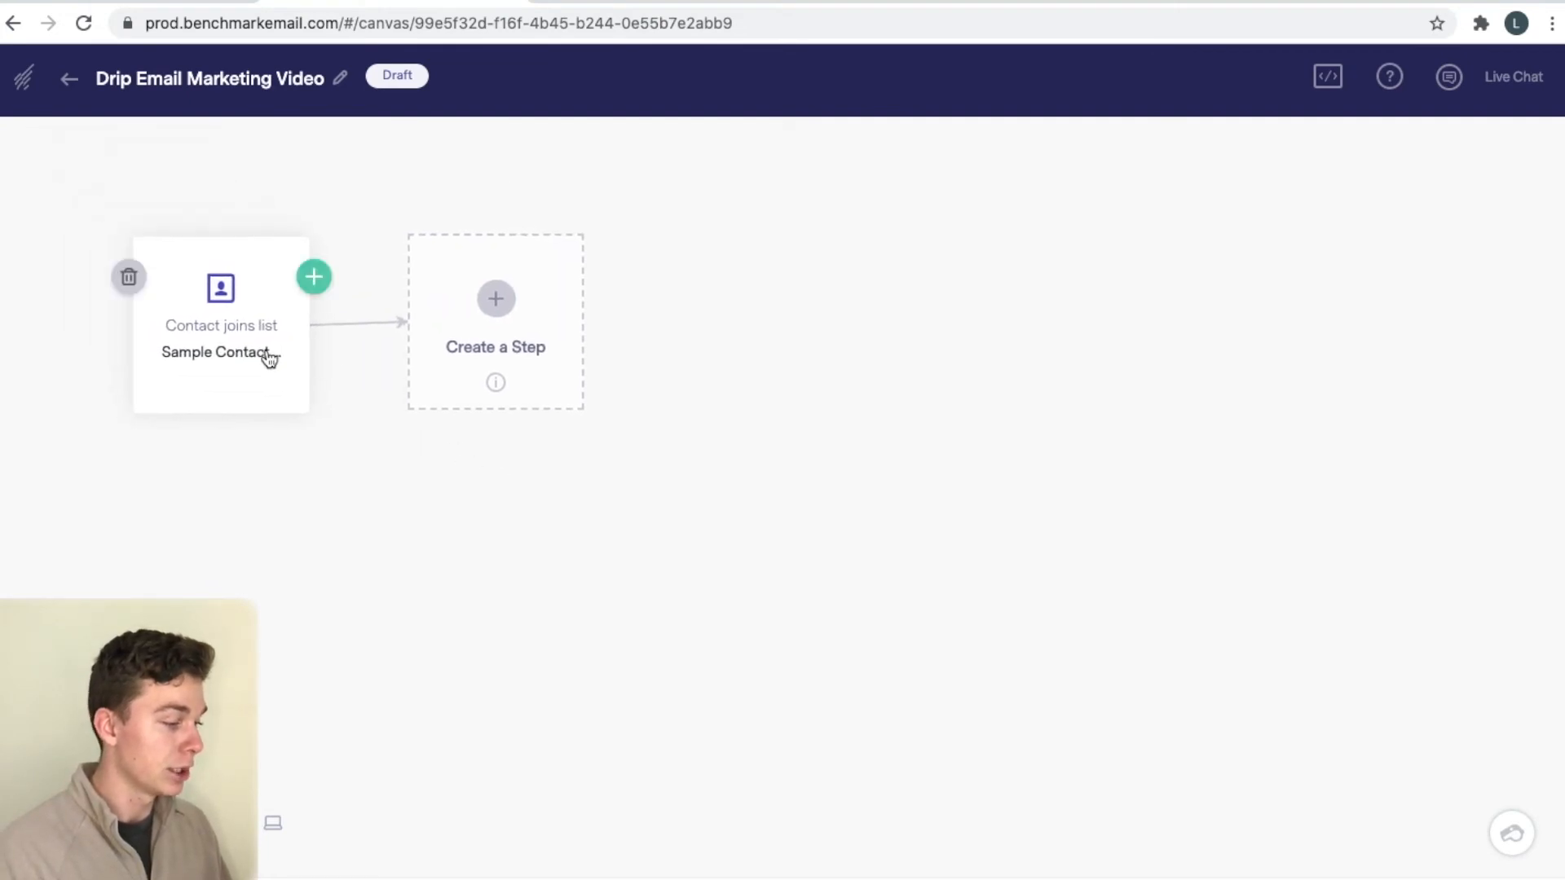
- Add a 24-hour delay action after the Contact Joins List trigger and save it
left_click_drag(253, 309, 232, 346)
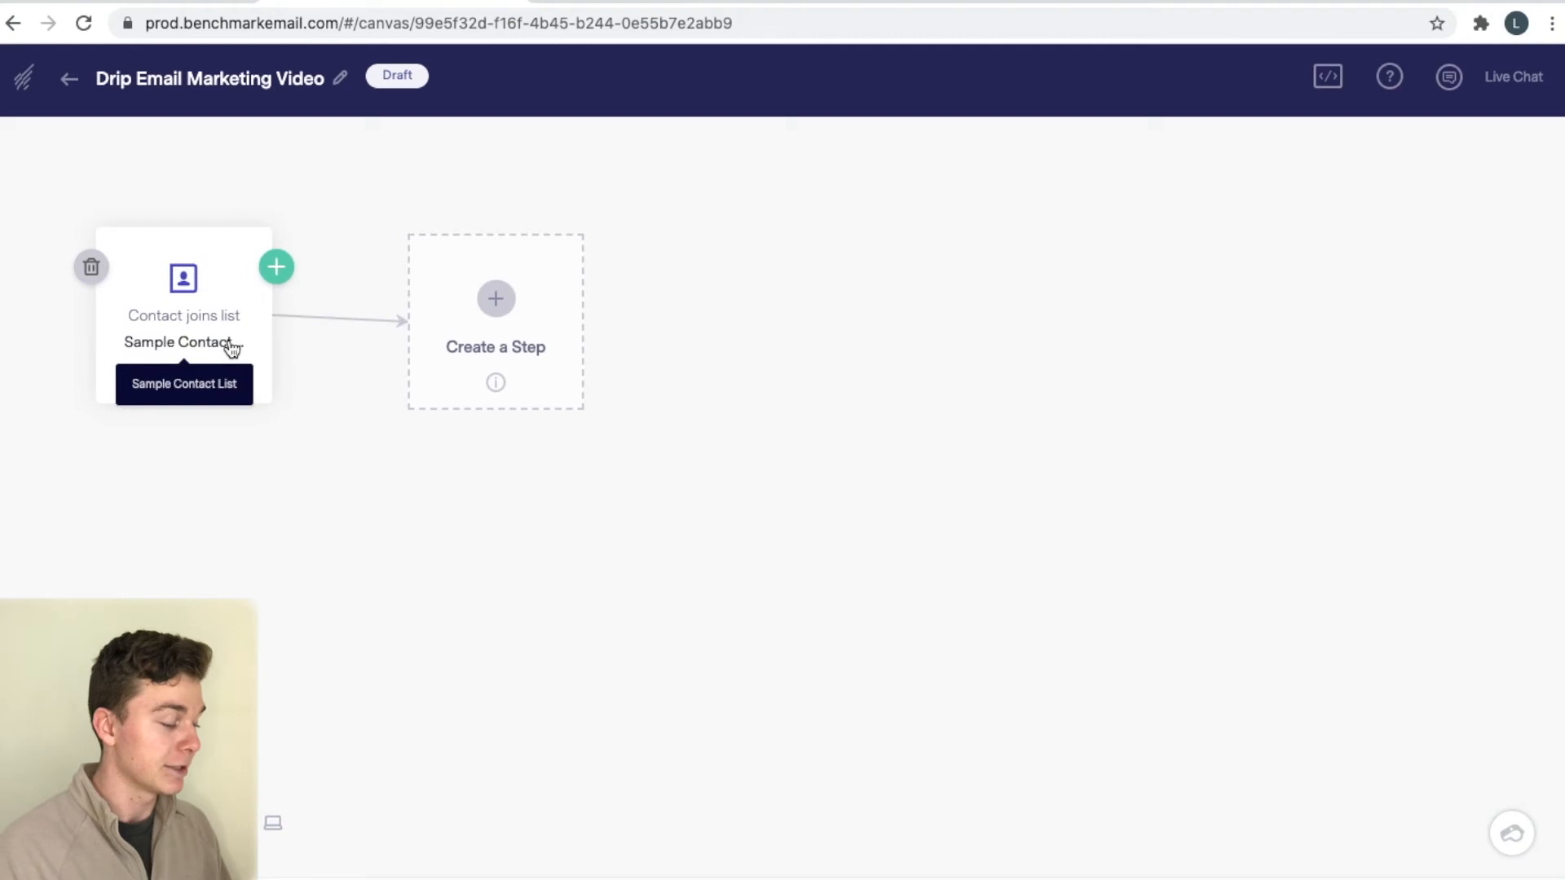
left_click_drag(495, 346, 531, 335)
left_click(536, 301)
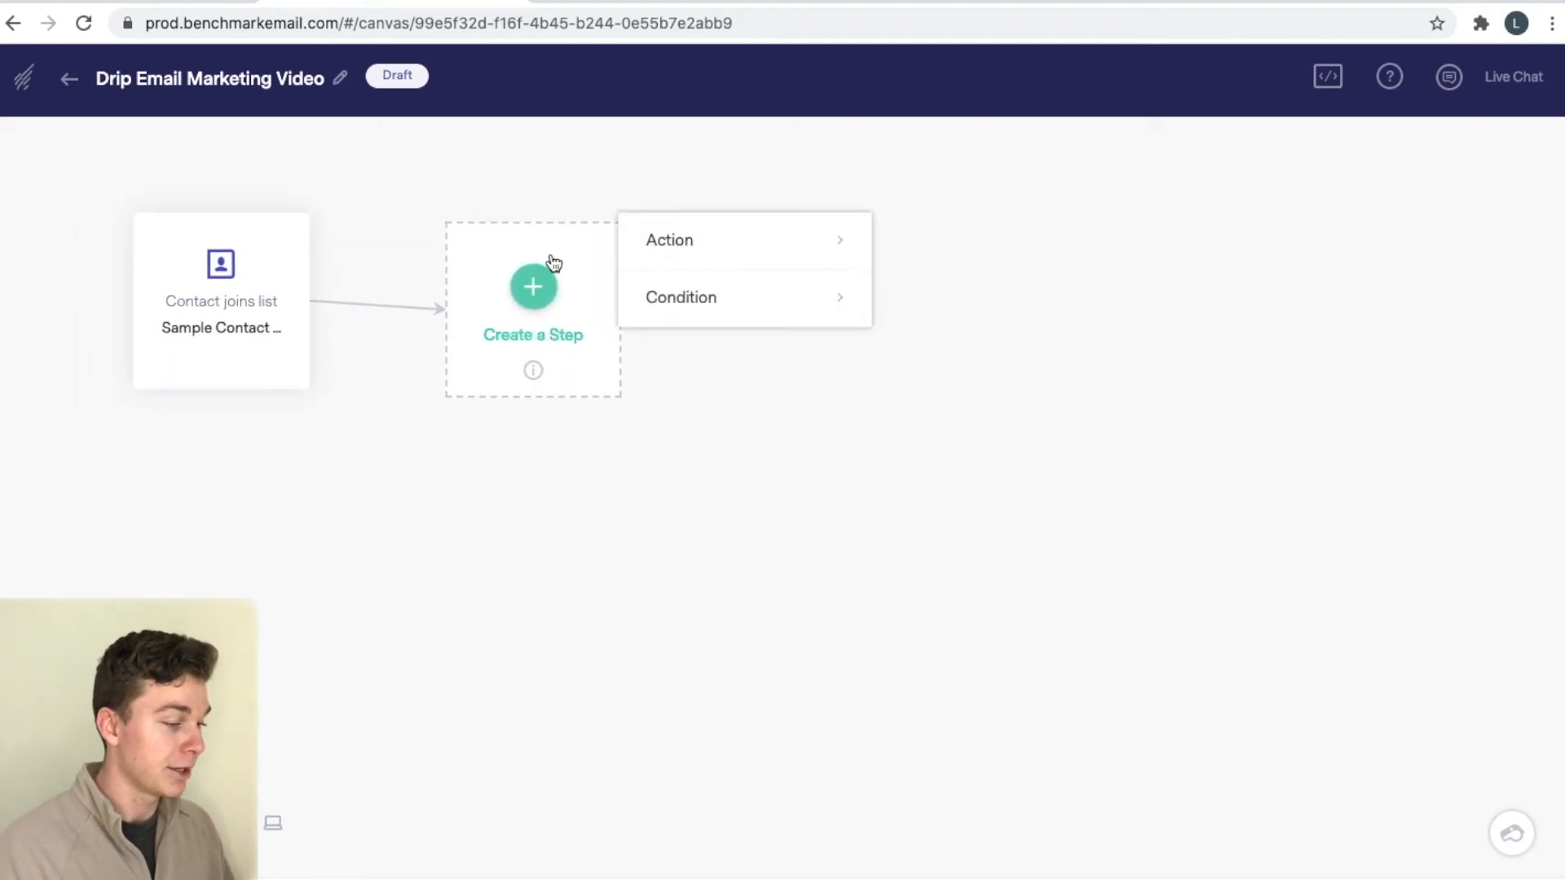
left_click(747, 243)
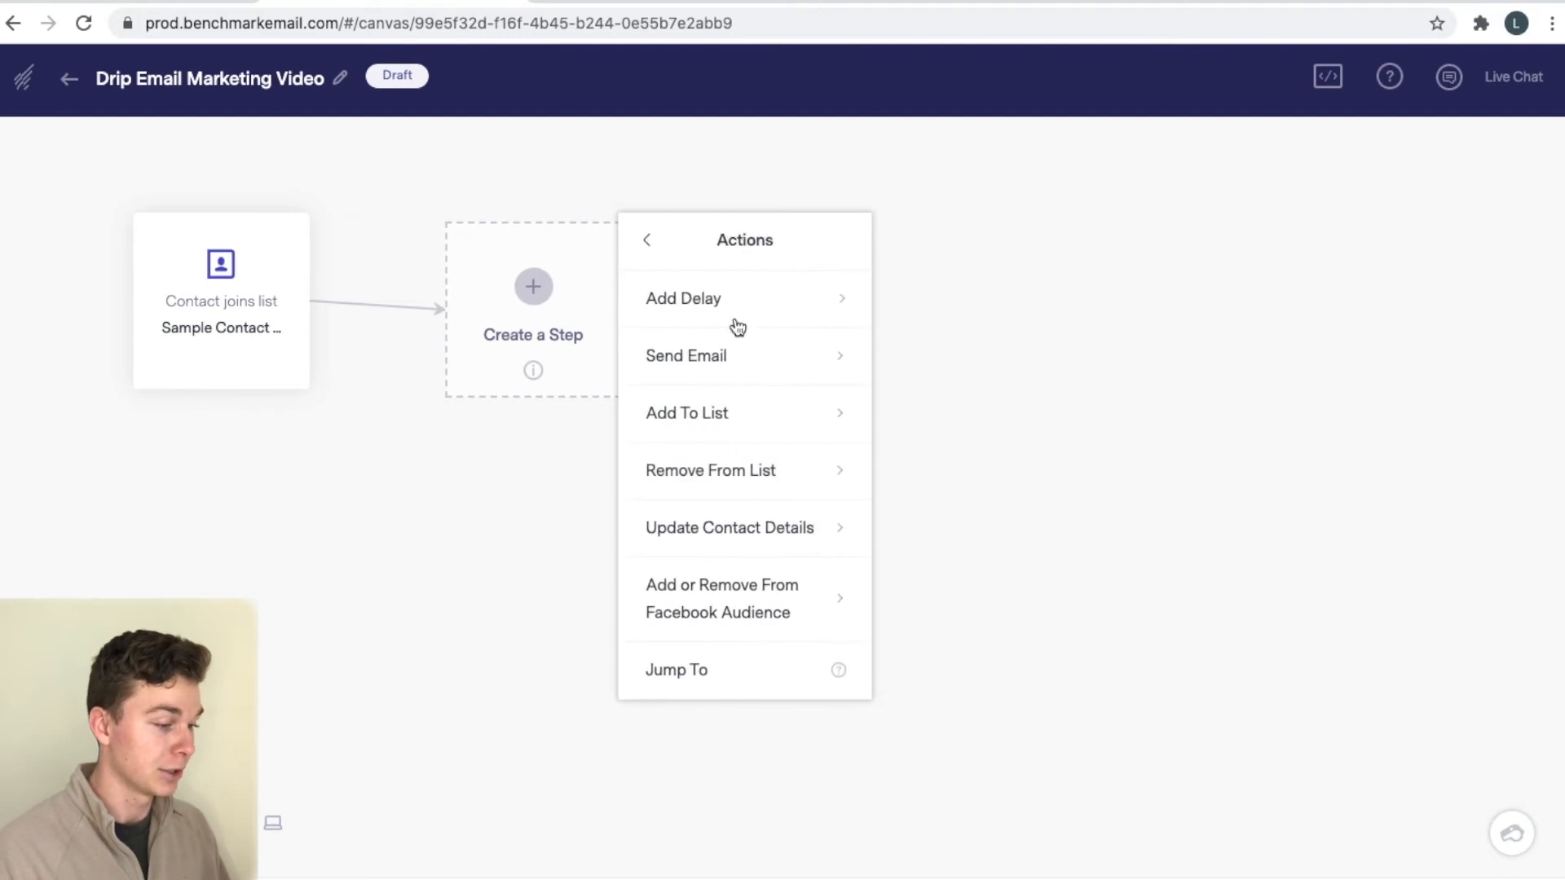
left_click(770, 295)
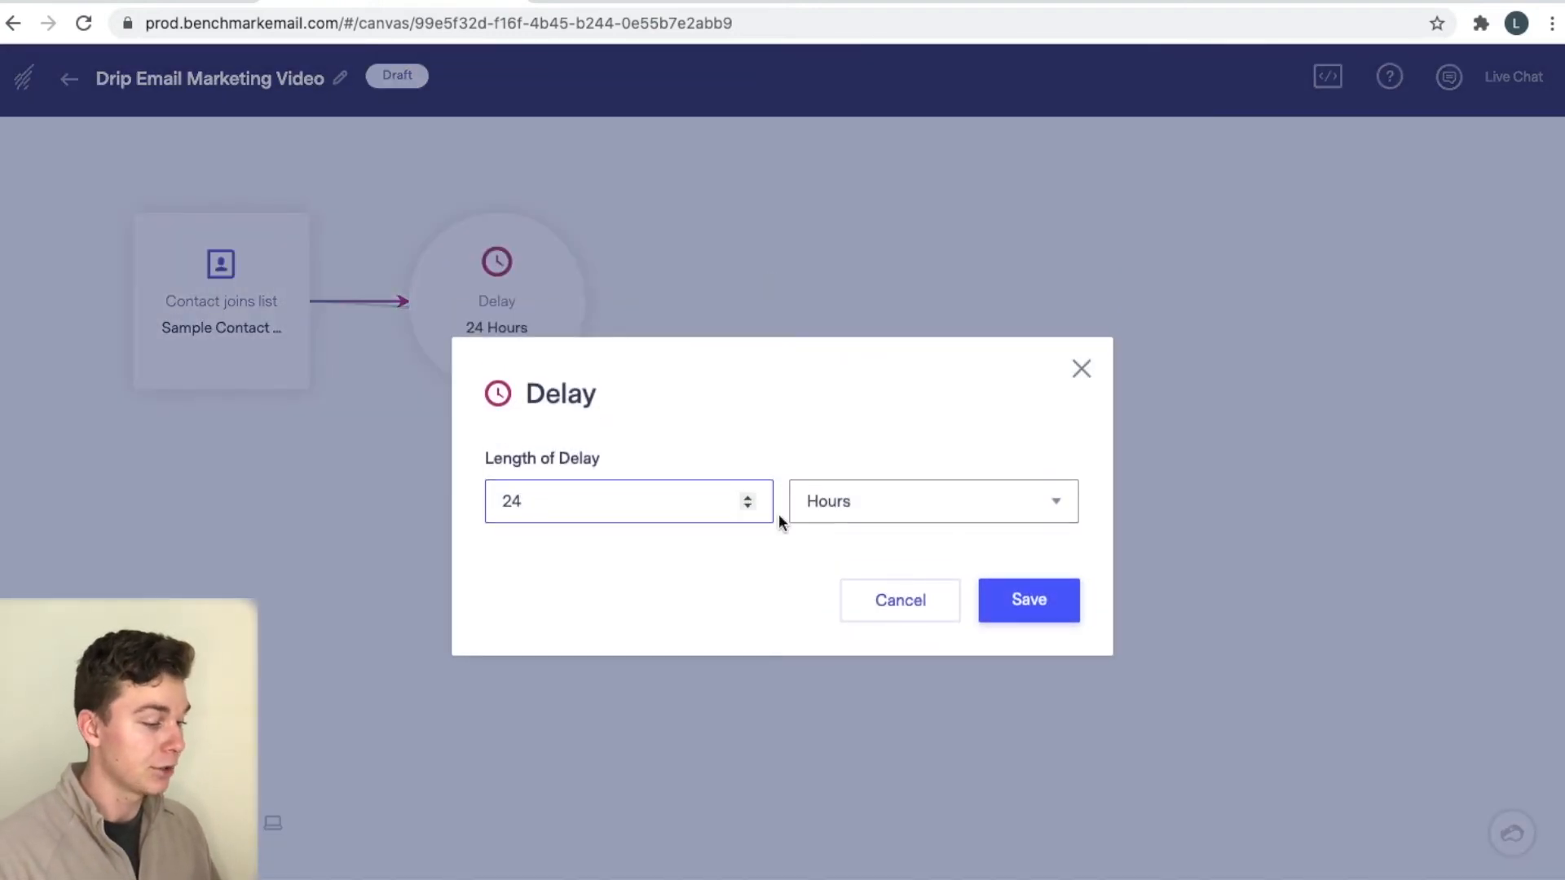
left_click(1069, 587)
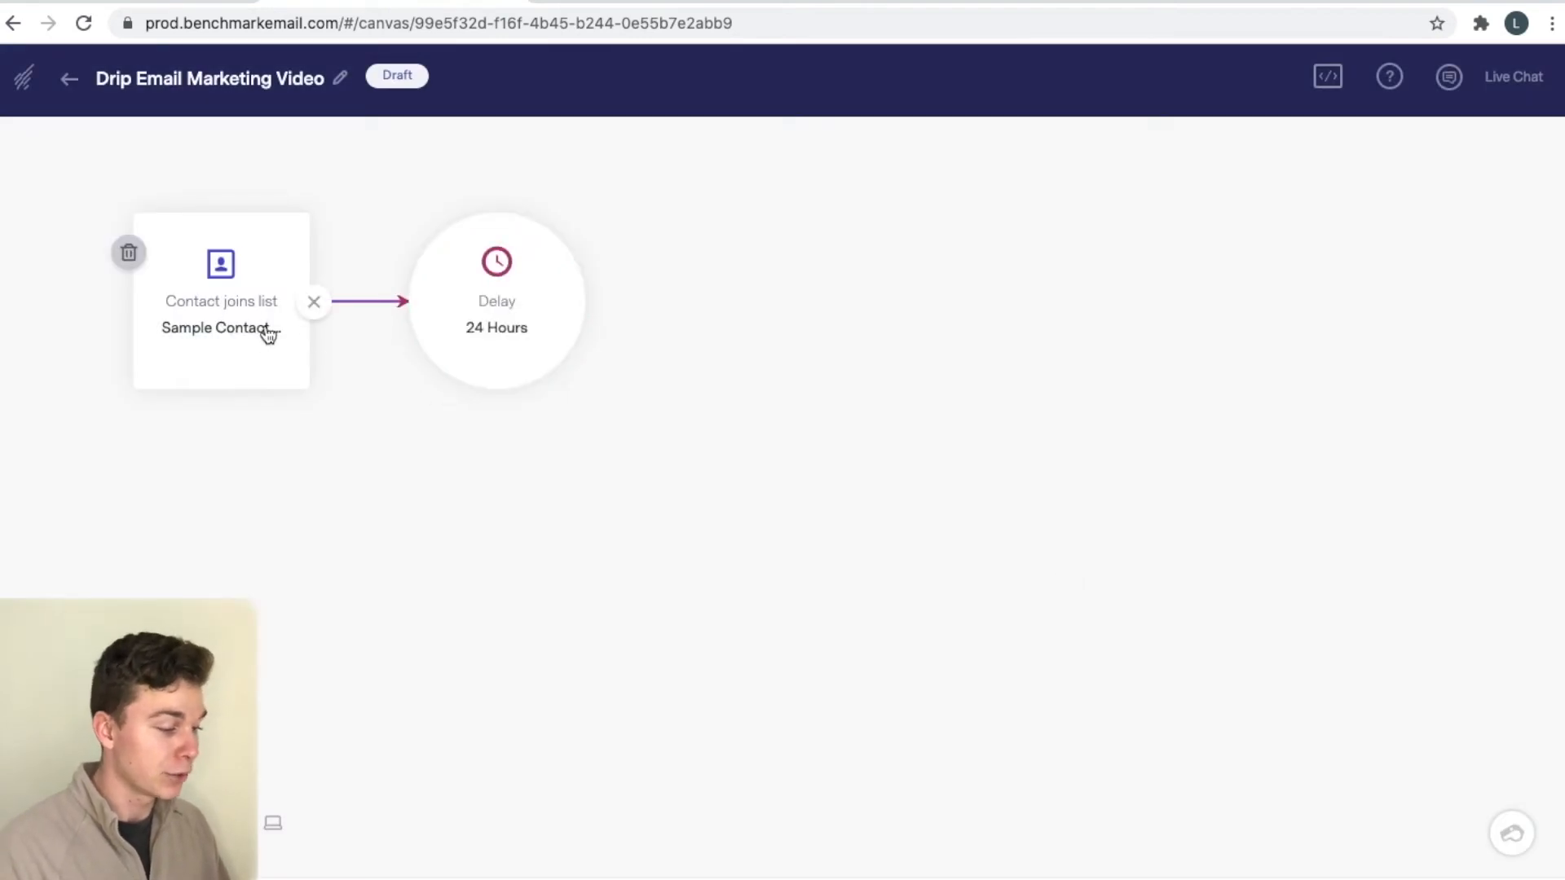
left_click(587, 256)
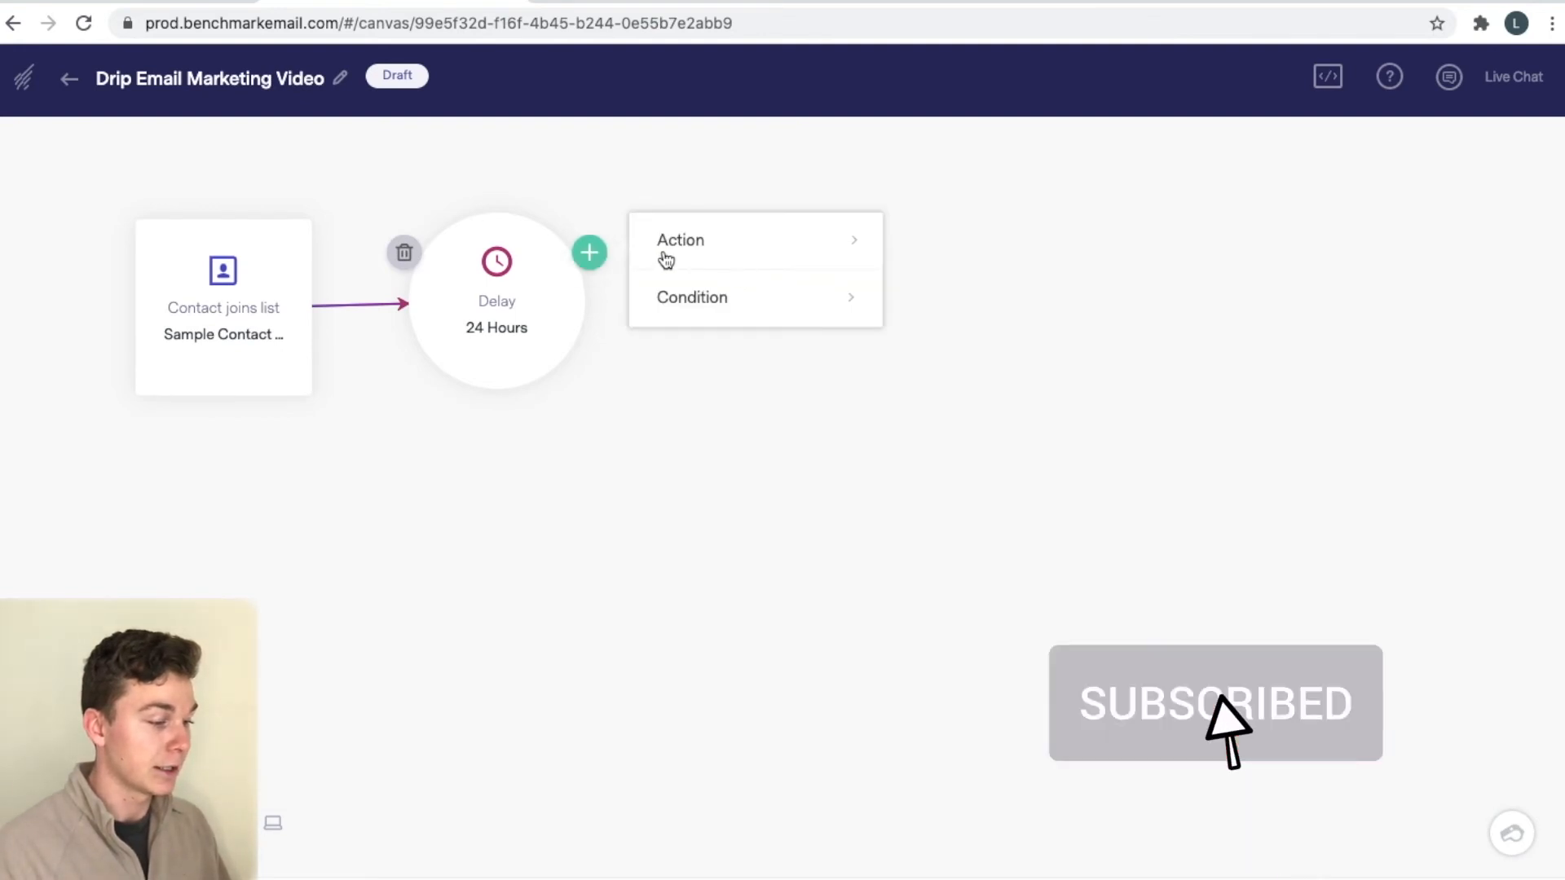
left_click(716, 246)
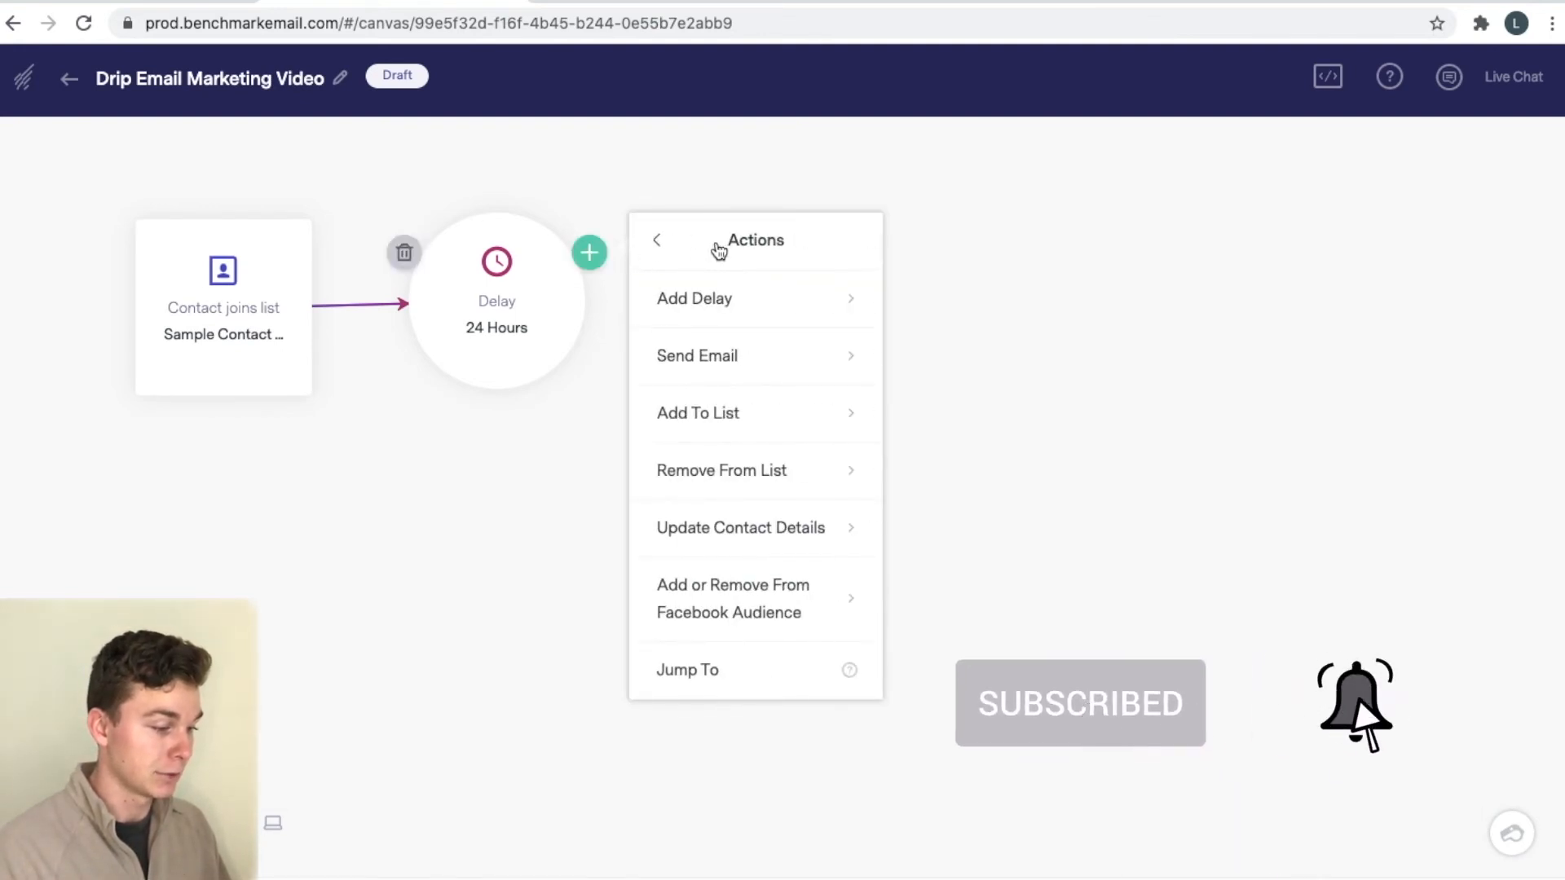
left_click(748, 356)
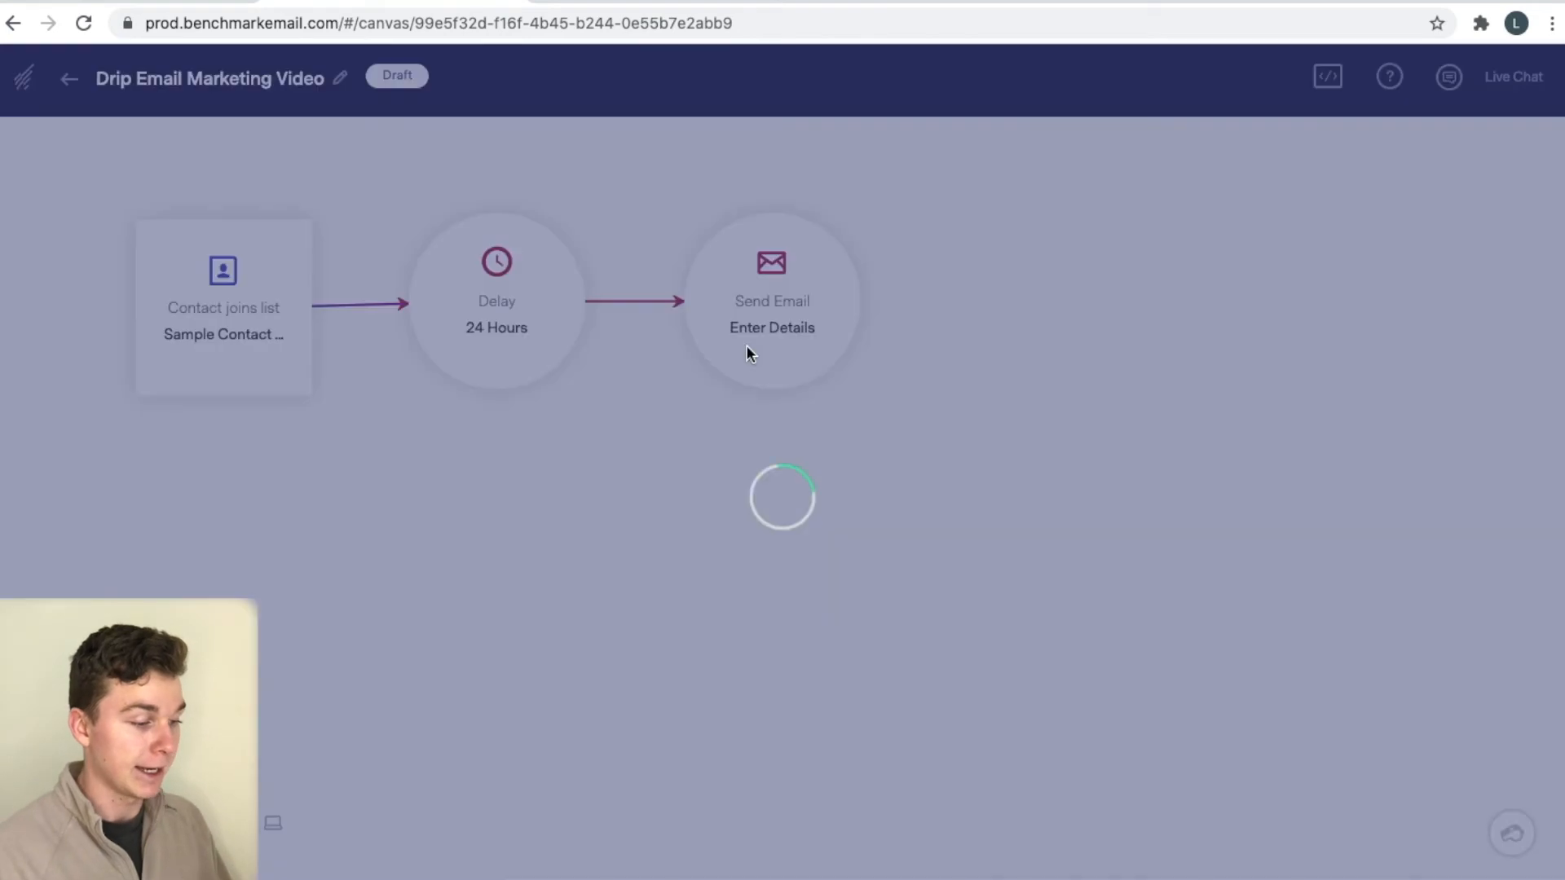
scroll(654, 522, "down", 3)
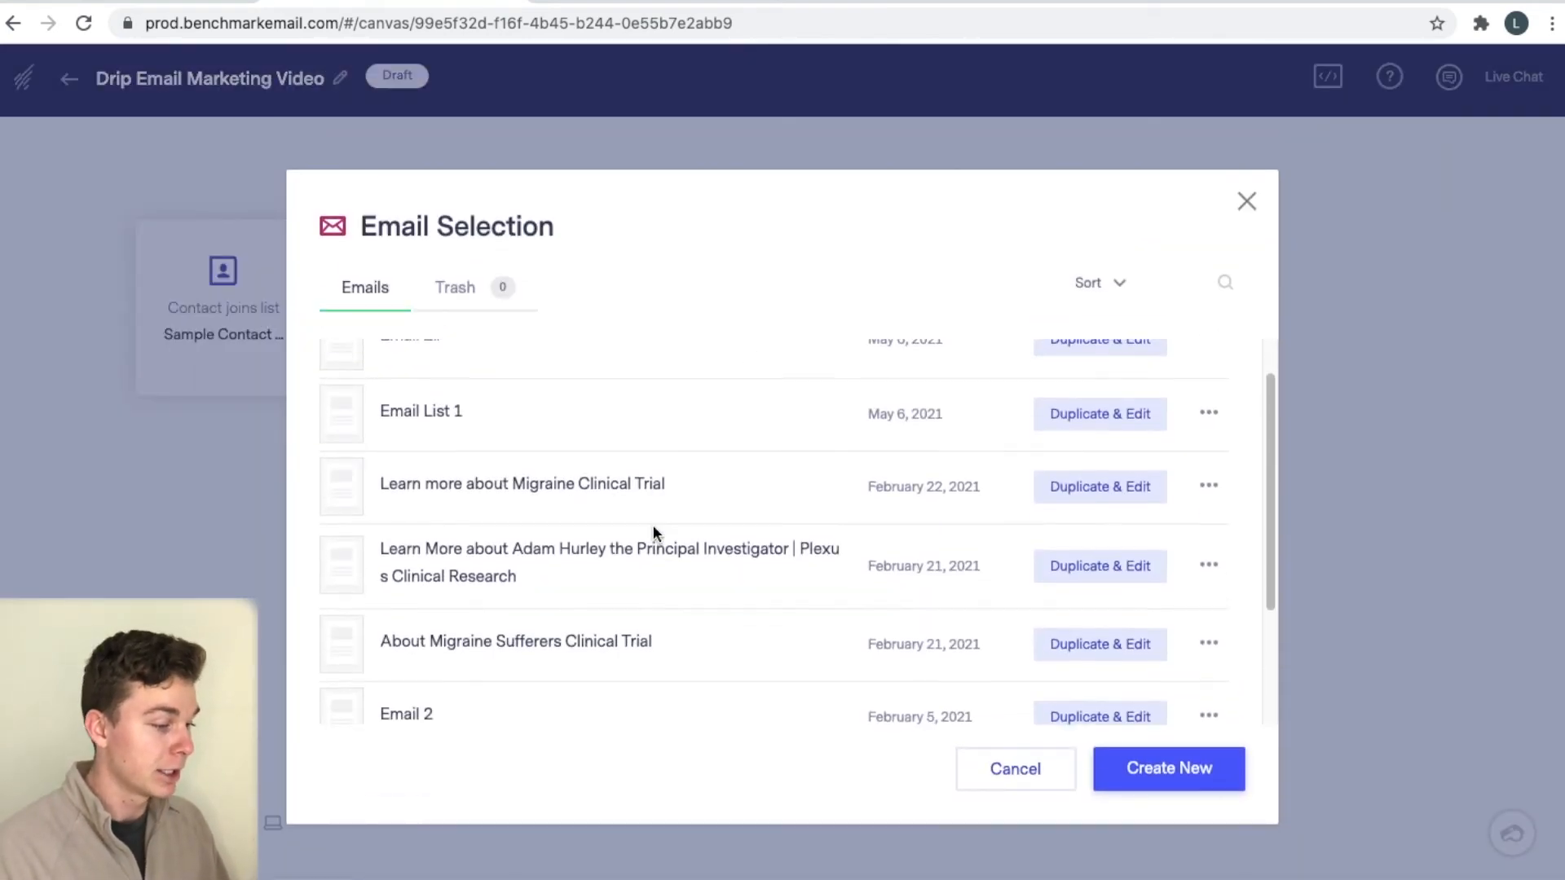
scroll(692, 440, "up", 3)
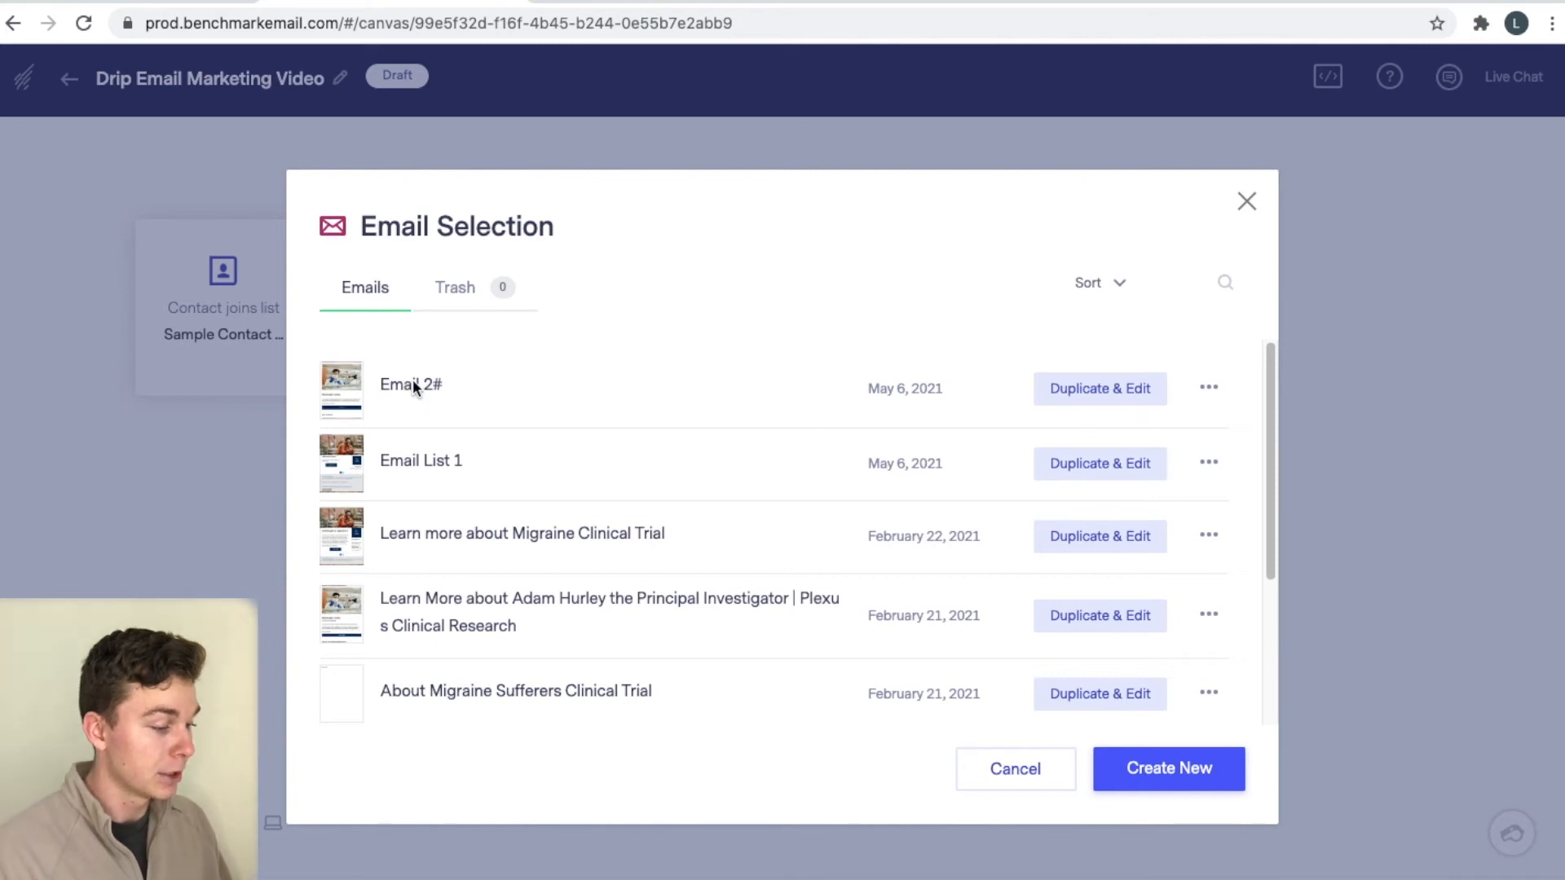
left_click(354, 383)
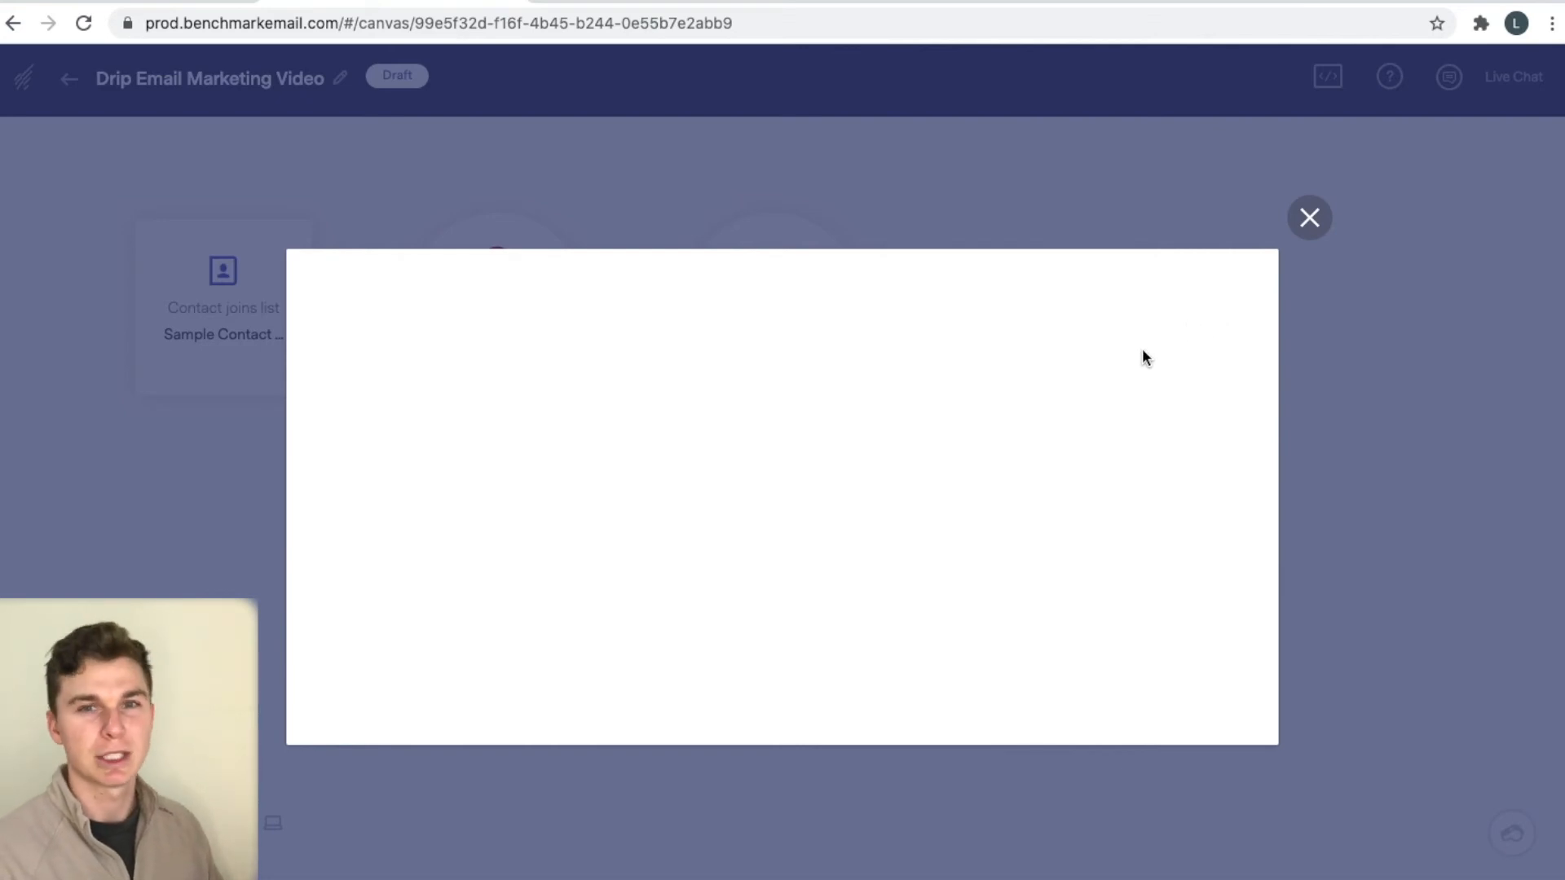
left_click(1309, 217)
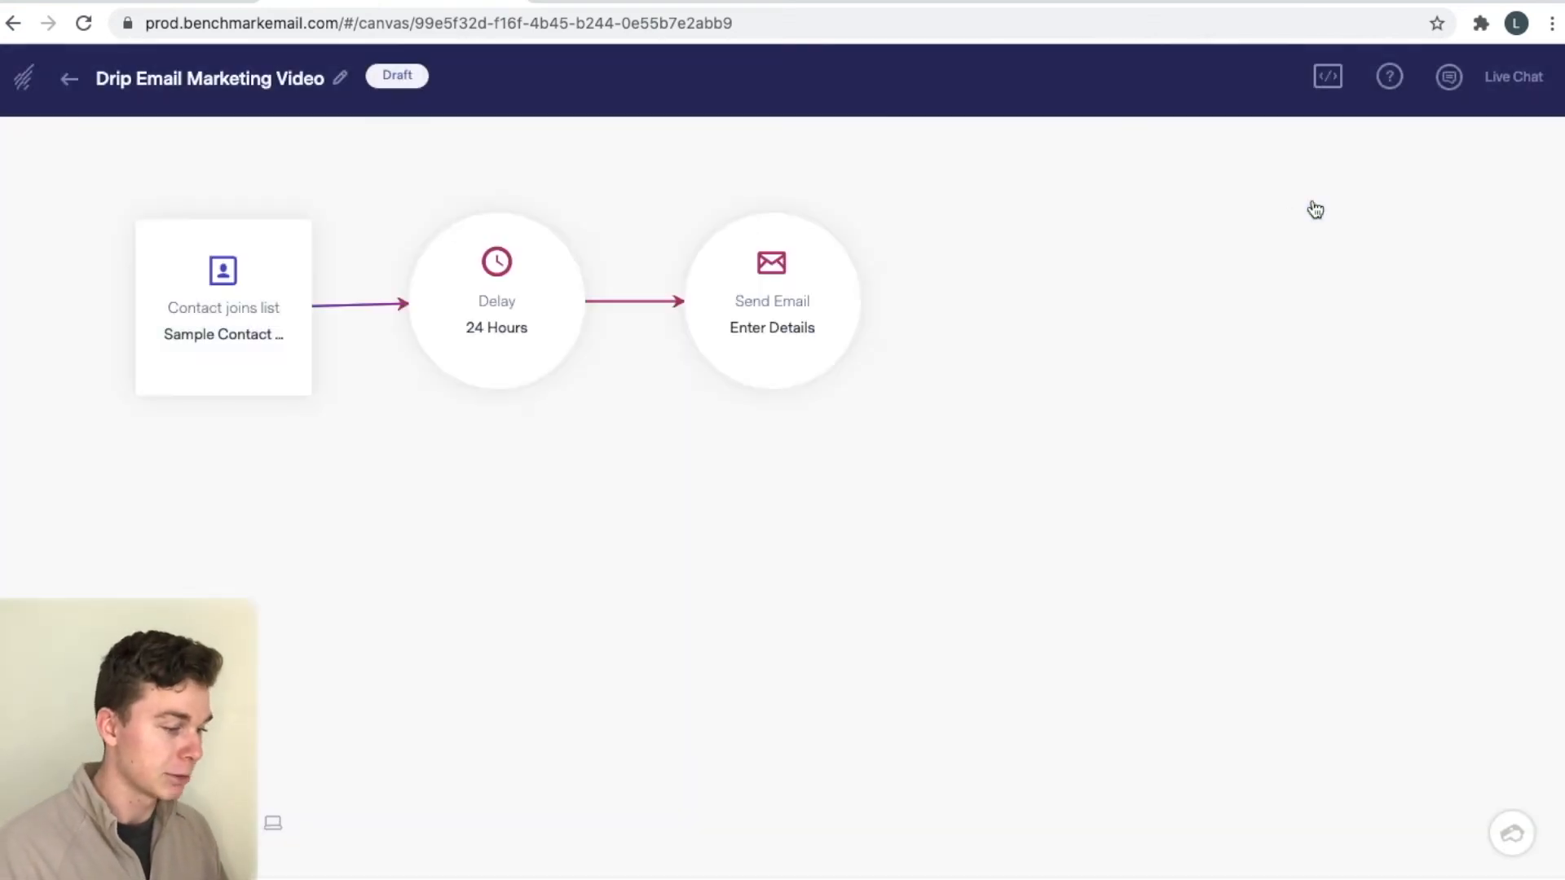
left_click(810, 328)
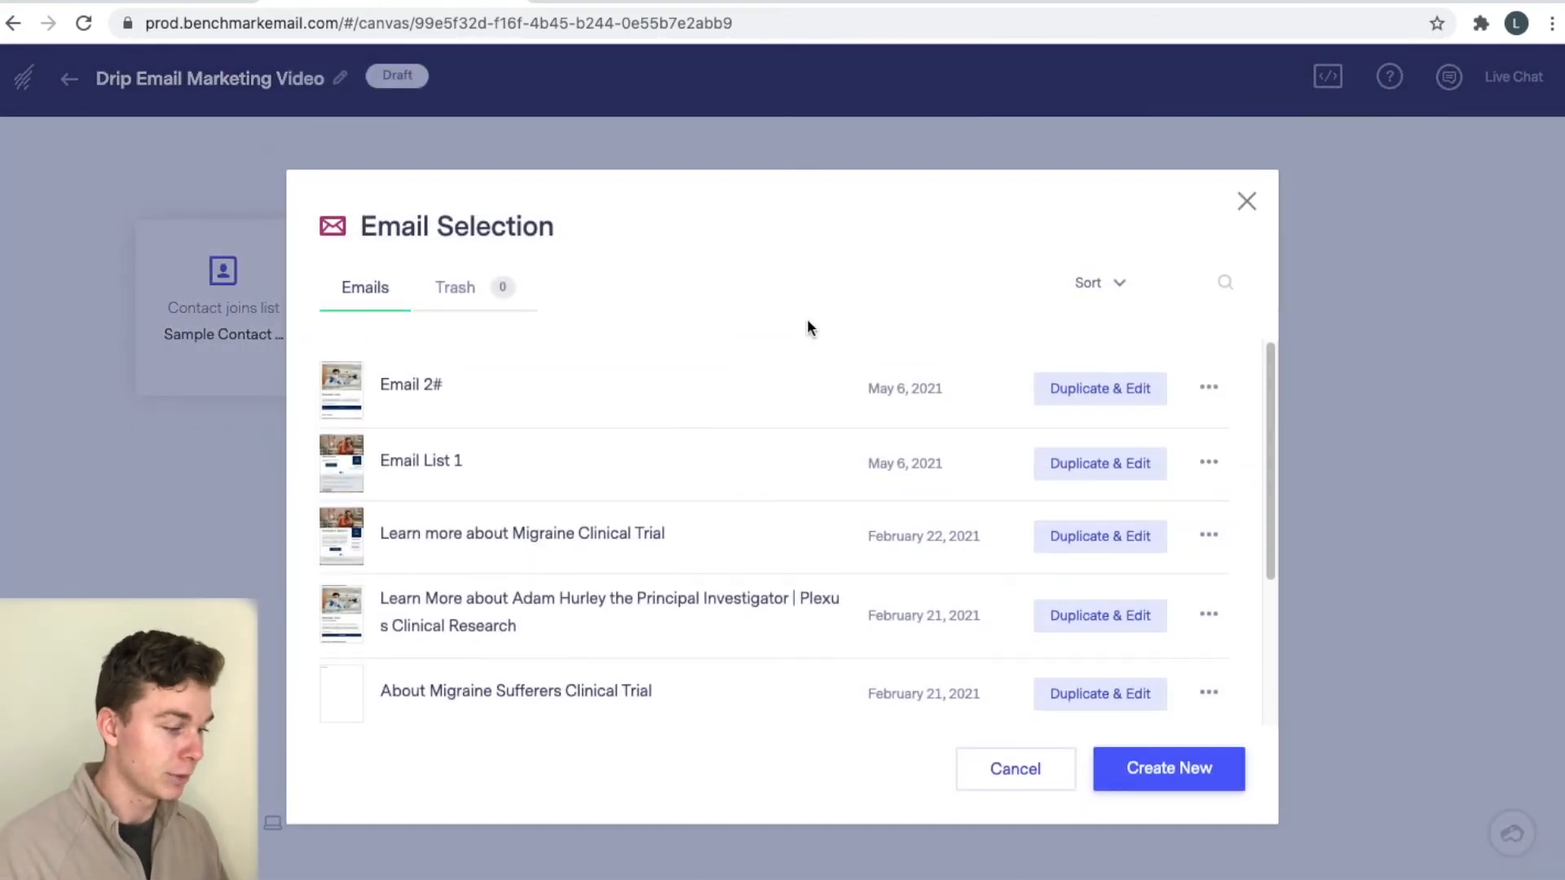
left_click(360, 389)
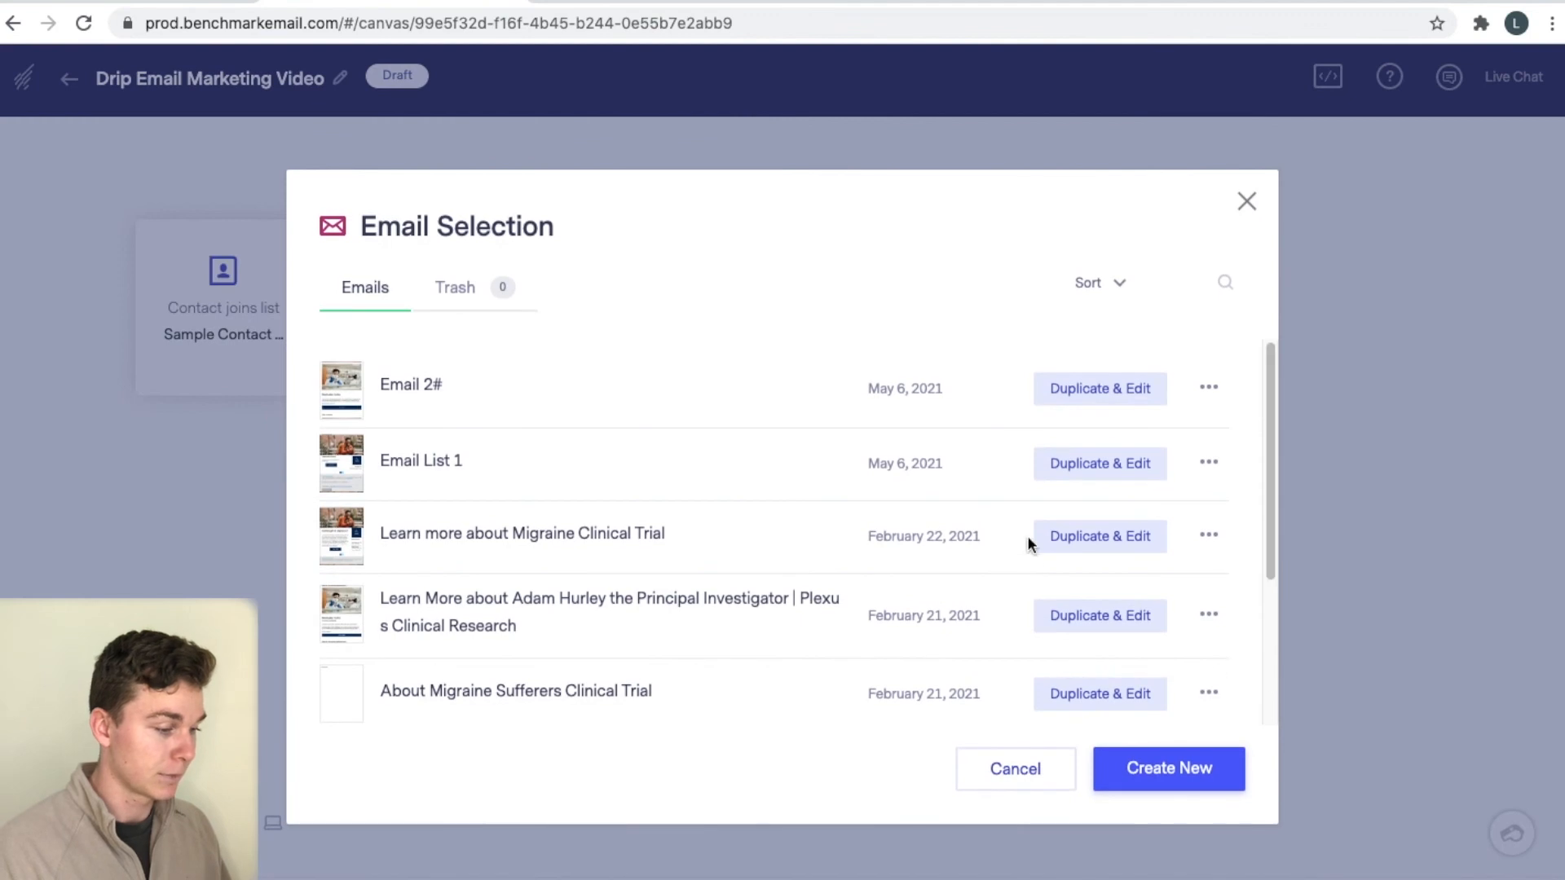
scroll(635, 394, "down", 2)
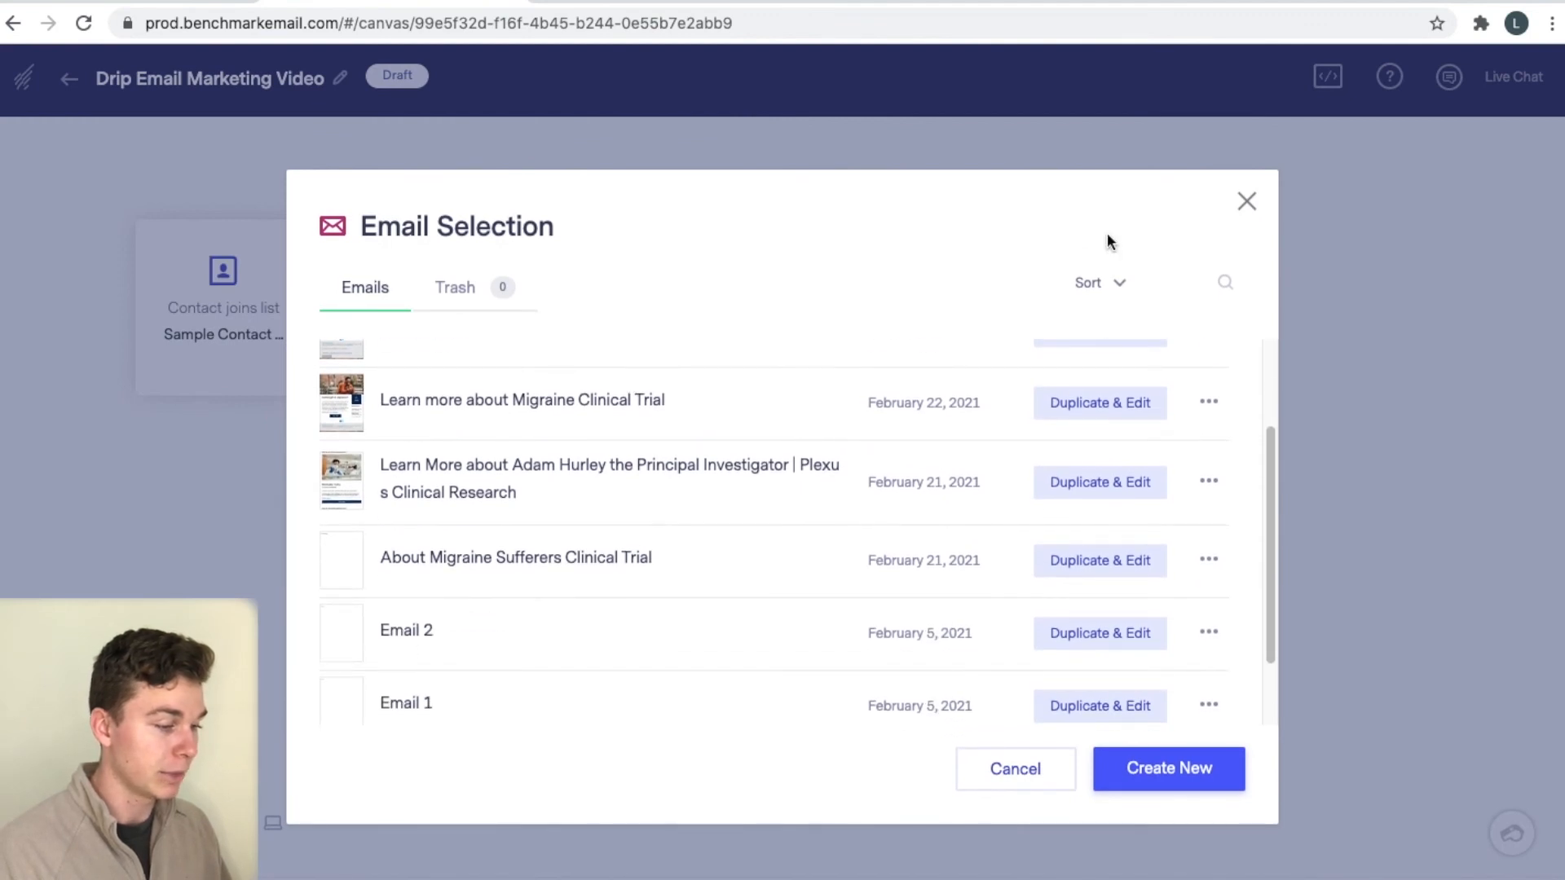
left_click(1256, 201)
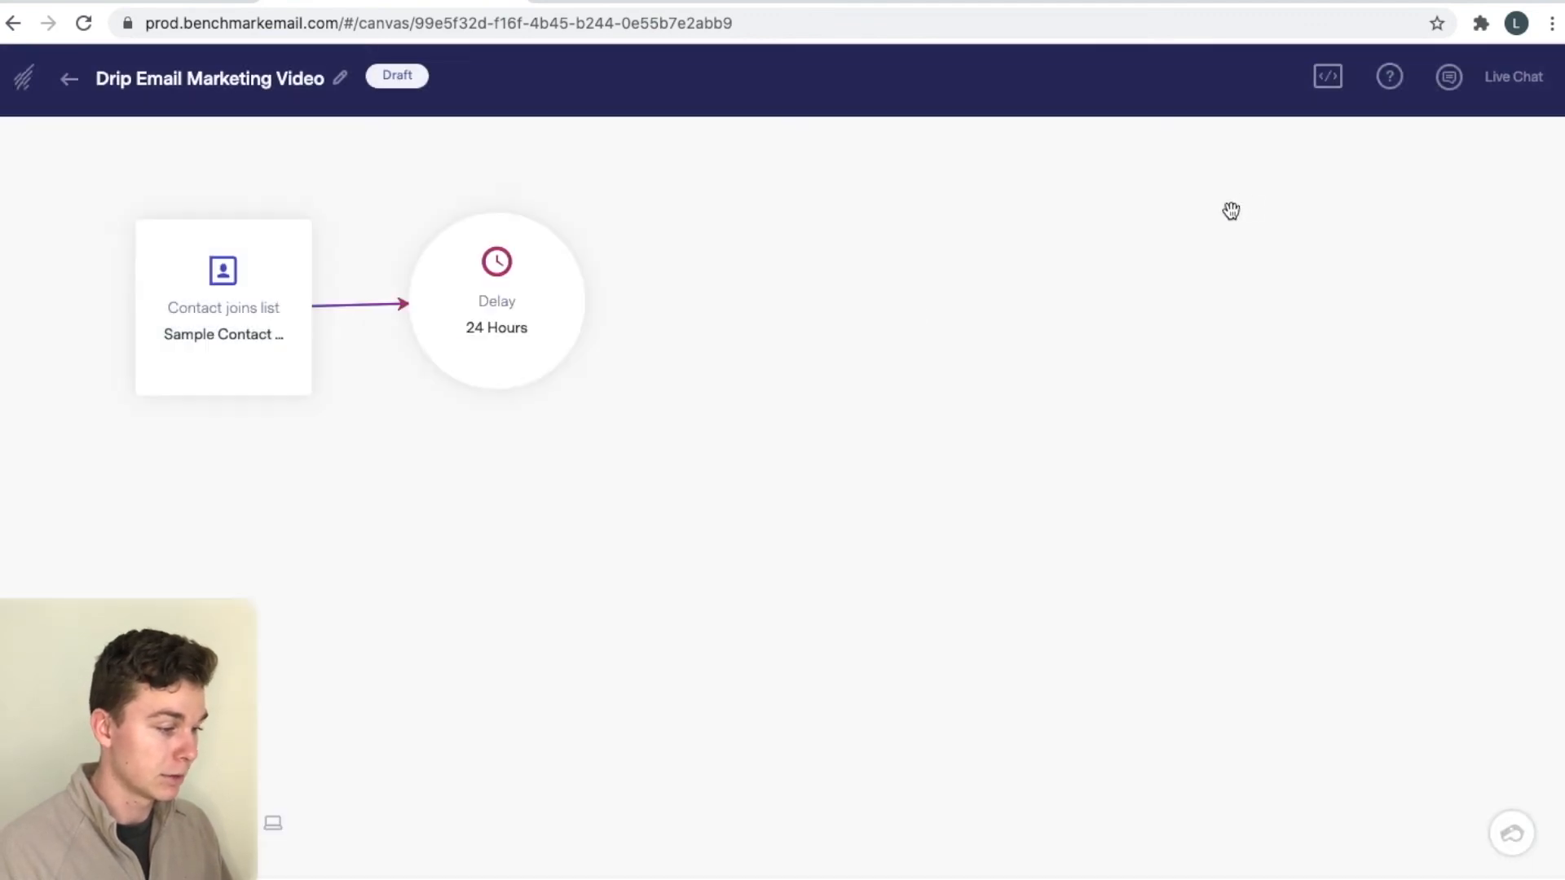
- Add a Send Email action after the 24-hour delay, using a duplicate of Email List 1 named Email List 1 Copy, and save it
left_click(590, 252)
left_click(677, 259)
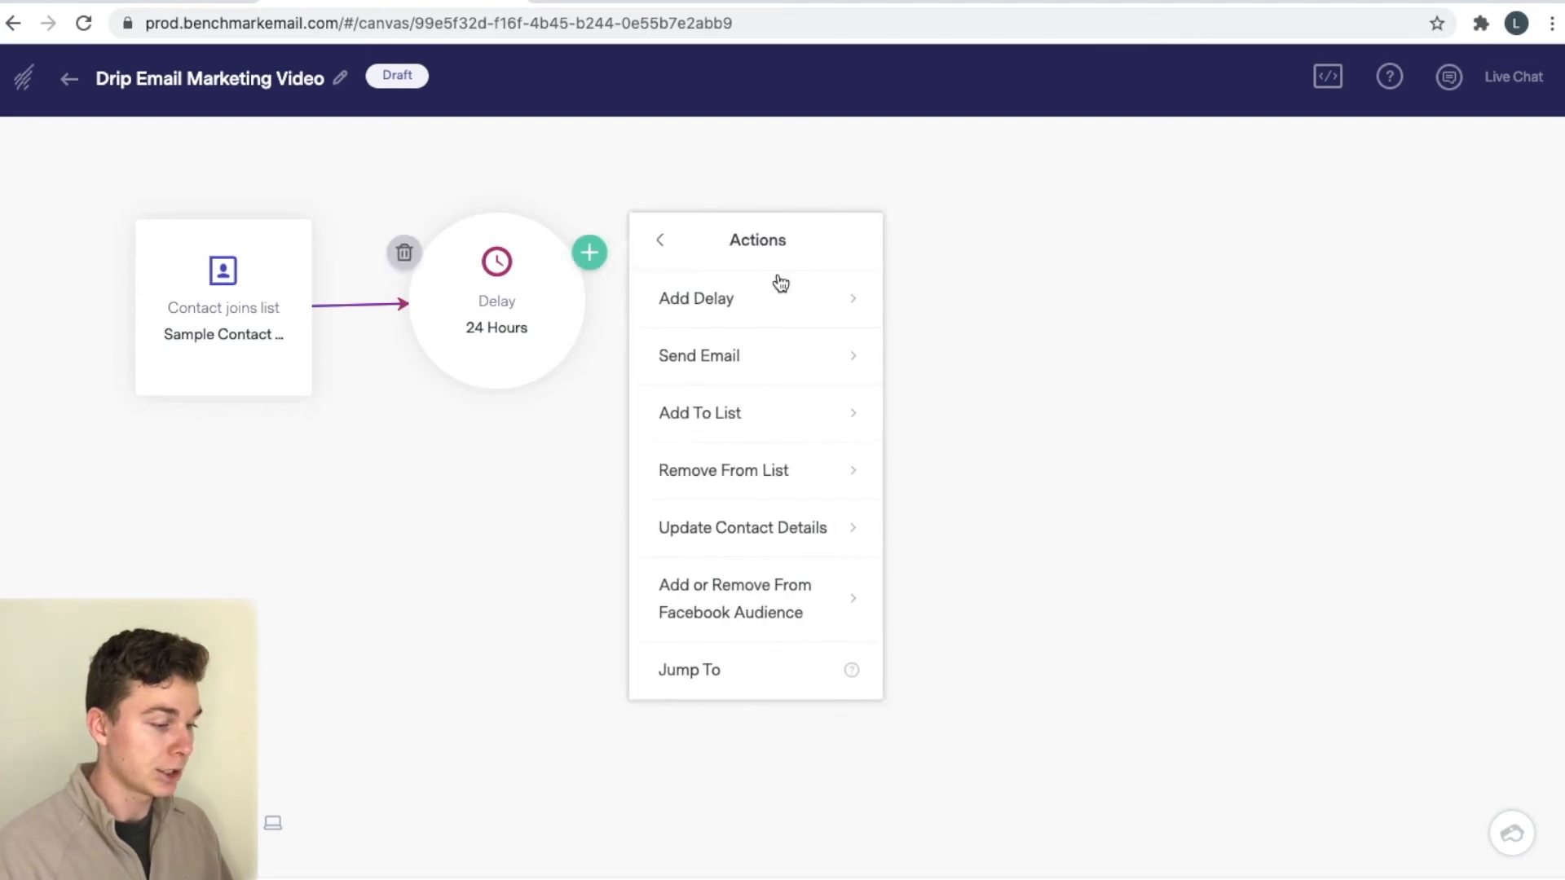
left_click(738, 350)
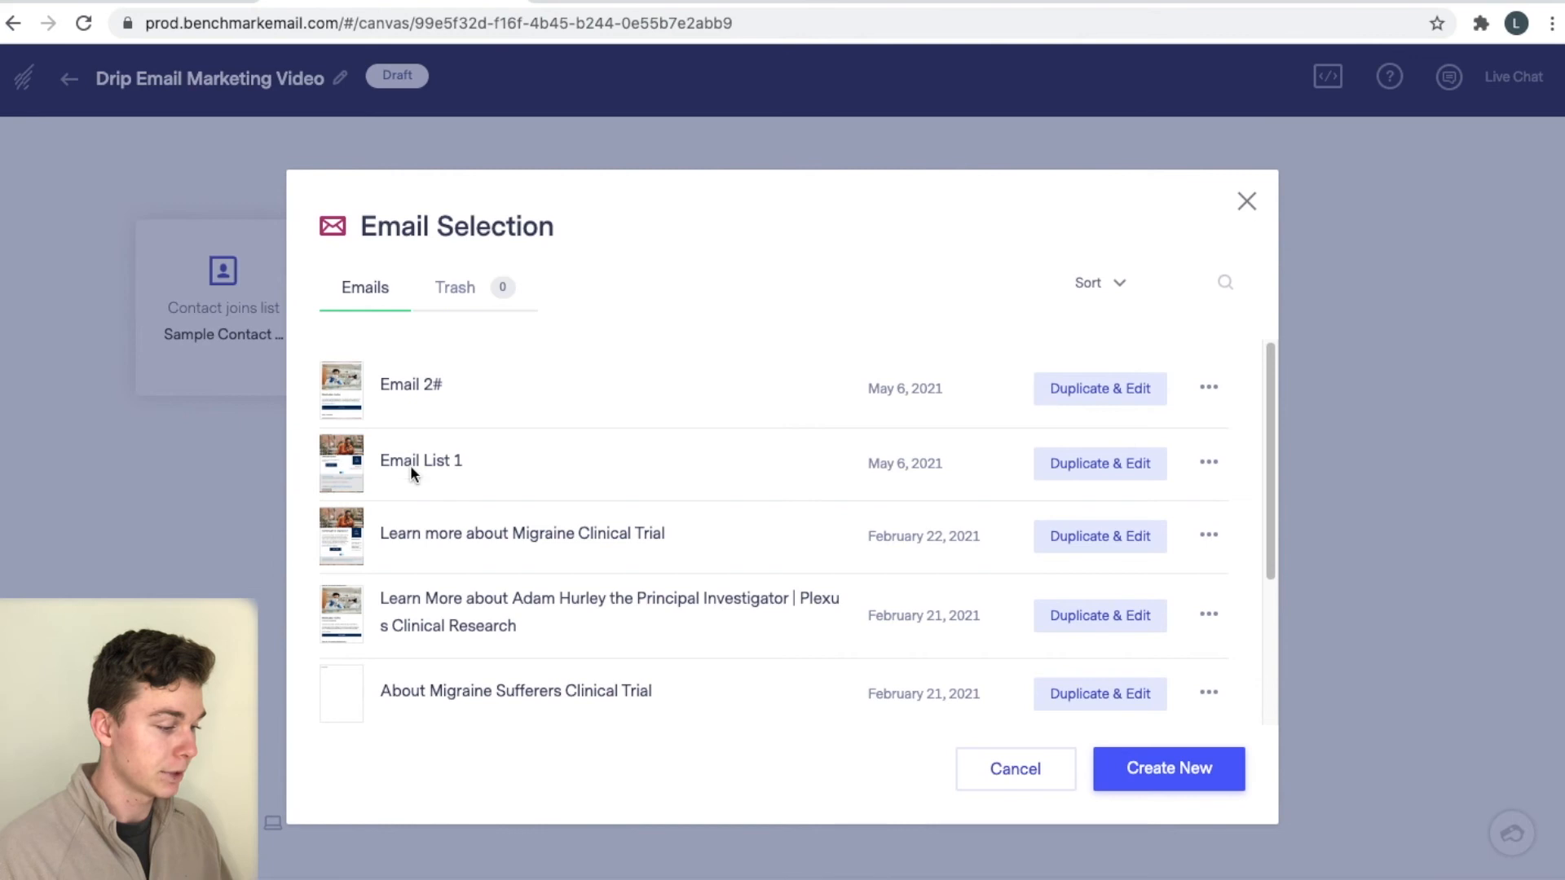
left_click(1209, 463)
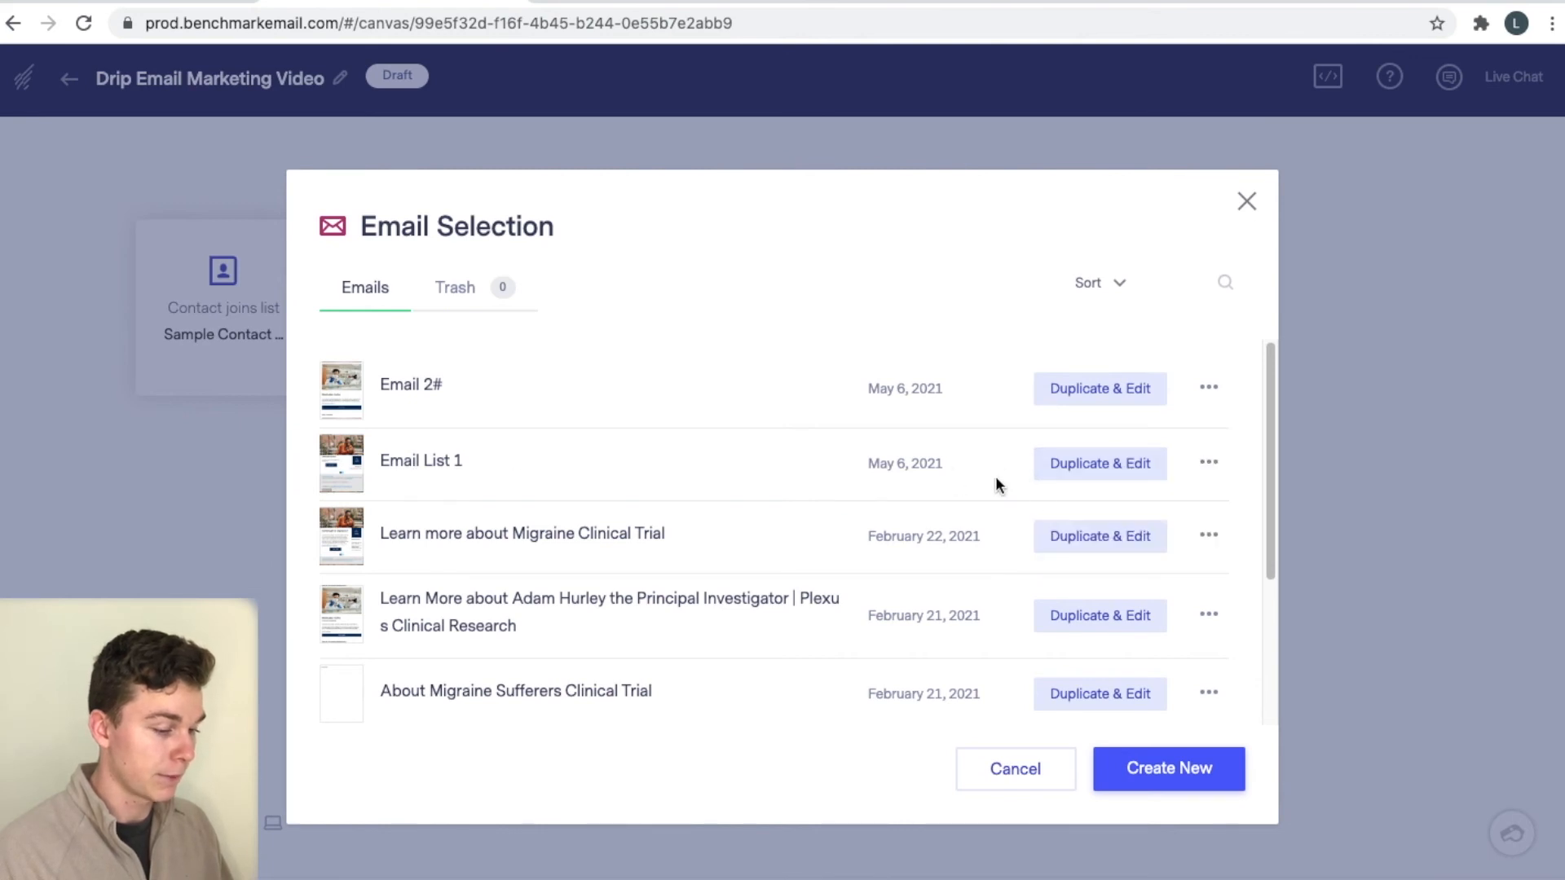
left_click(1111, 463)
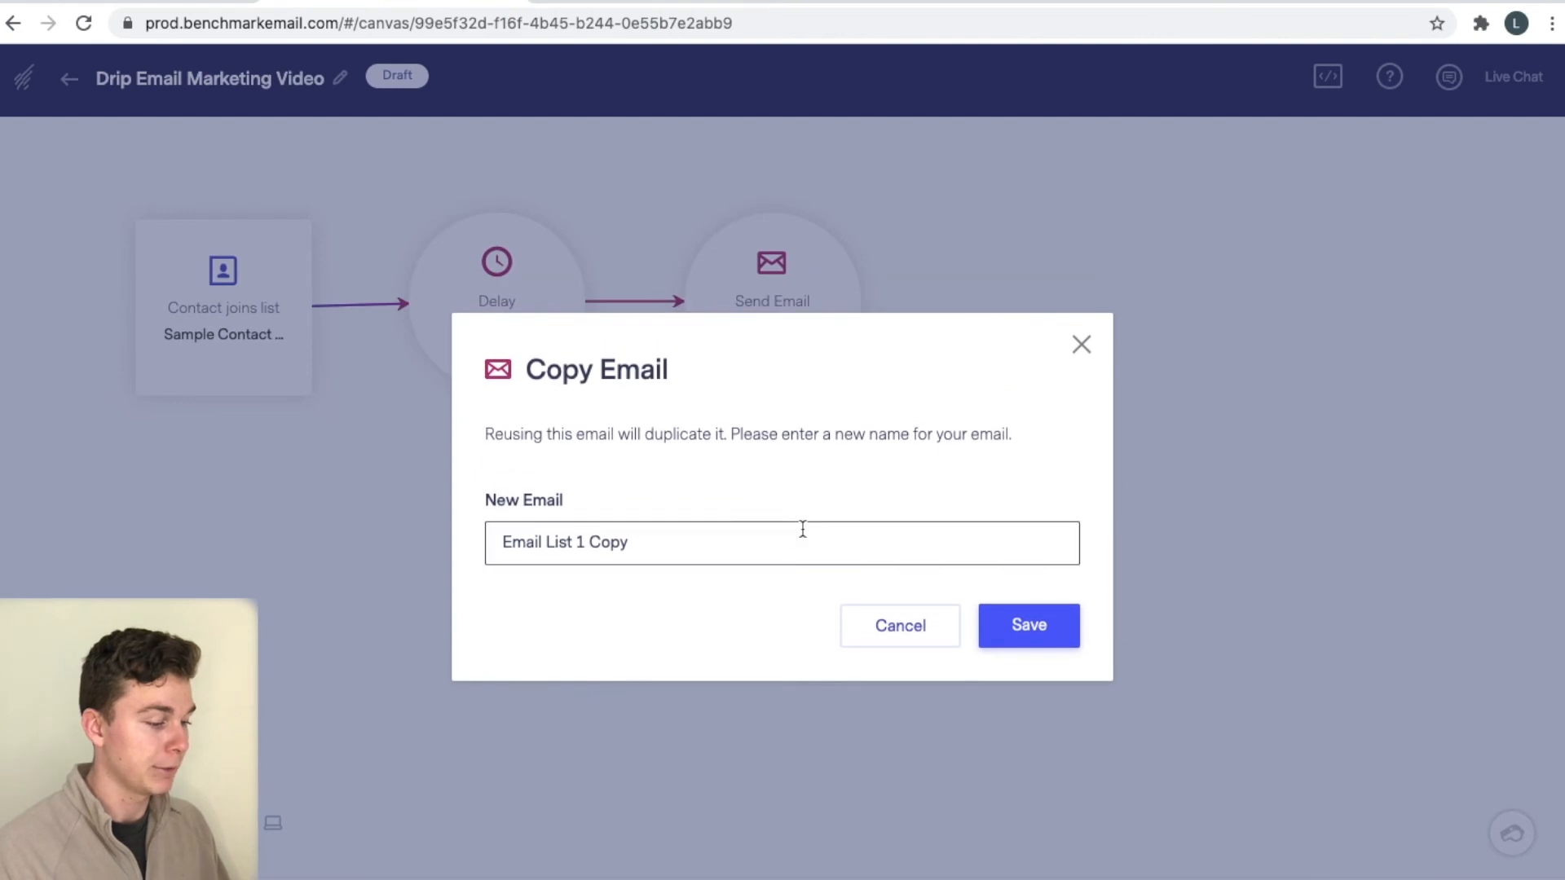
triple_click(803, 530)
left_click(1028, 629)
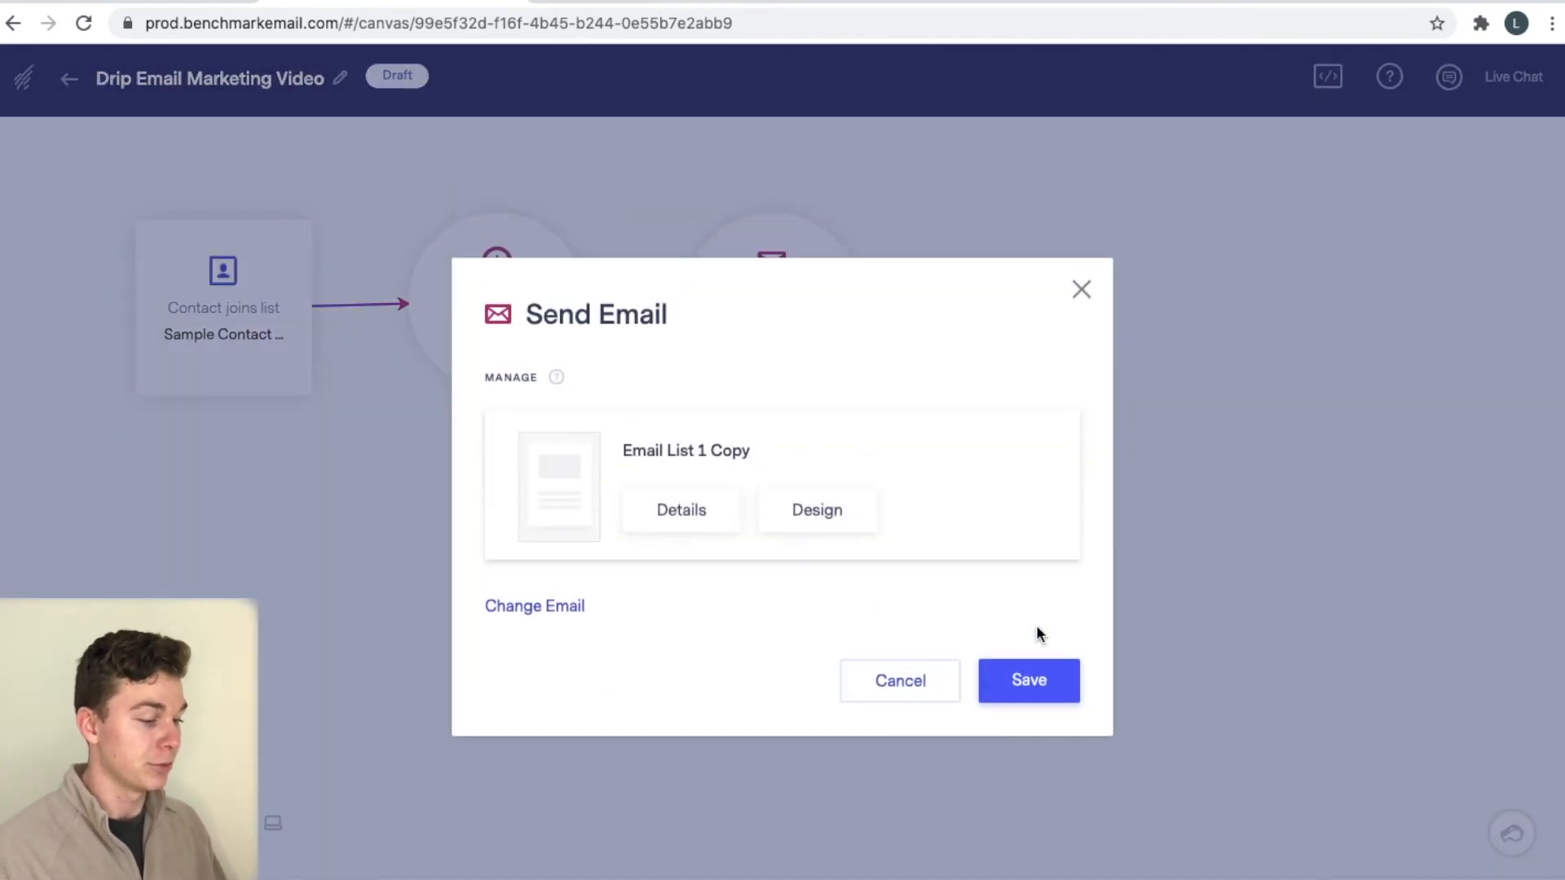
left_click(1008, 677)
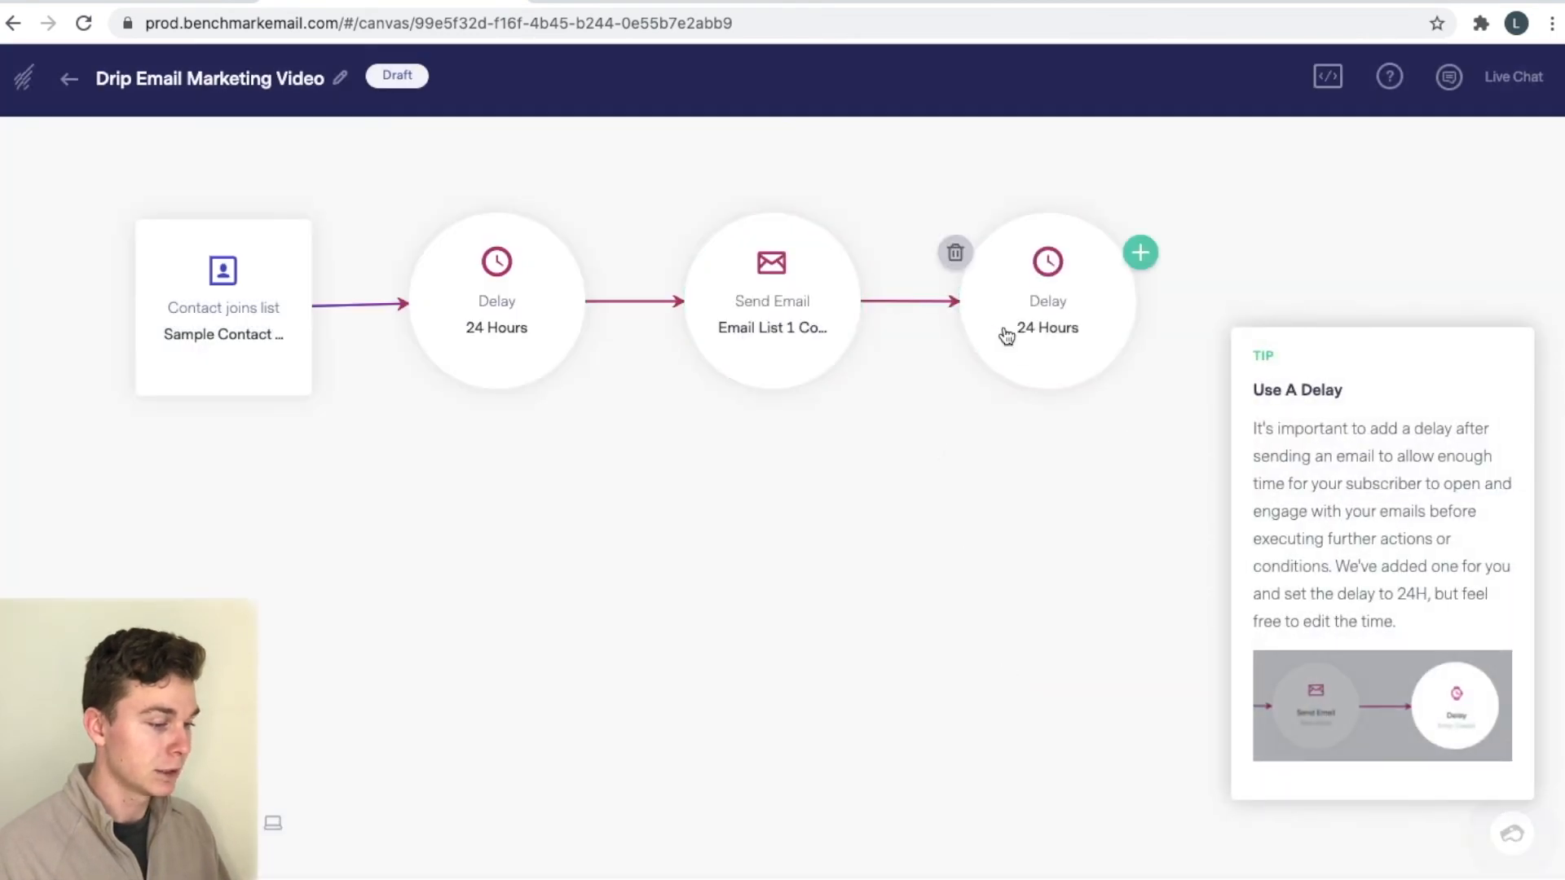
- Set the delay after the Send Email action to 1 week and save it
left_click_drag(929, 390, 929, 530)
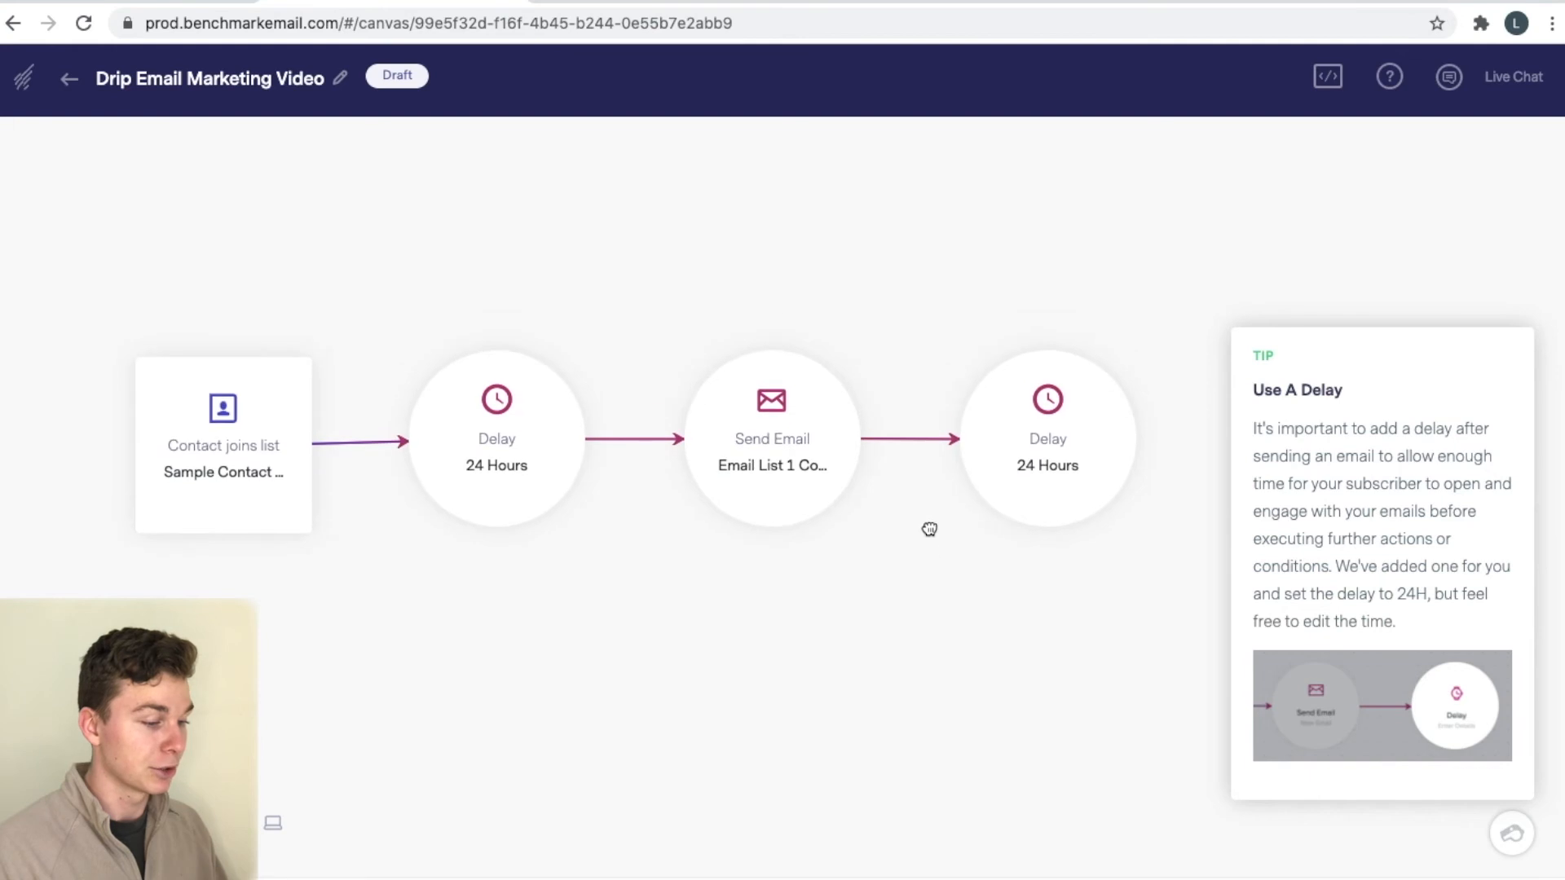
left_click(1080, 451)
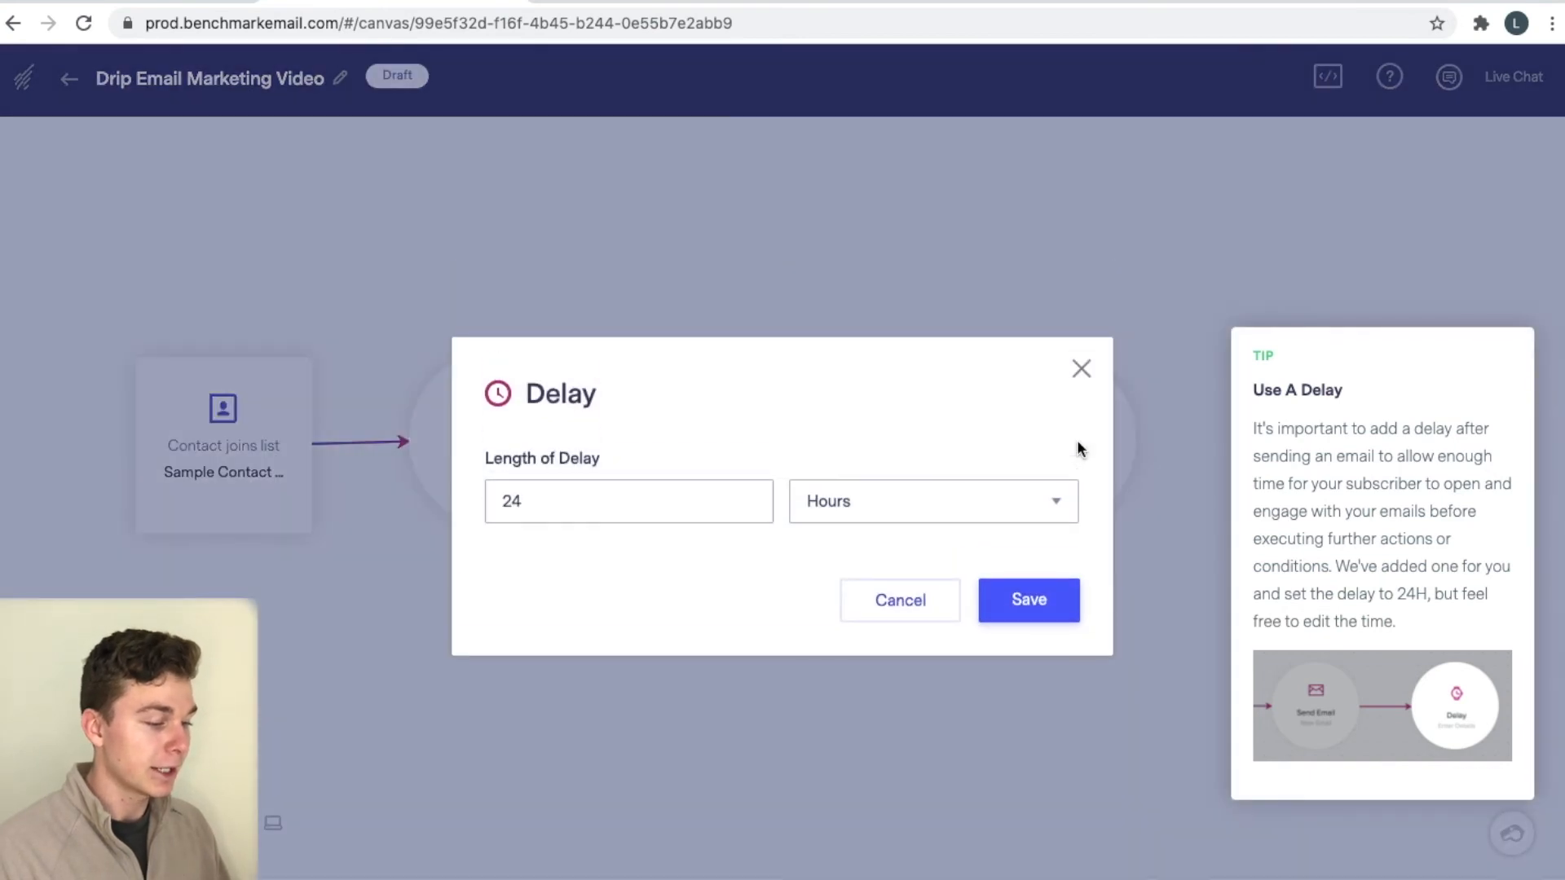
left_click(827, 486)
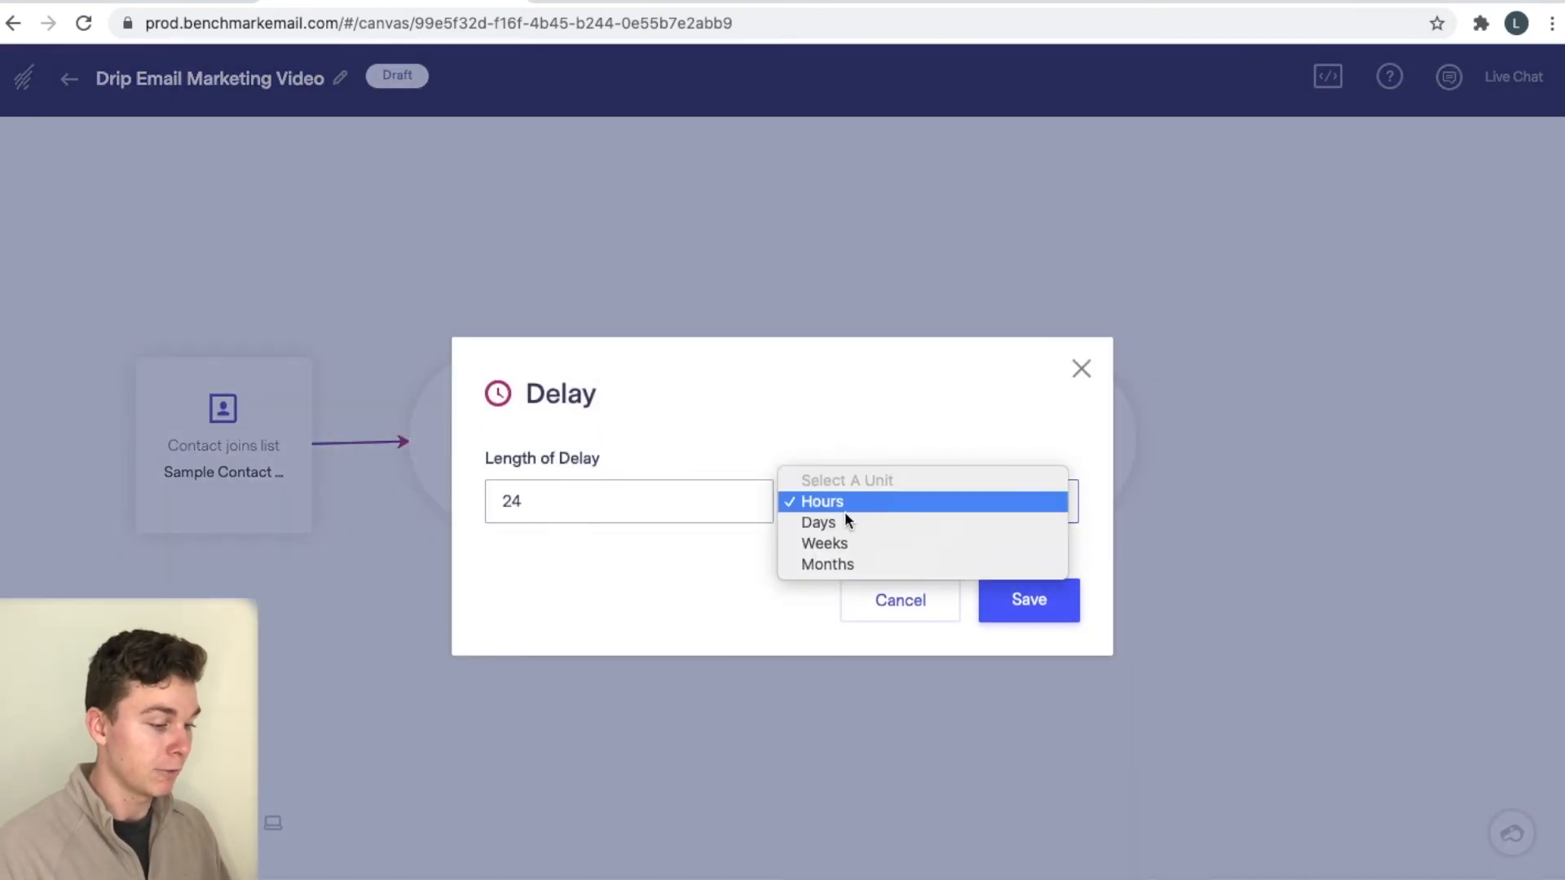
left_click(859, 551)
left_click(707, 514)
type("1")
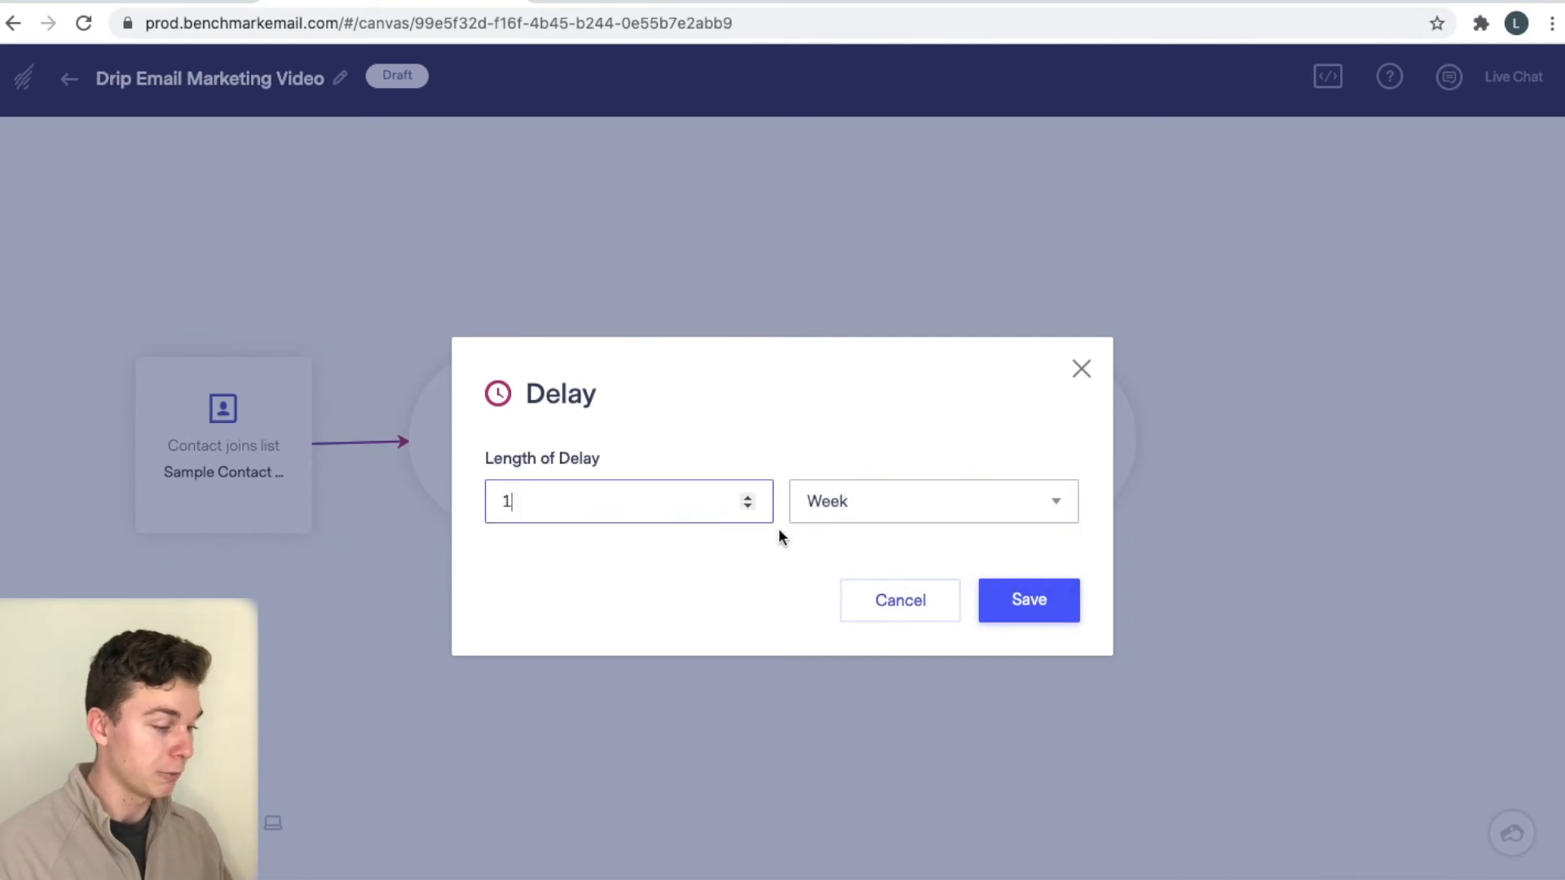
left_click(1026, 597)
- Review the available conditions and add a Website Activity condition after the 1-week delay
left_click_drag(730, 579, 367, 542)
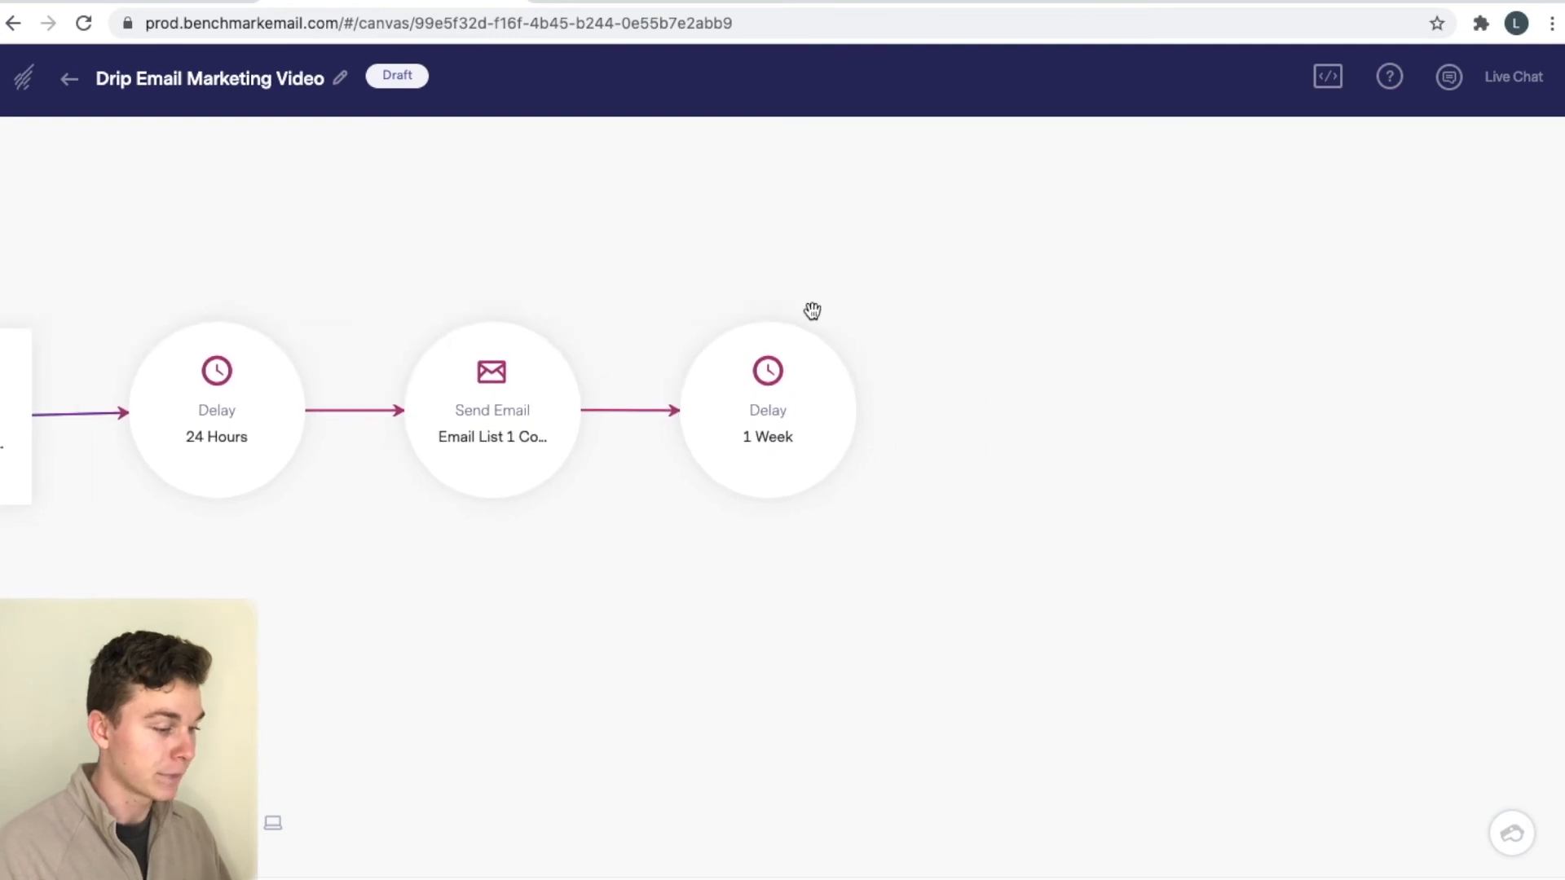
left_click(869, 366)
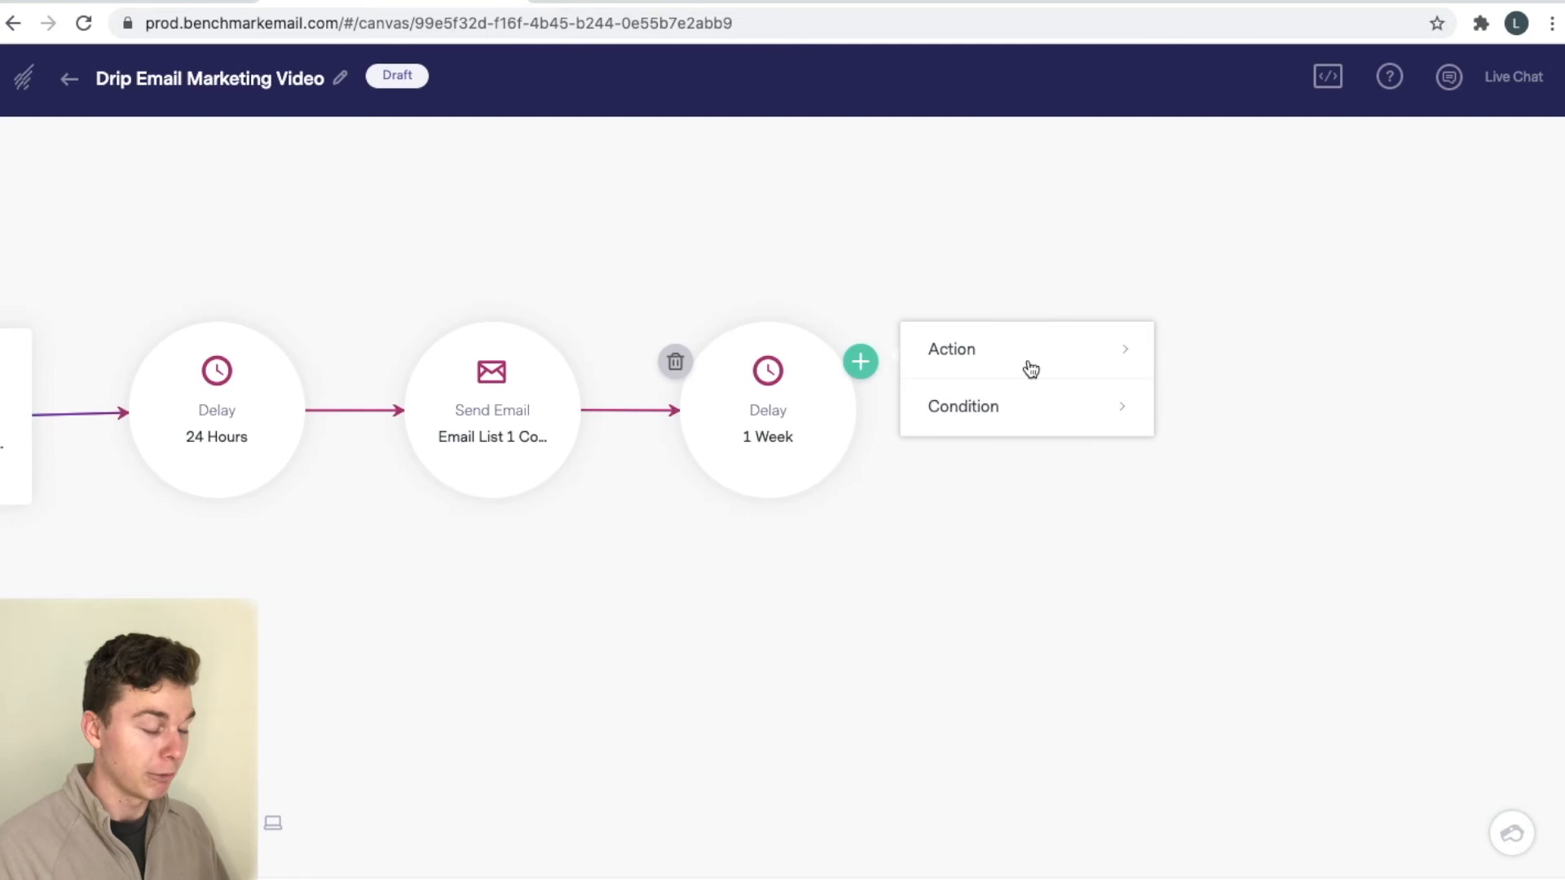
left_click(1005, 403)
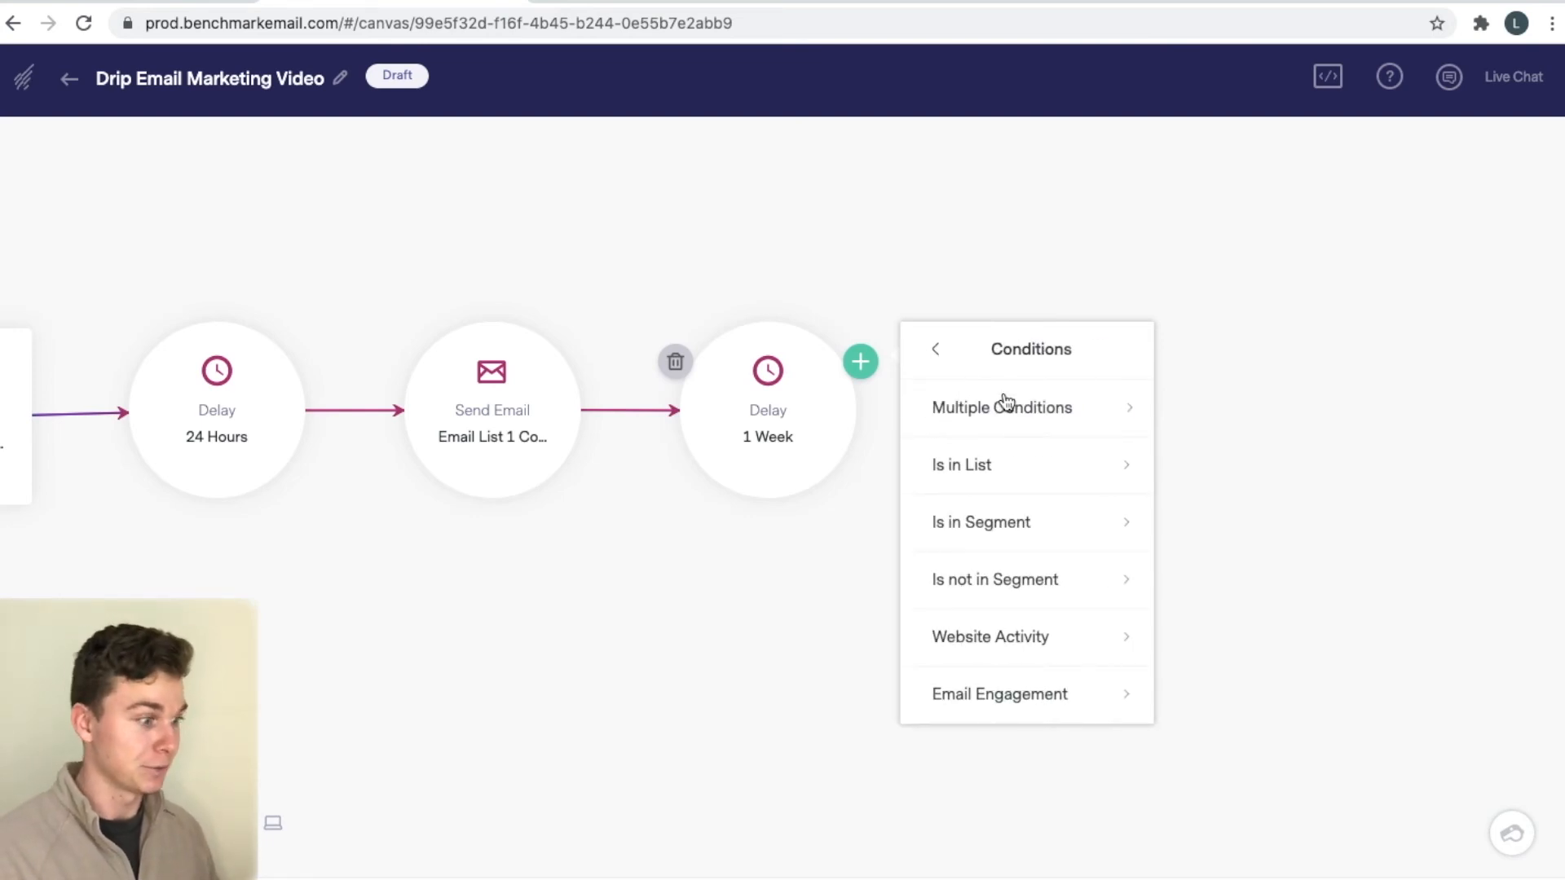
scroll(1018, 451, "down", 3)
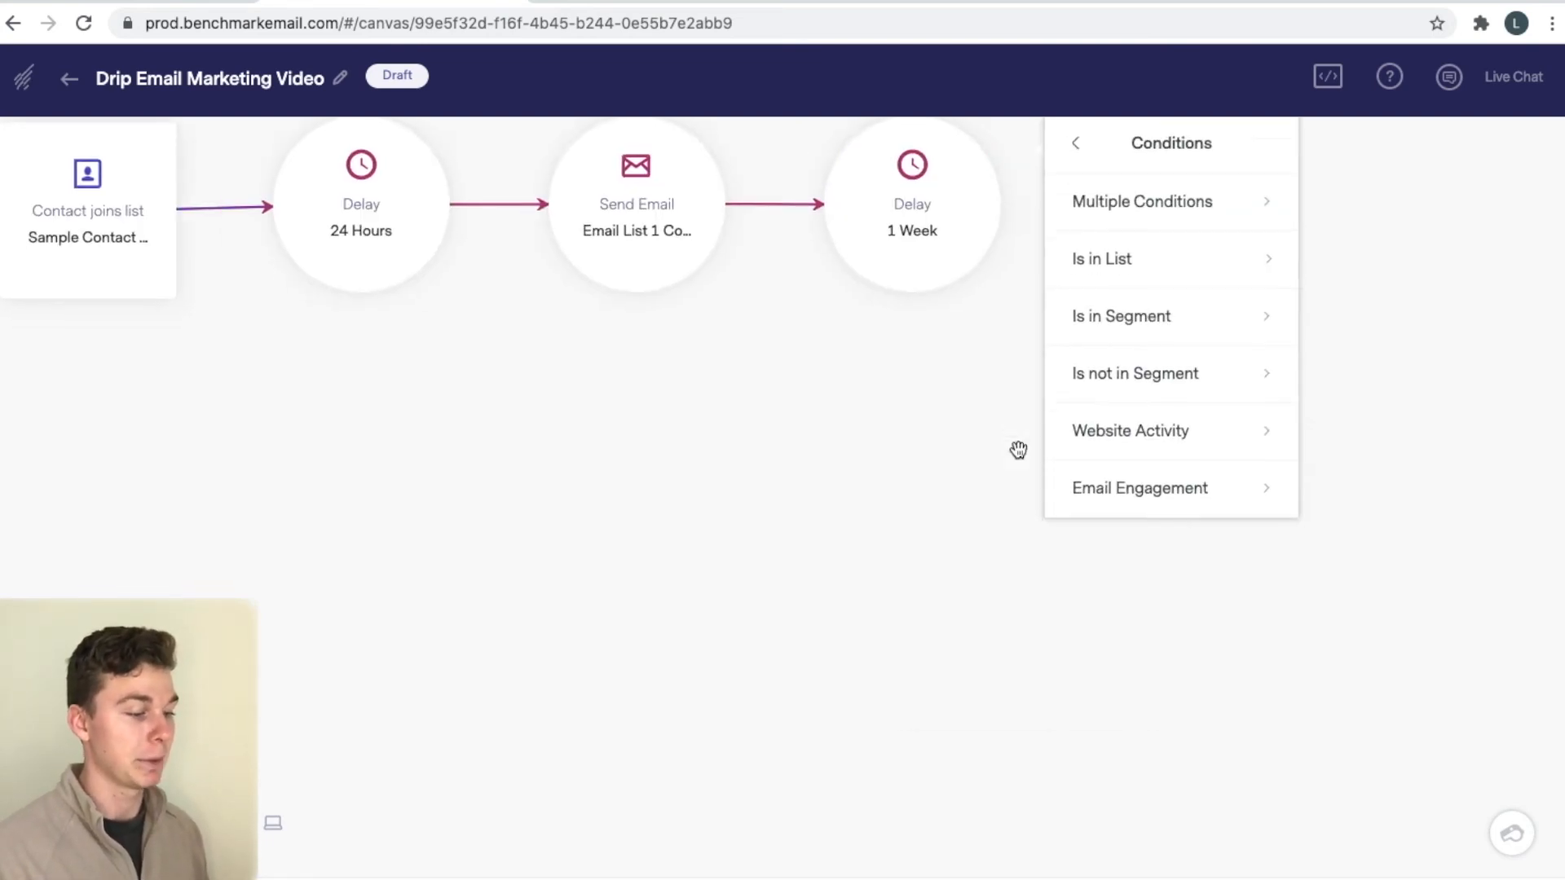
scroll(1018, 451, "up", 3)
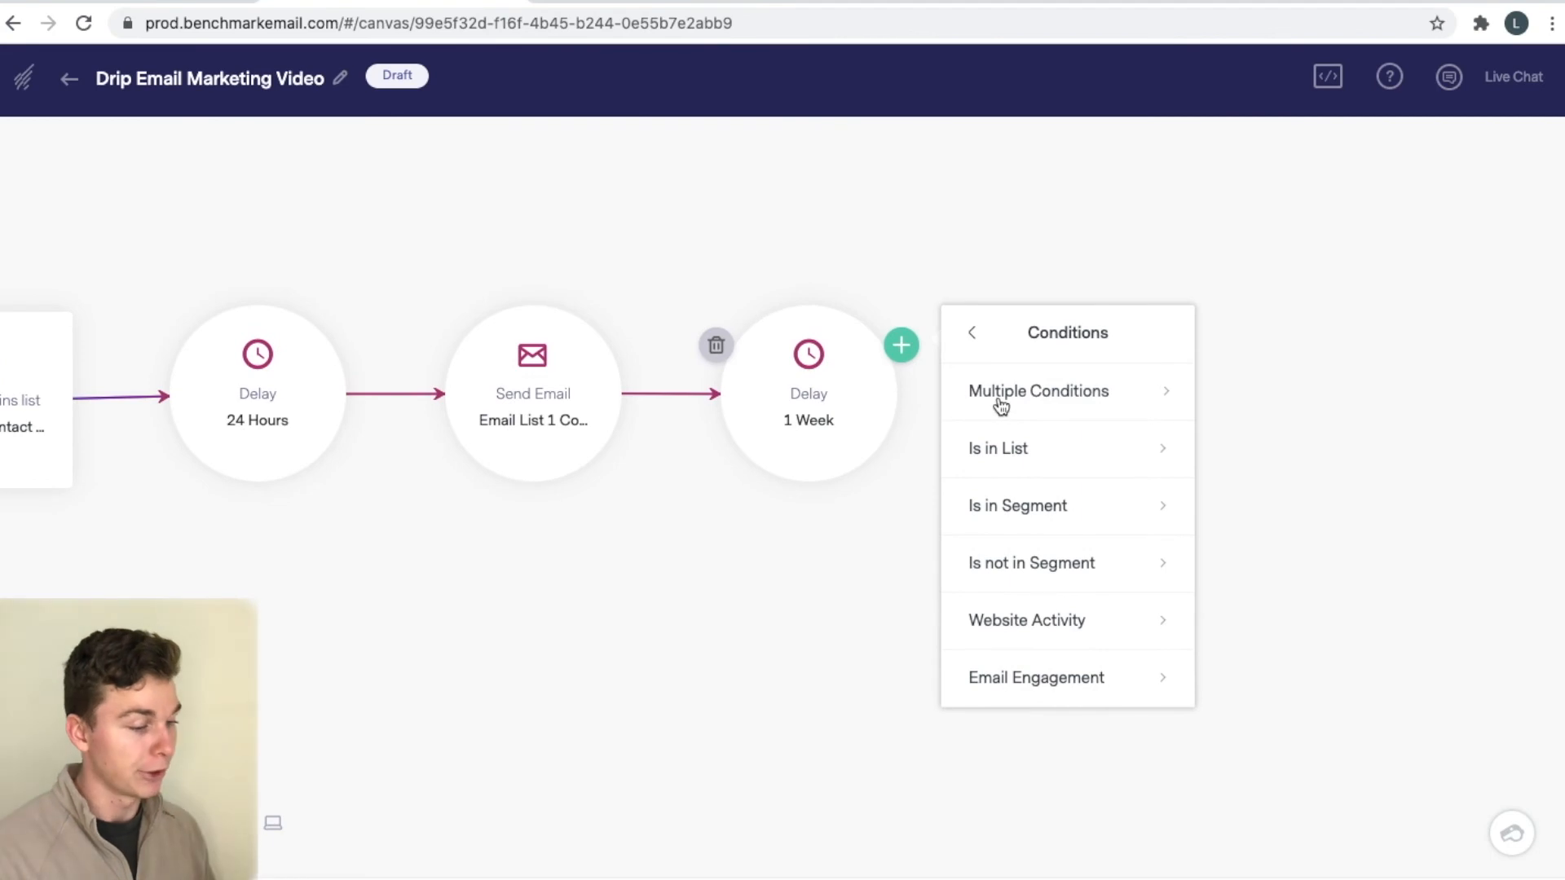
scroll(1075, 524, "down", 2)
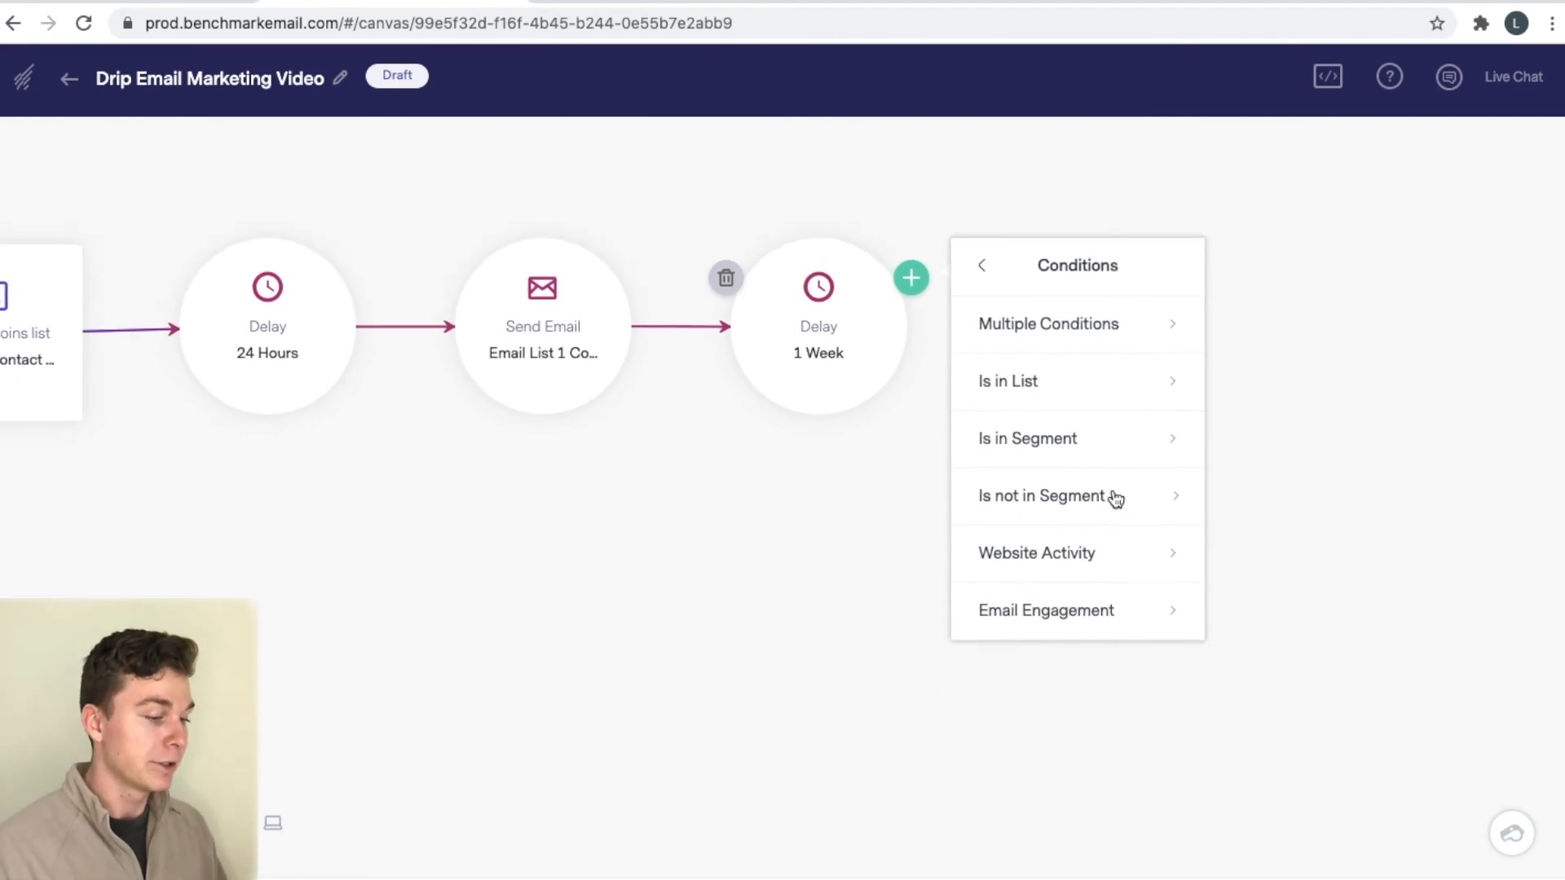
scroll(1117, 473, "up", 2)
left_click(1051, 613)
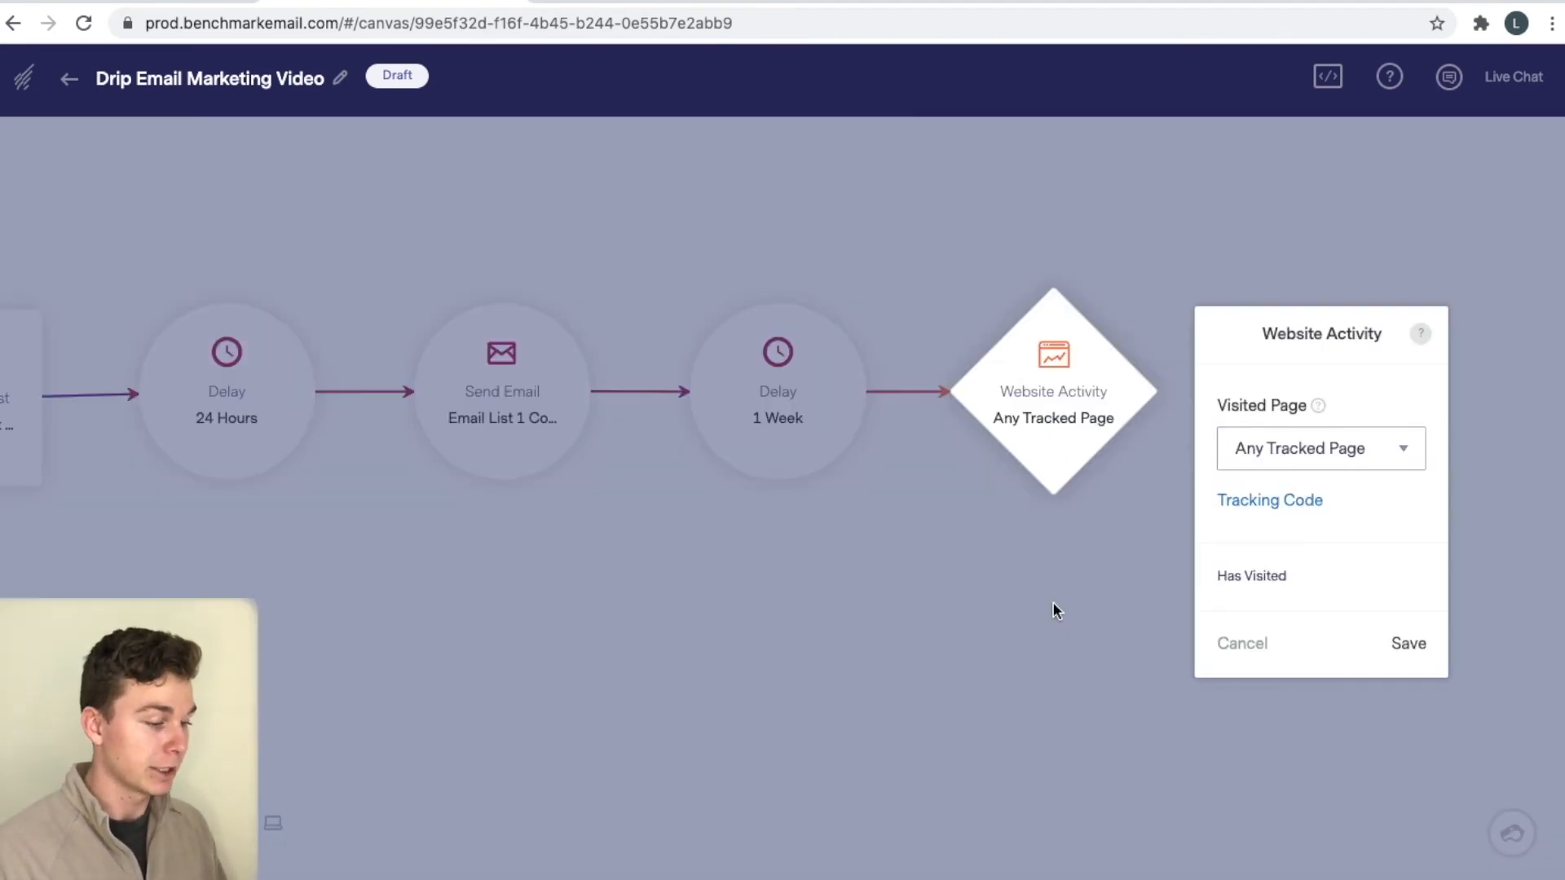
- Explore the Visited Page options of the Website Activity condition, trying URL is and returning to Any Tracked Page
left_click(1319, 451)
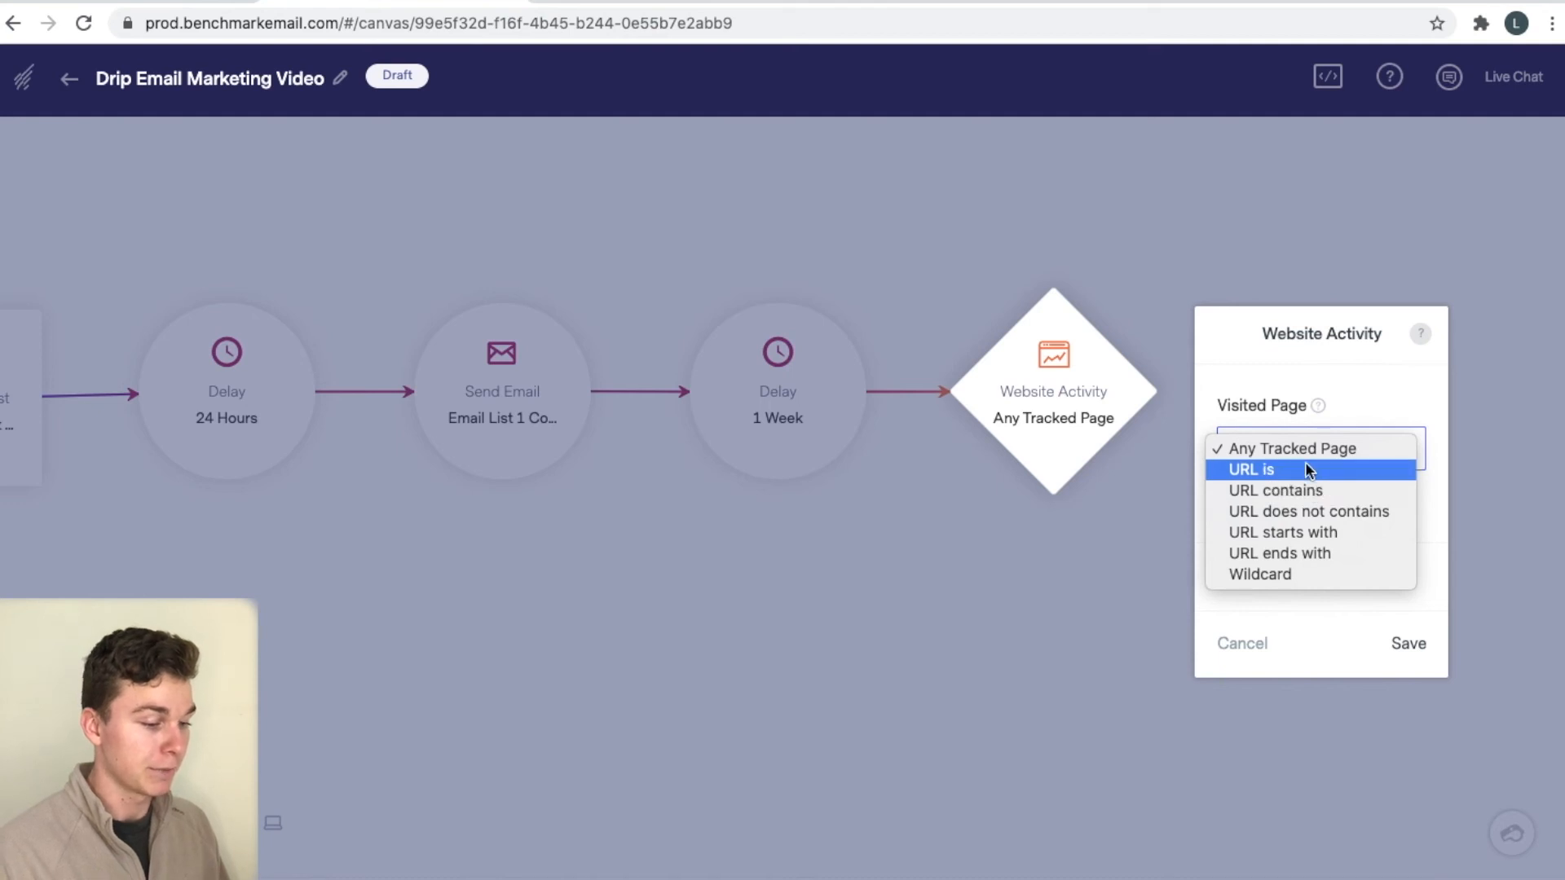
left_click(1305, 469)
left_click(1291, 542)
left_click(1265, 453)
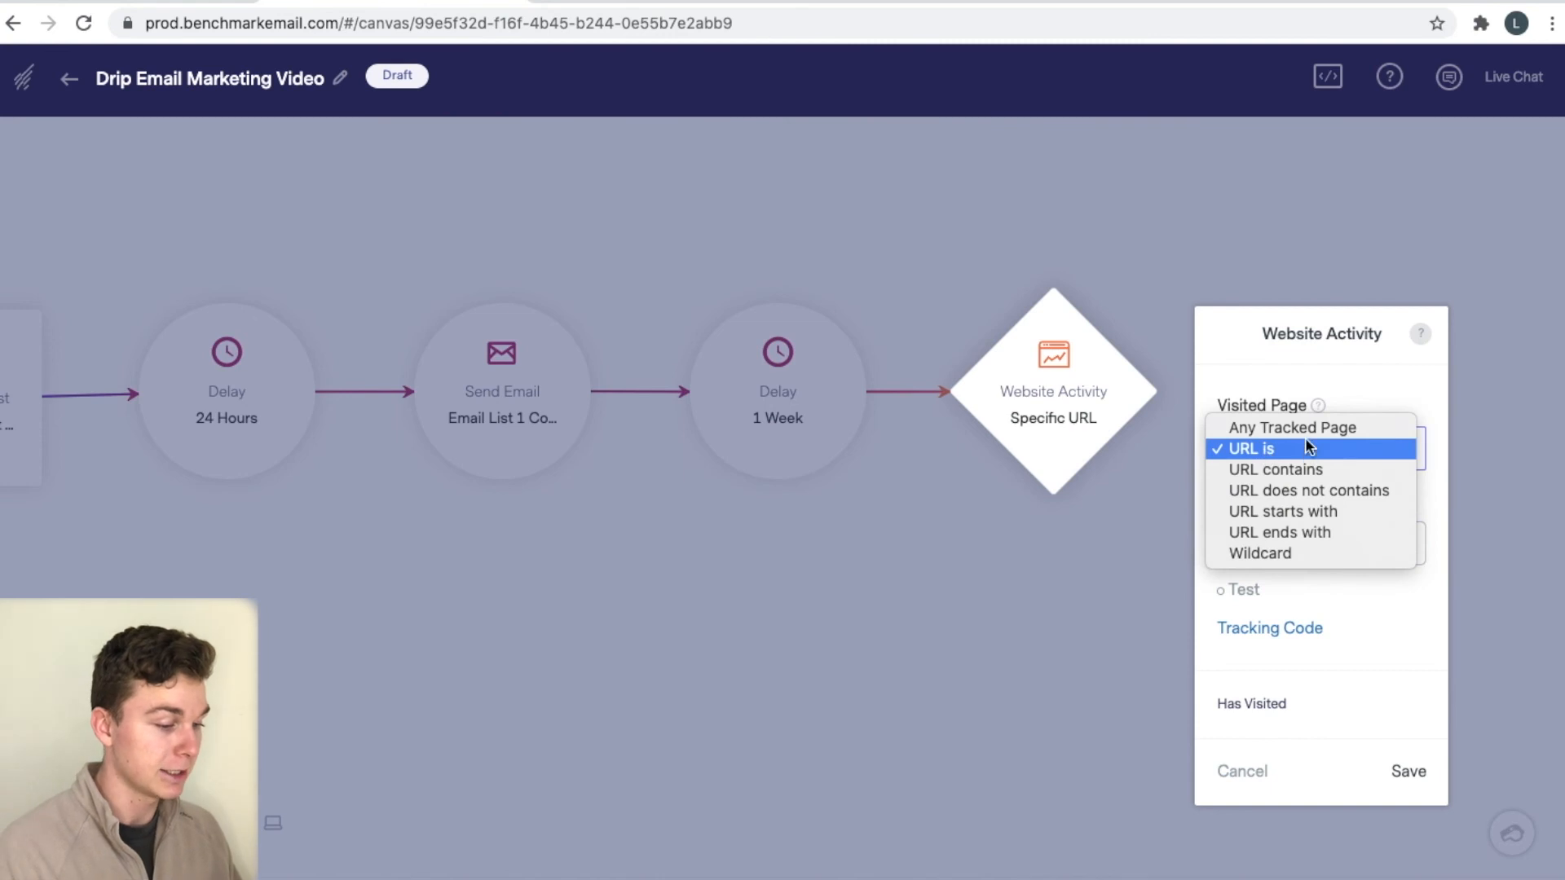
left_click(1307, 431)
left_click(1308, 432)
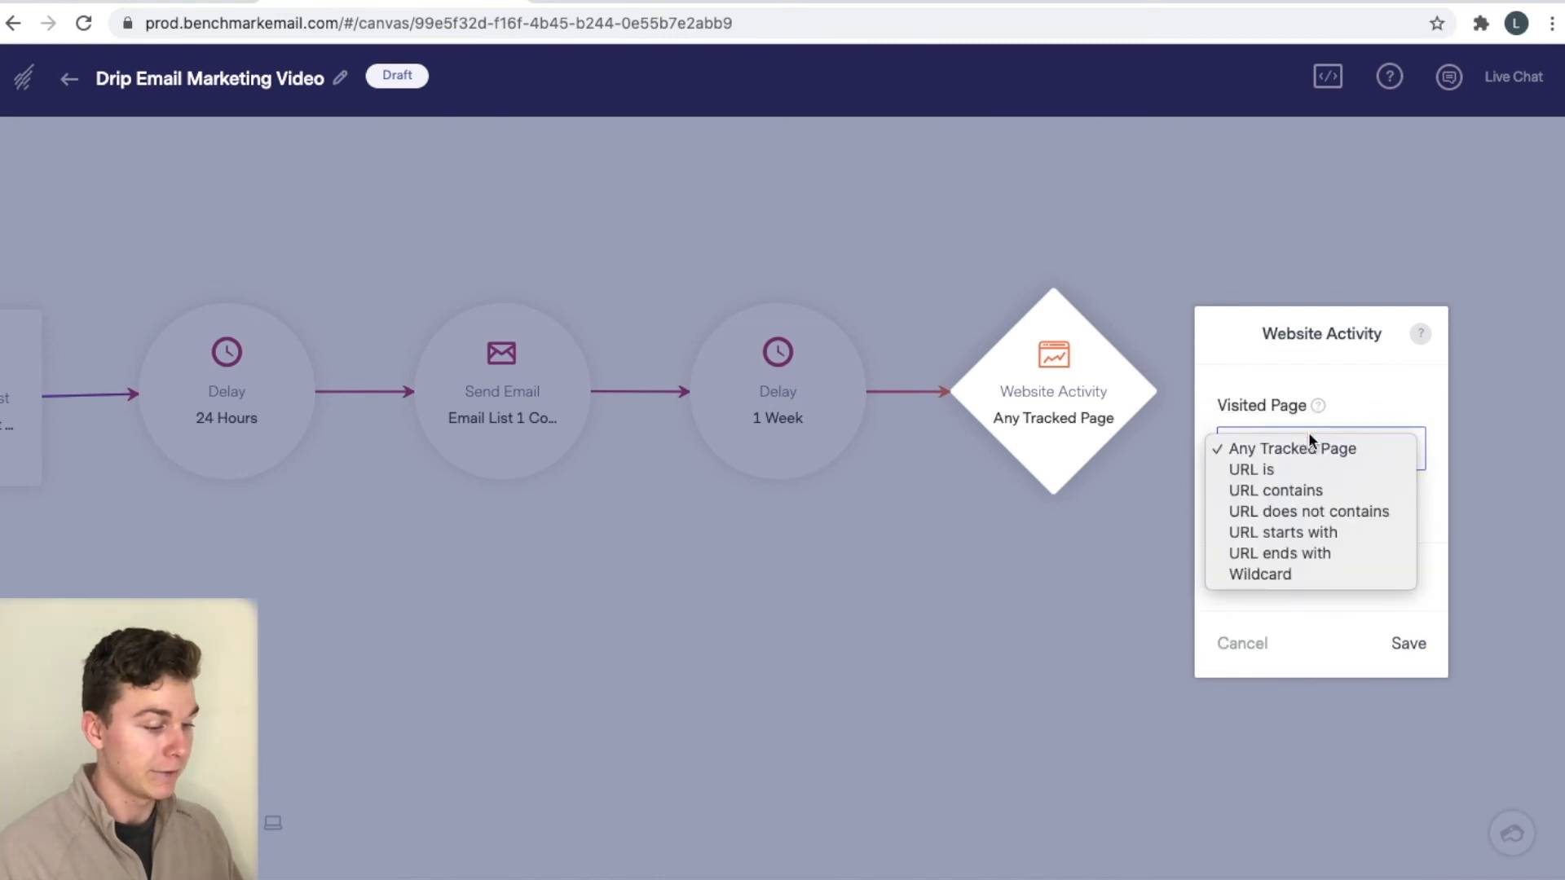
left_click(1302, 449)
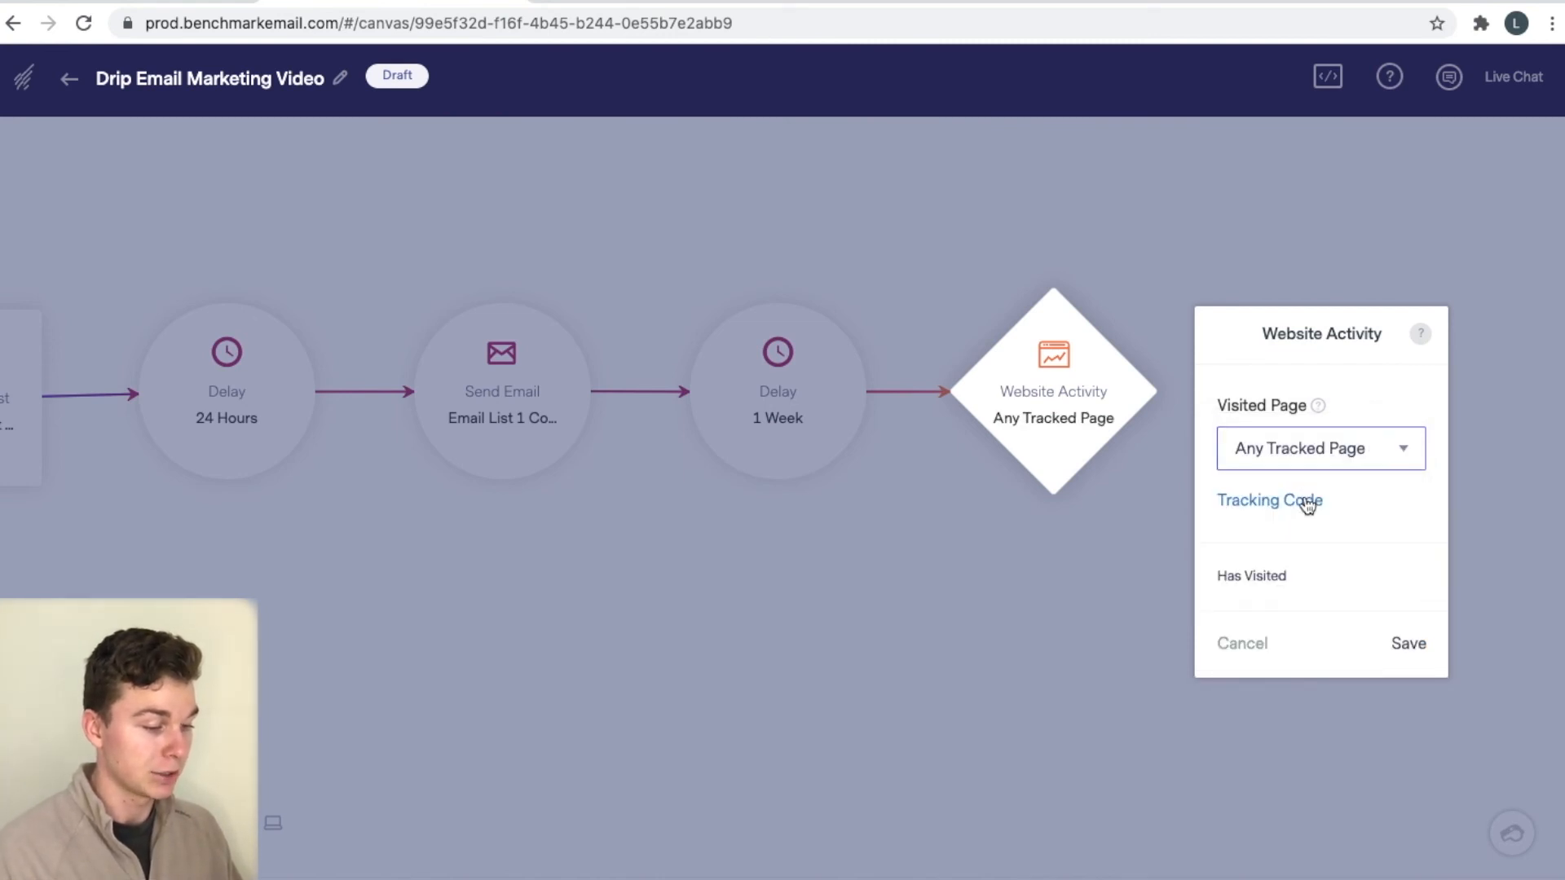
- Review the website tracking code and save the Website Activity condition with Any Tracked Page as the visited page
left_click(1307, 503)
scroll(969, 537, "down", 4)
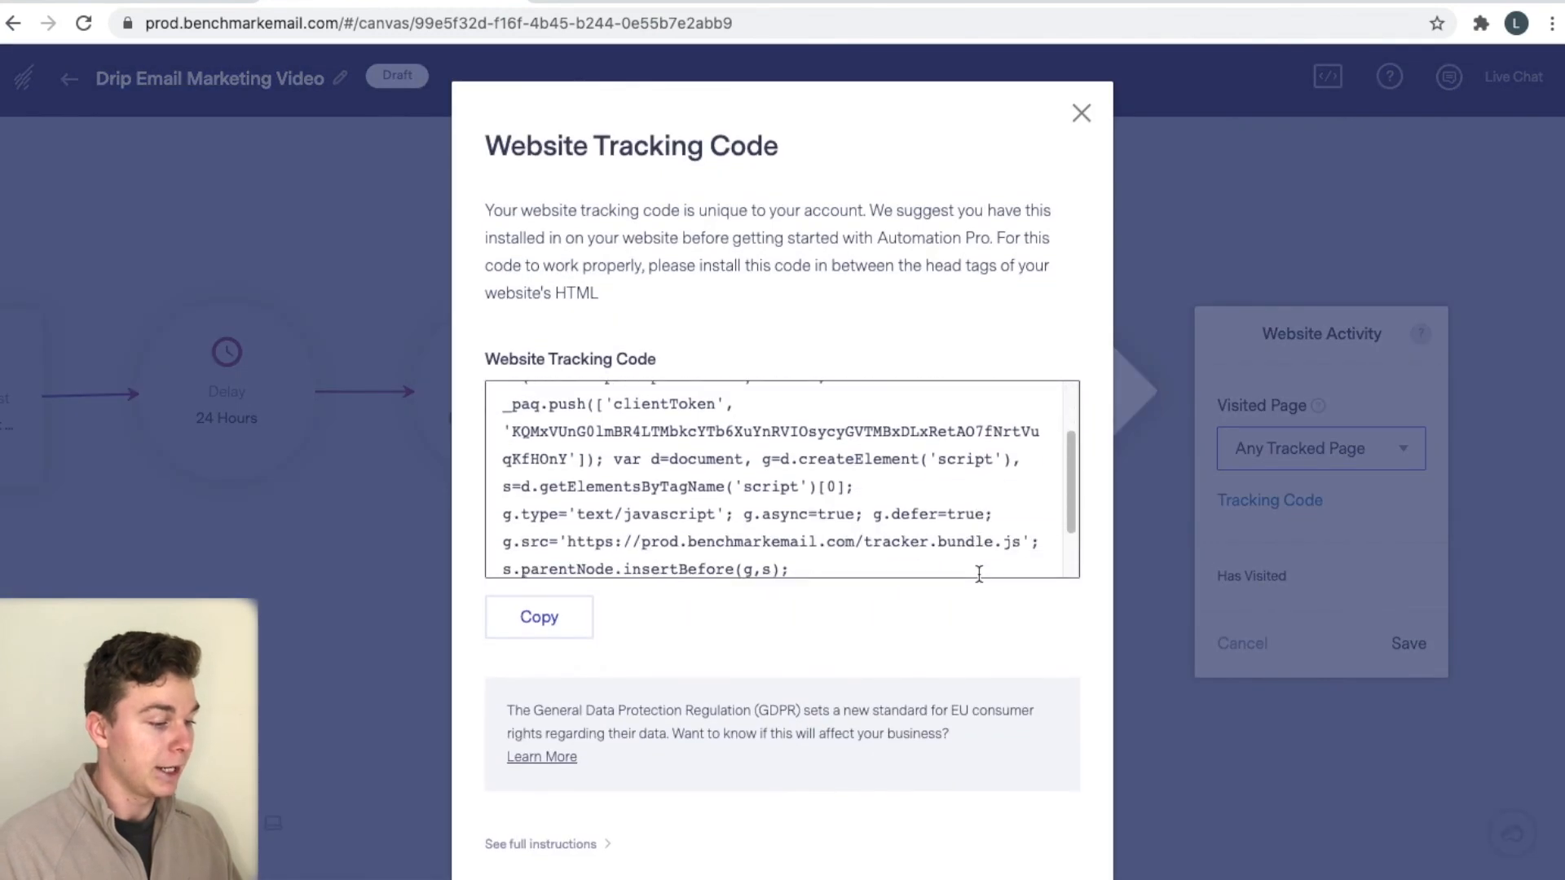
left_click_drag(856, 554, 447, 377)
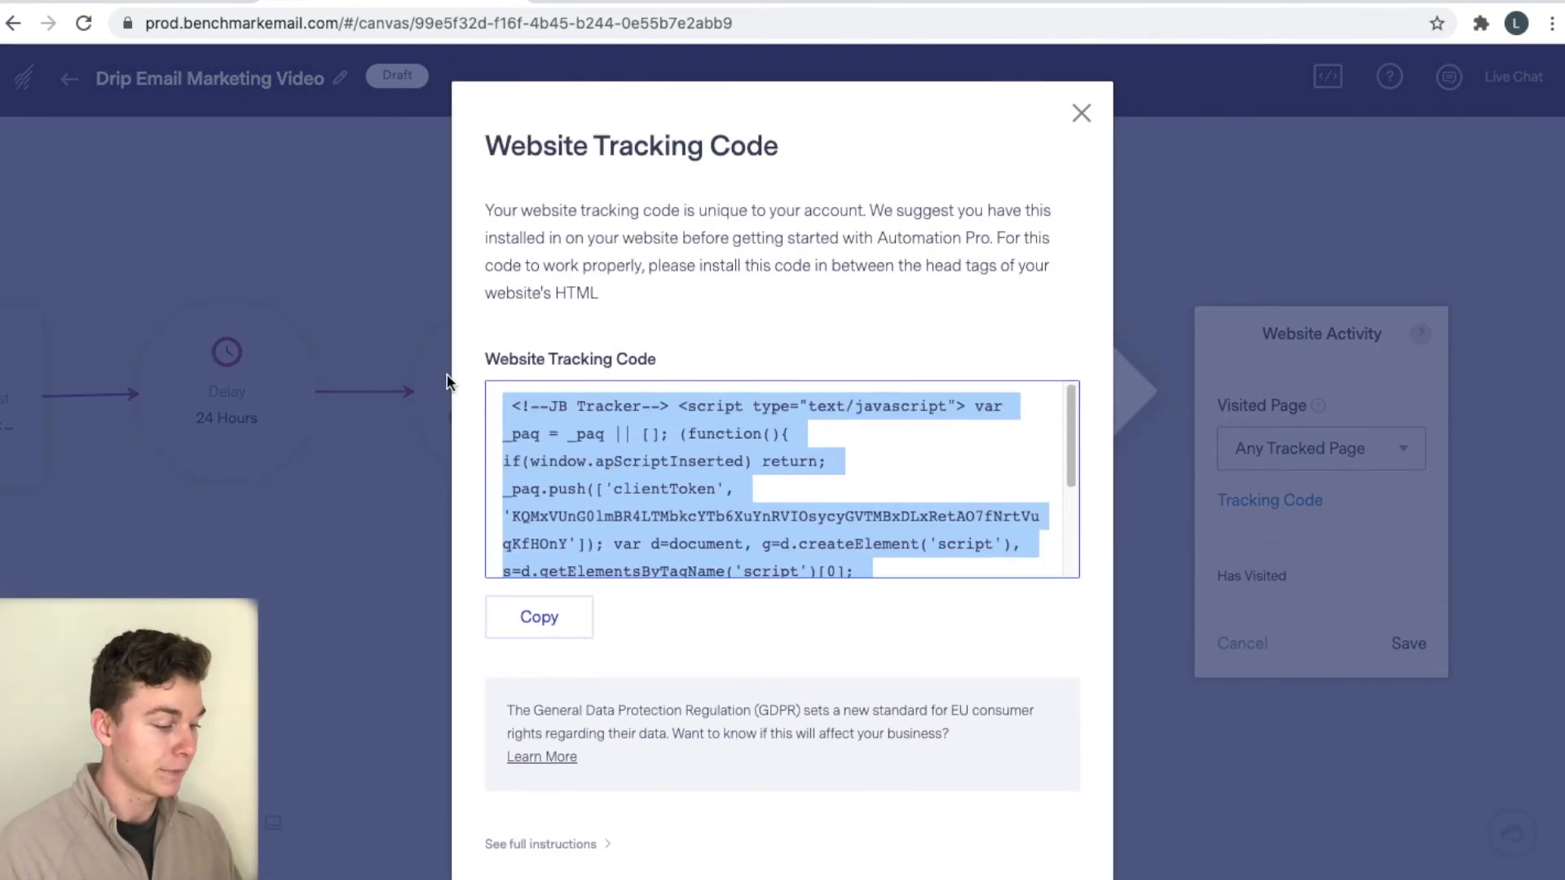
left_click(1083, 112)
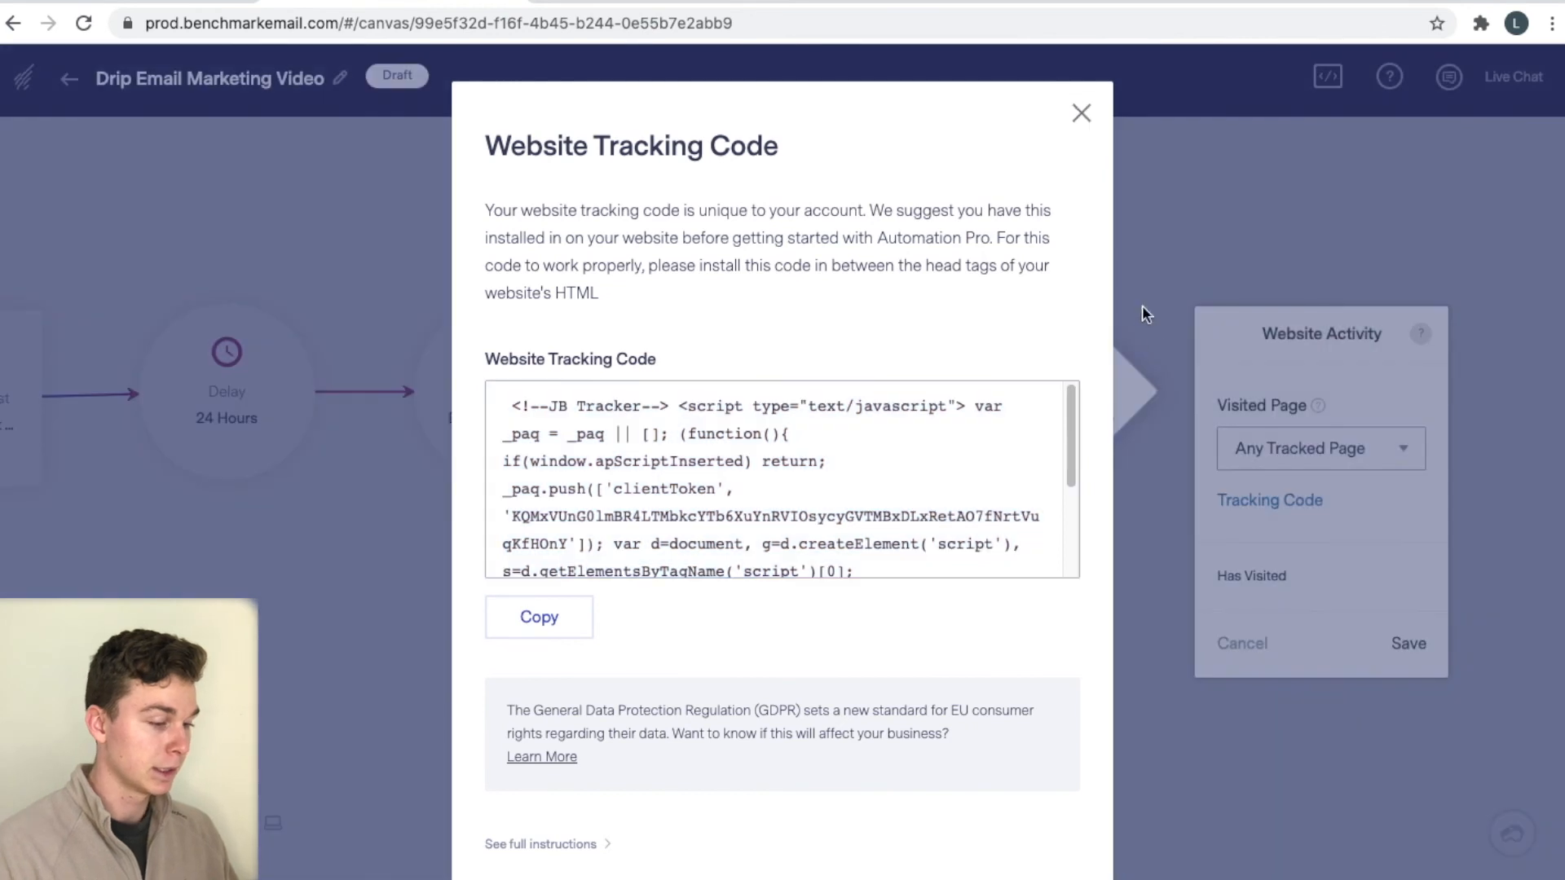
left_click(1081, 114)
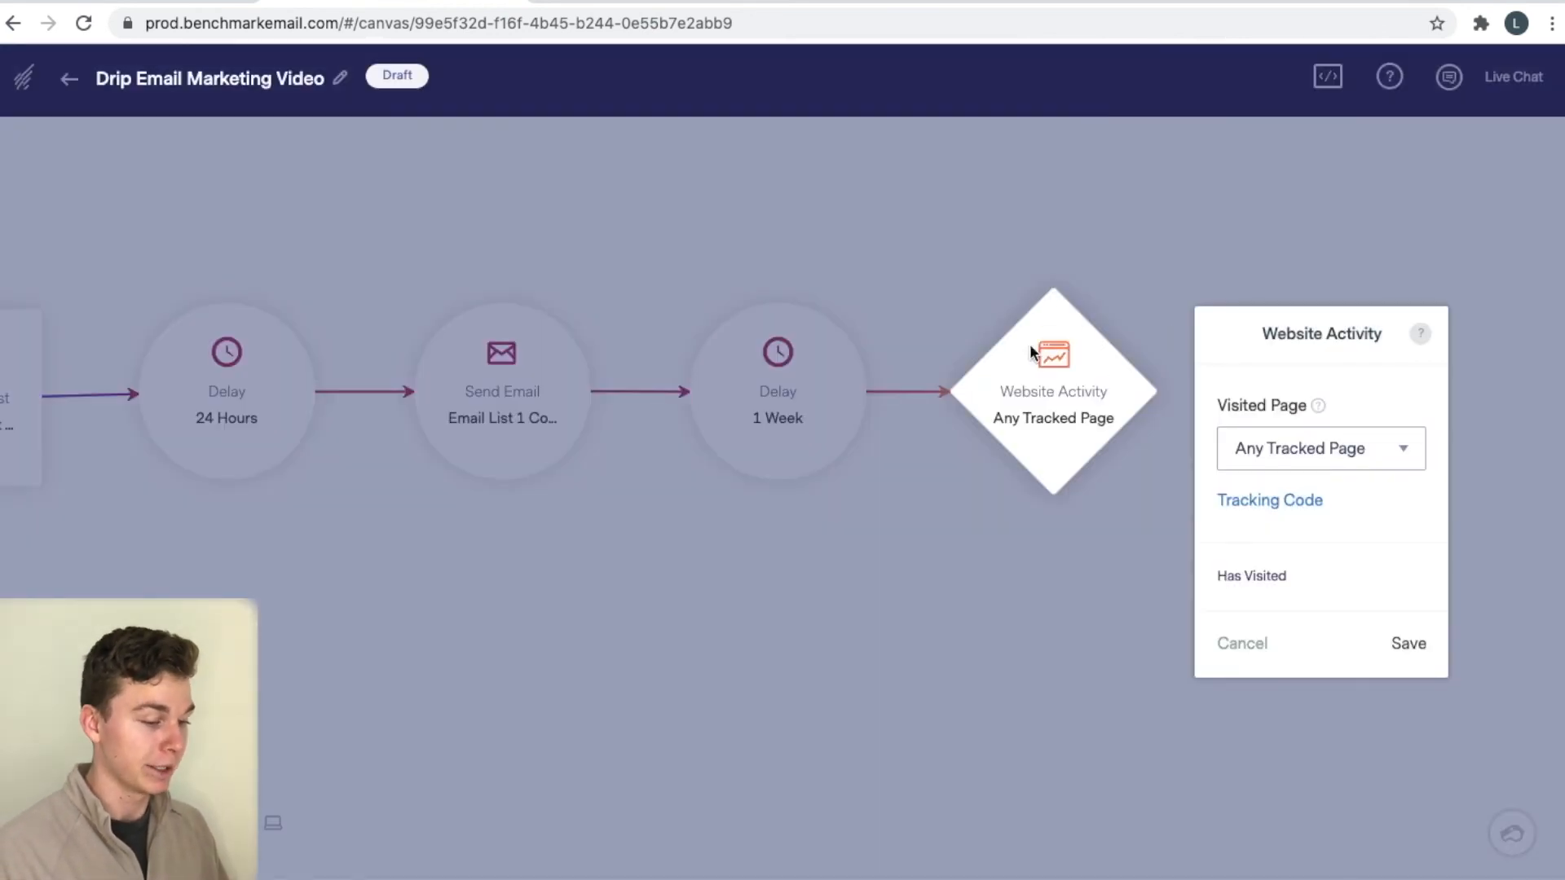
left_click(1416, 640)
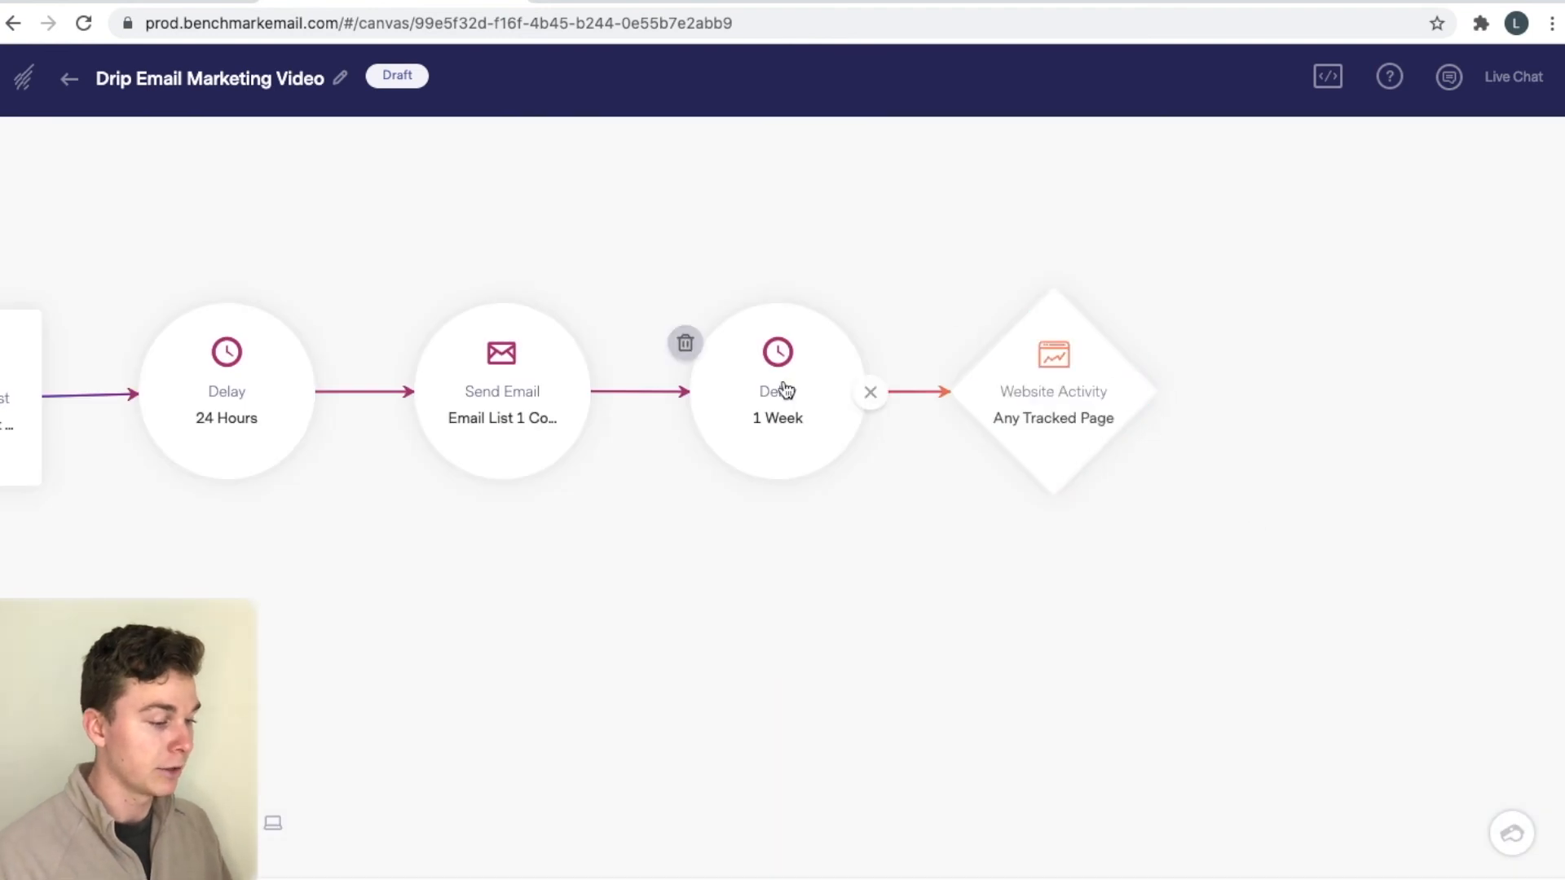
- Add a Send Email action after the Website Activity condition, using a duplicate of Email 2# named Email 2# Copy, and save it
left_click(1149, 344)
left_click(1278, 334)
left_click(1277, 441)
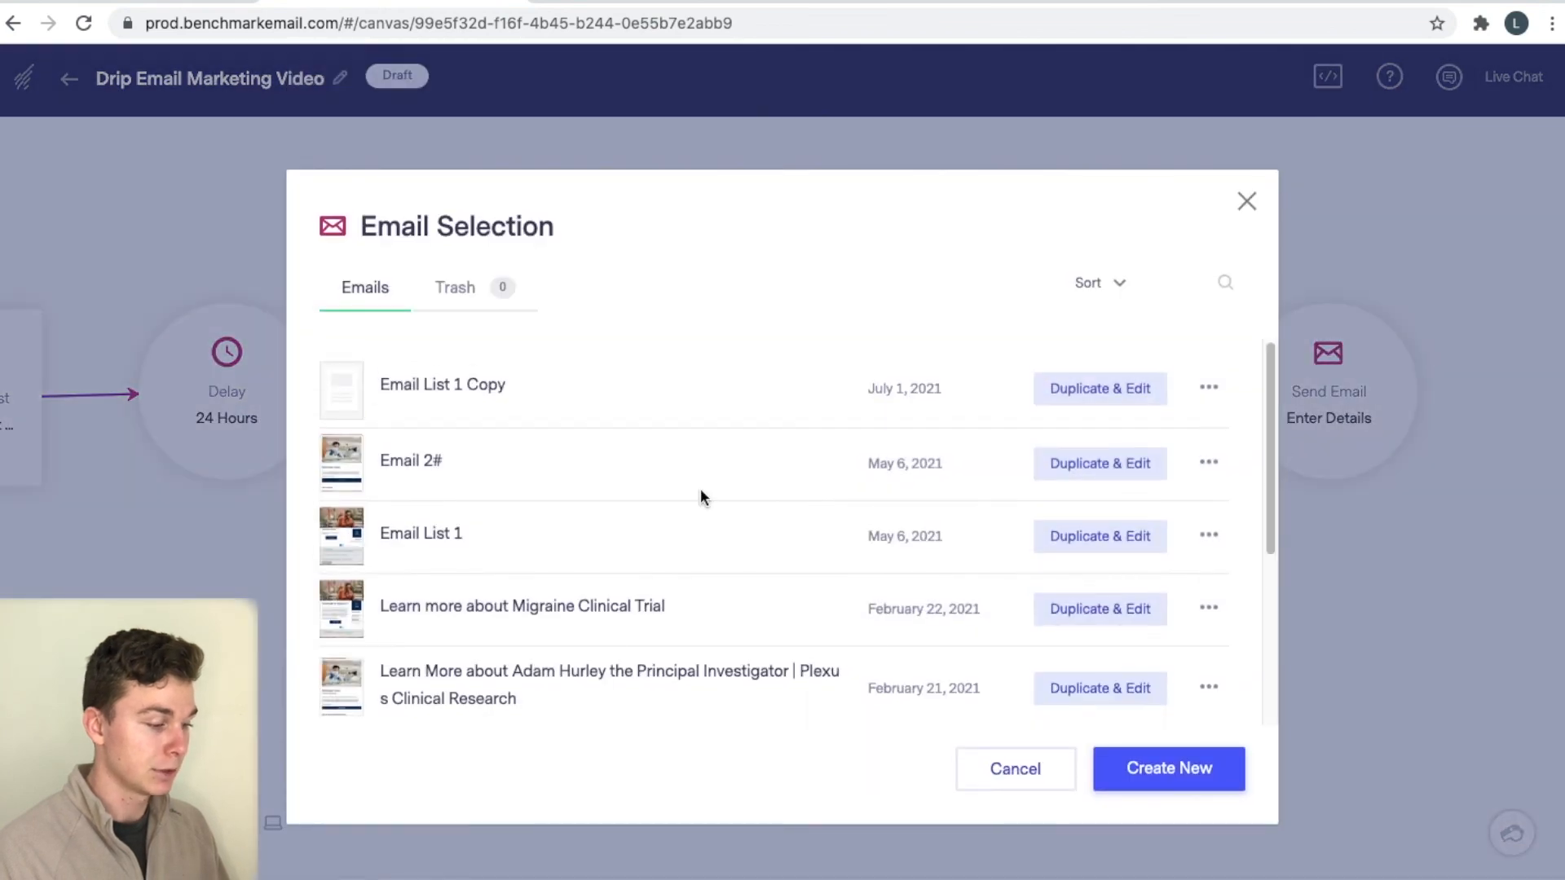
left_click(1117, 457)
left_click(1037, 647)
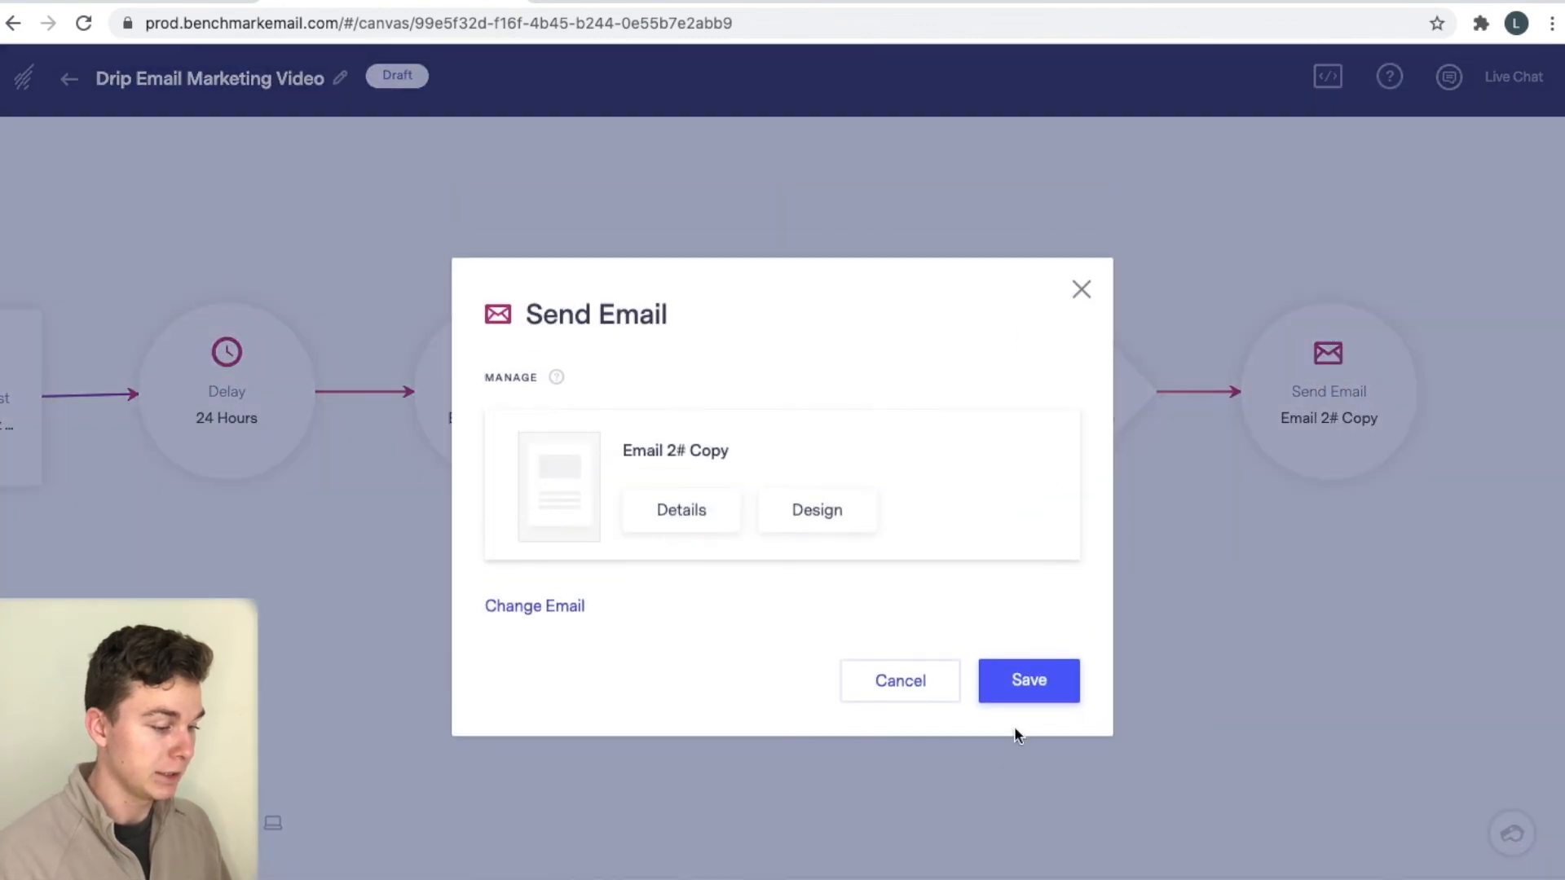
left_click(1027, 681)
- Examine the automation flow from the first email through the 1-week delay and Website Activity condition to the last delay
left_click_drag(1079, 538, 667, 551)
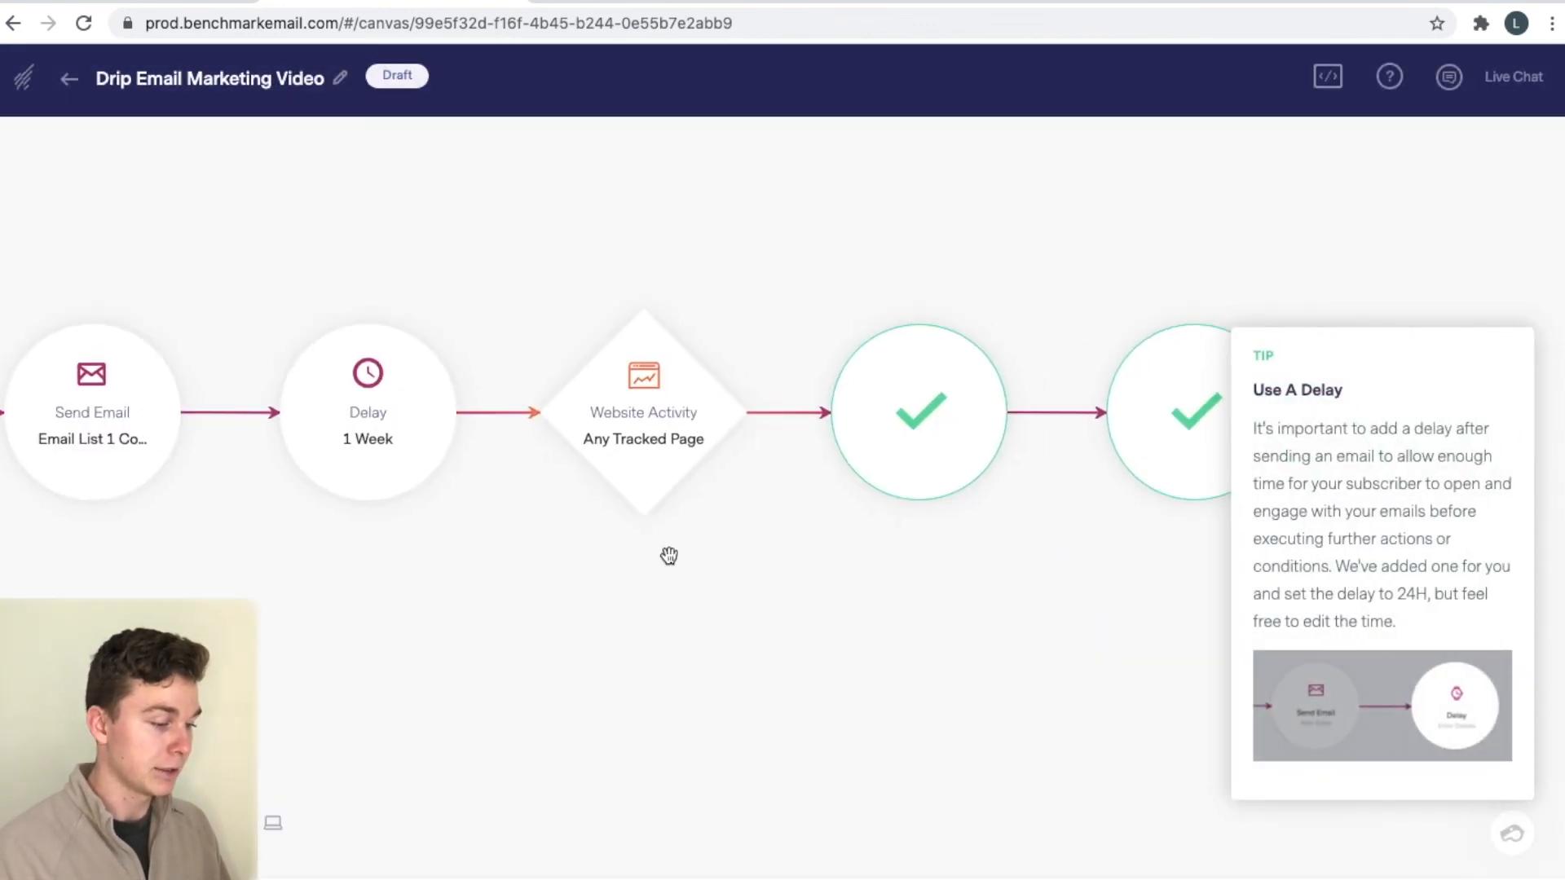
mouse_move(374, 448)
mouse_move(642, 443)
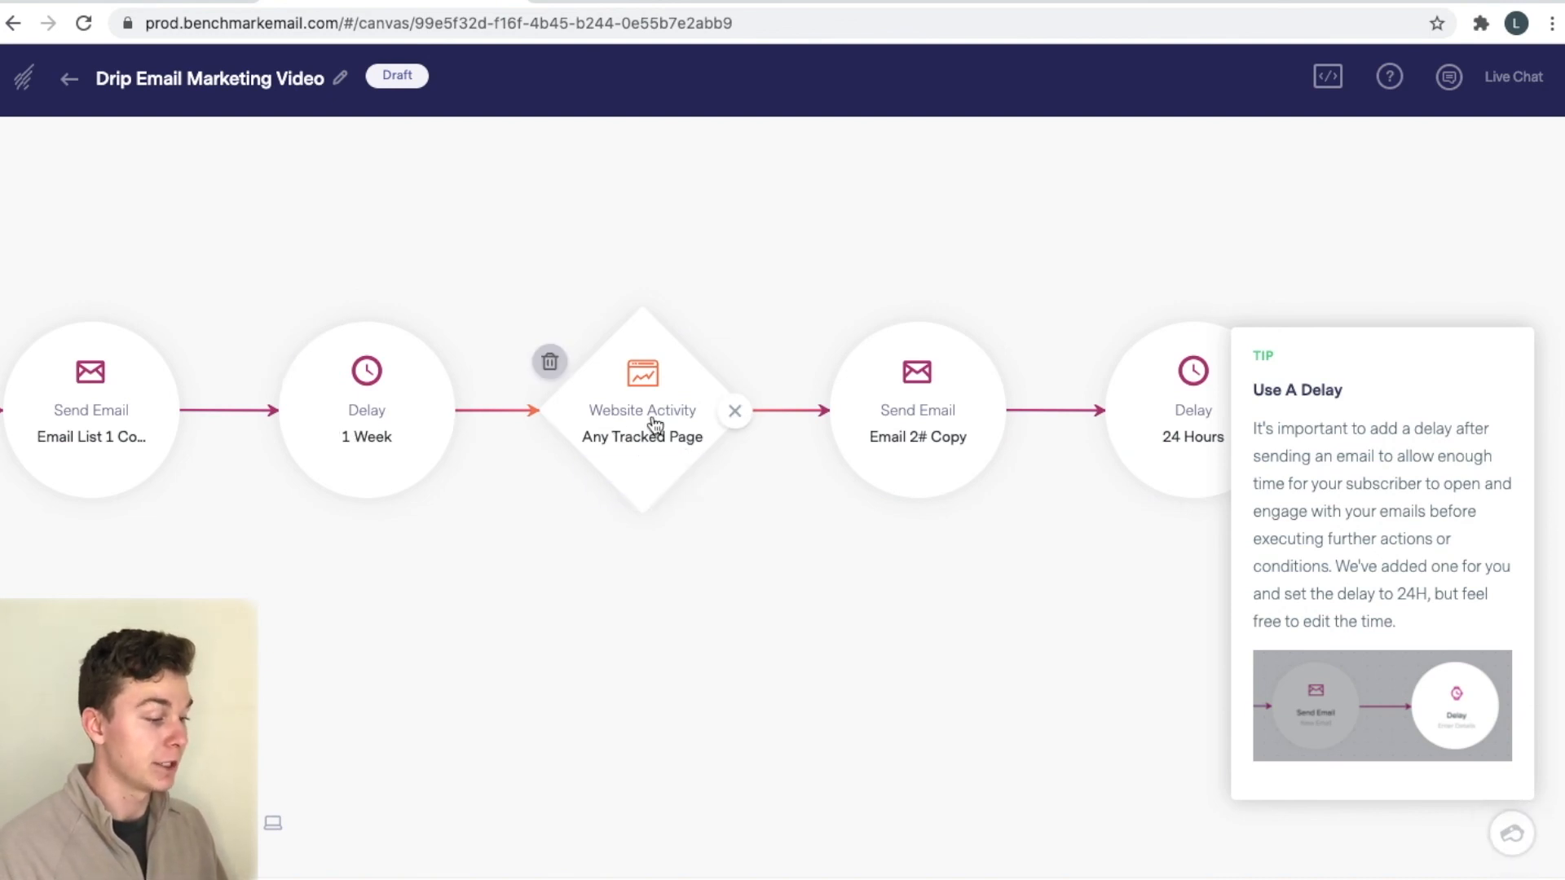
left_click_drag(1006, 472, 772, 471)
left_click_drag(768, 576, 908, 695)
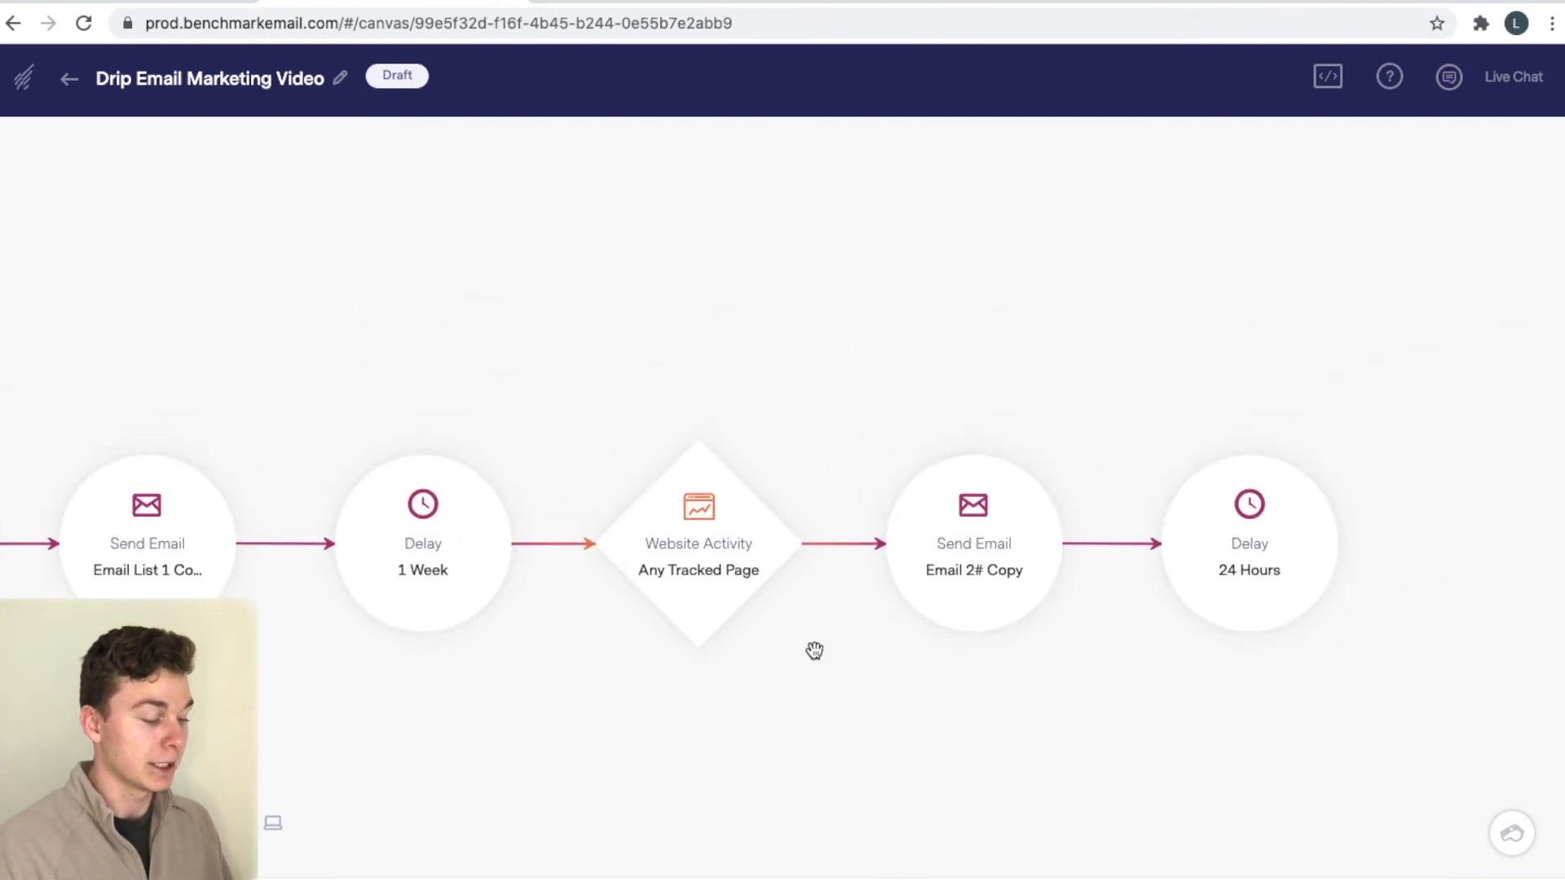
left_click_drag(813, 652, 975, 653)
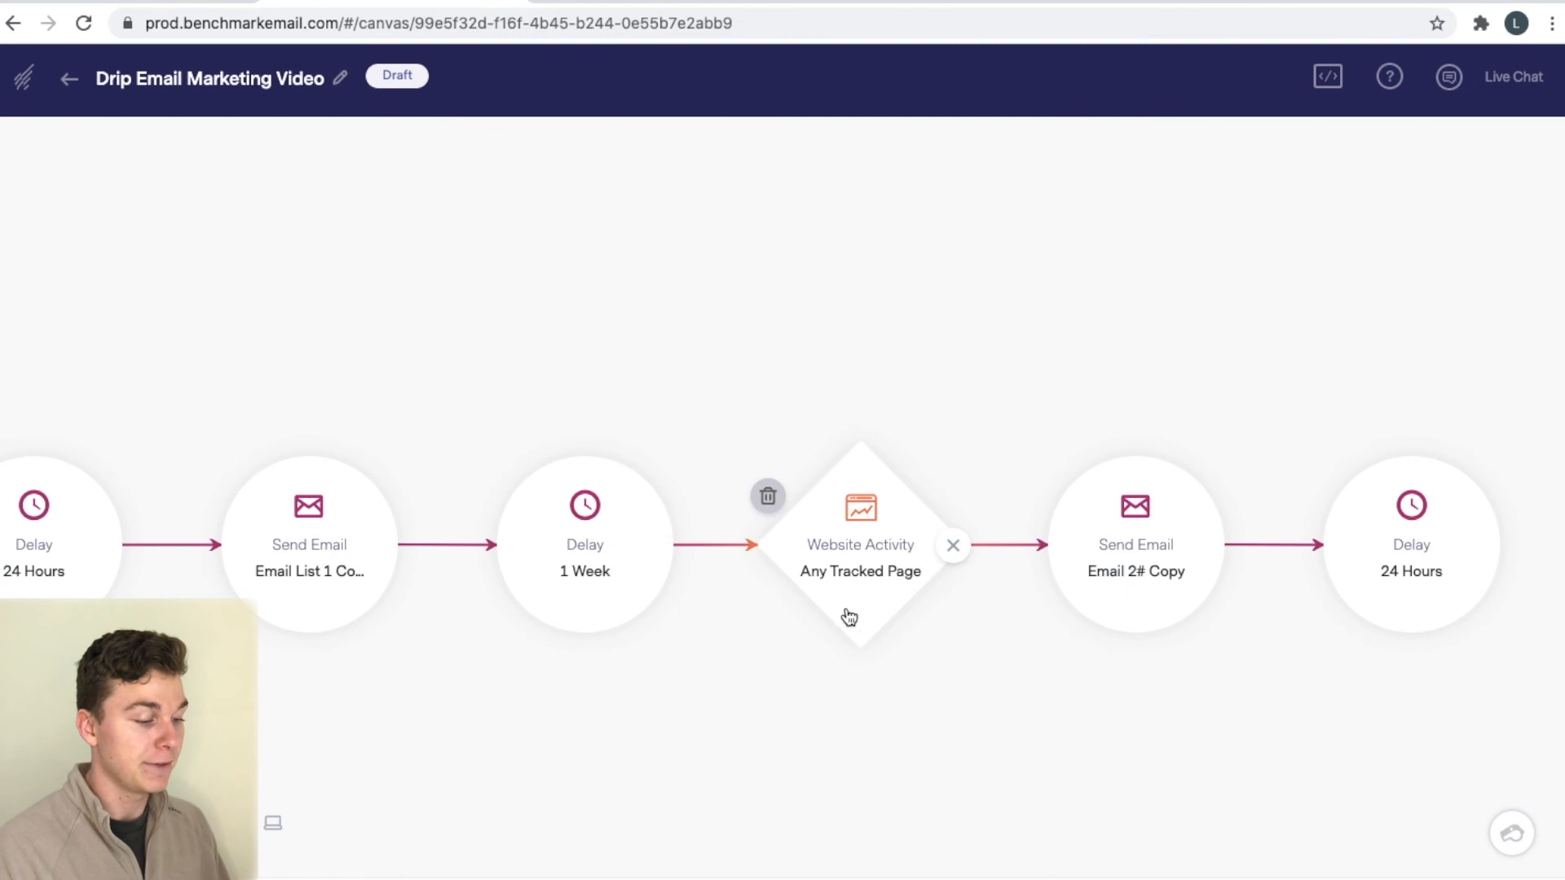
left_click_drag(827, 727, 860, 711)
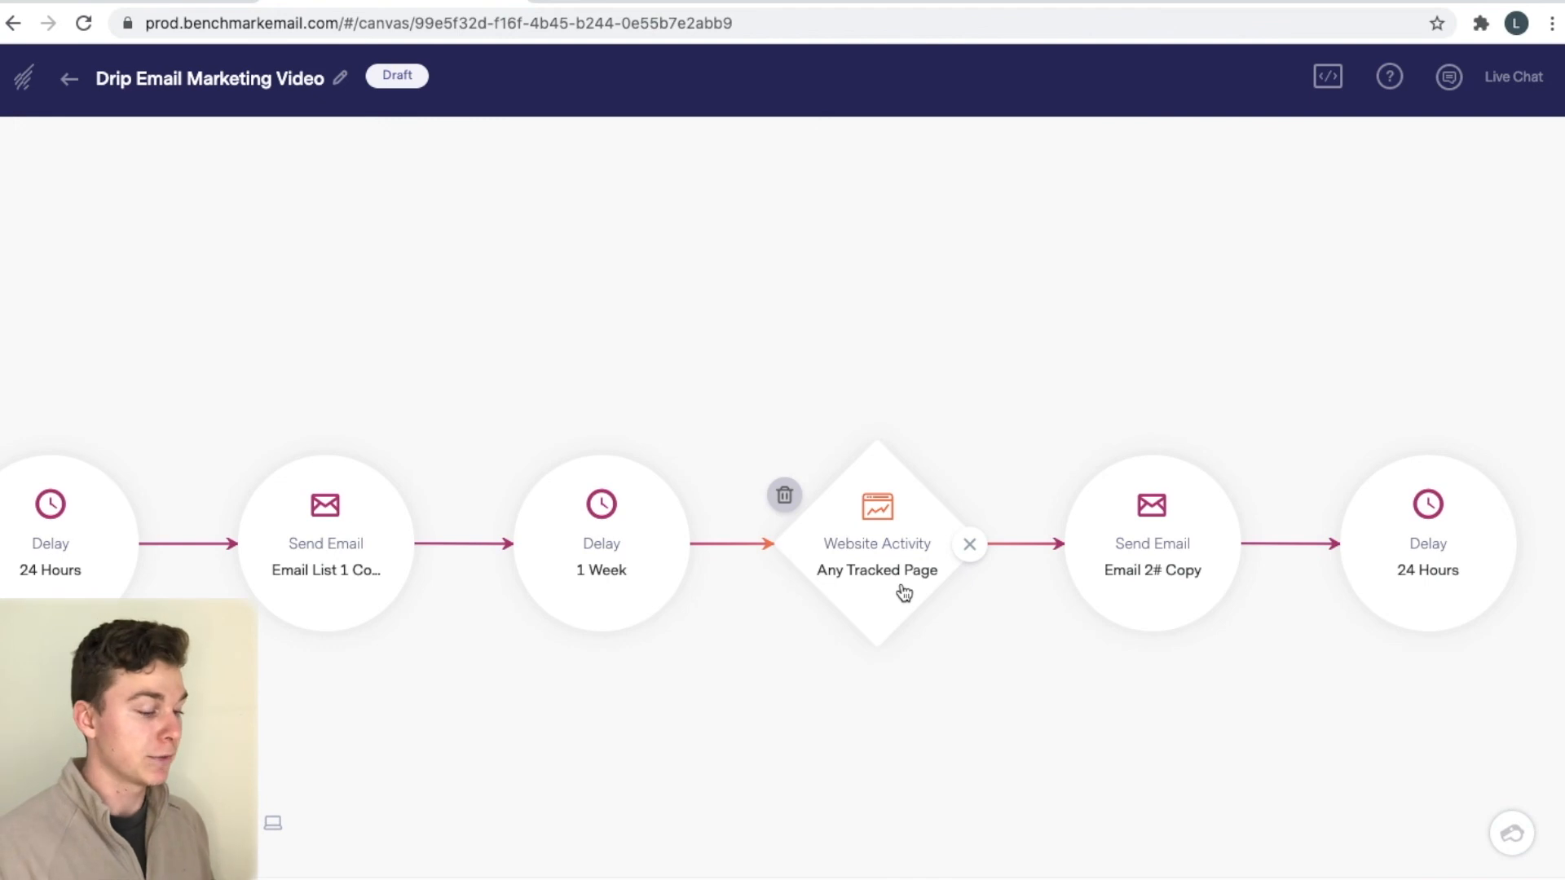
left_click_drag(1041, 644, 841, 643)
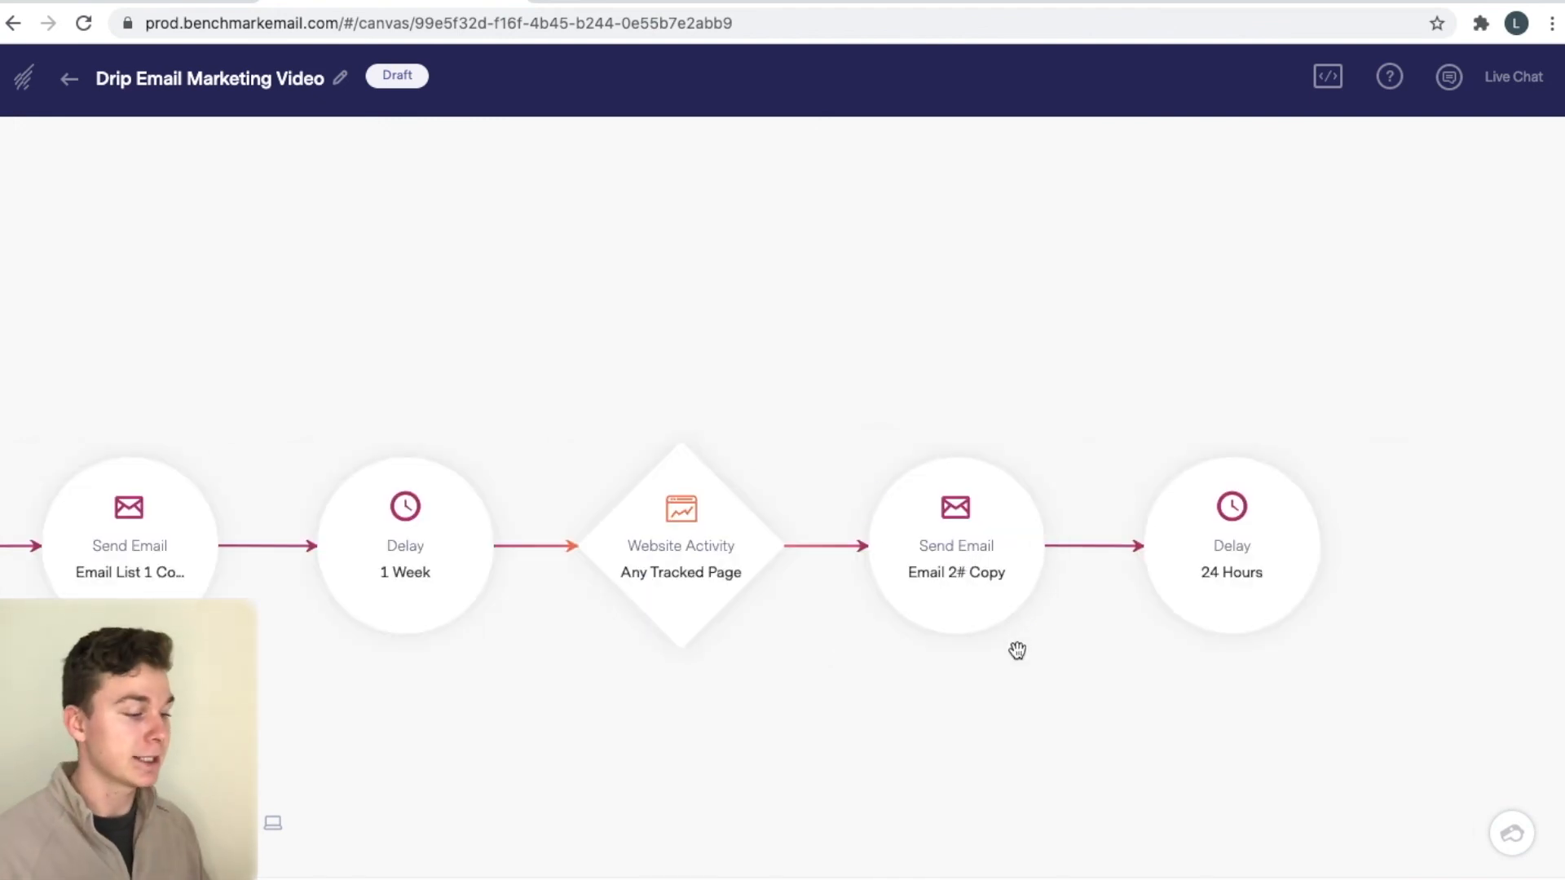
left_click_drag(1038, 657, 915, 639)
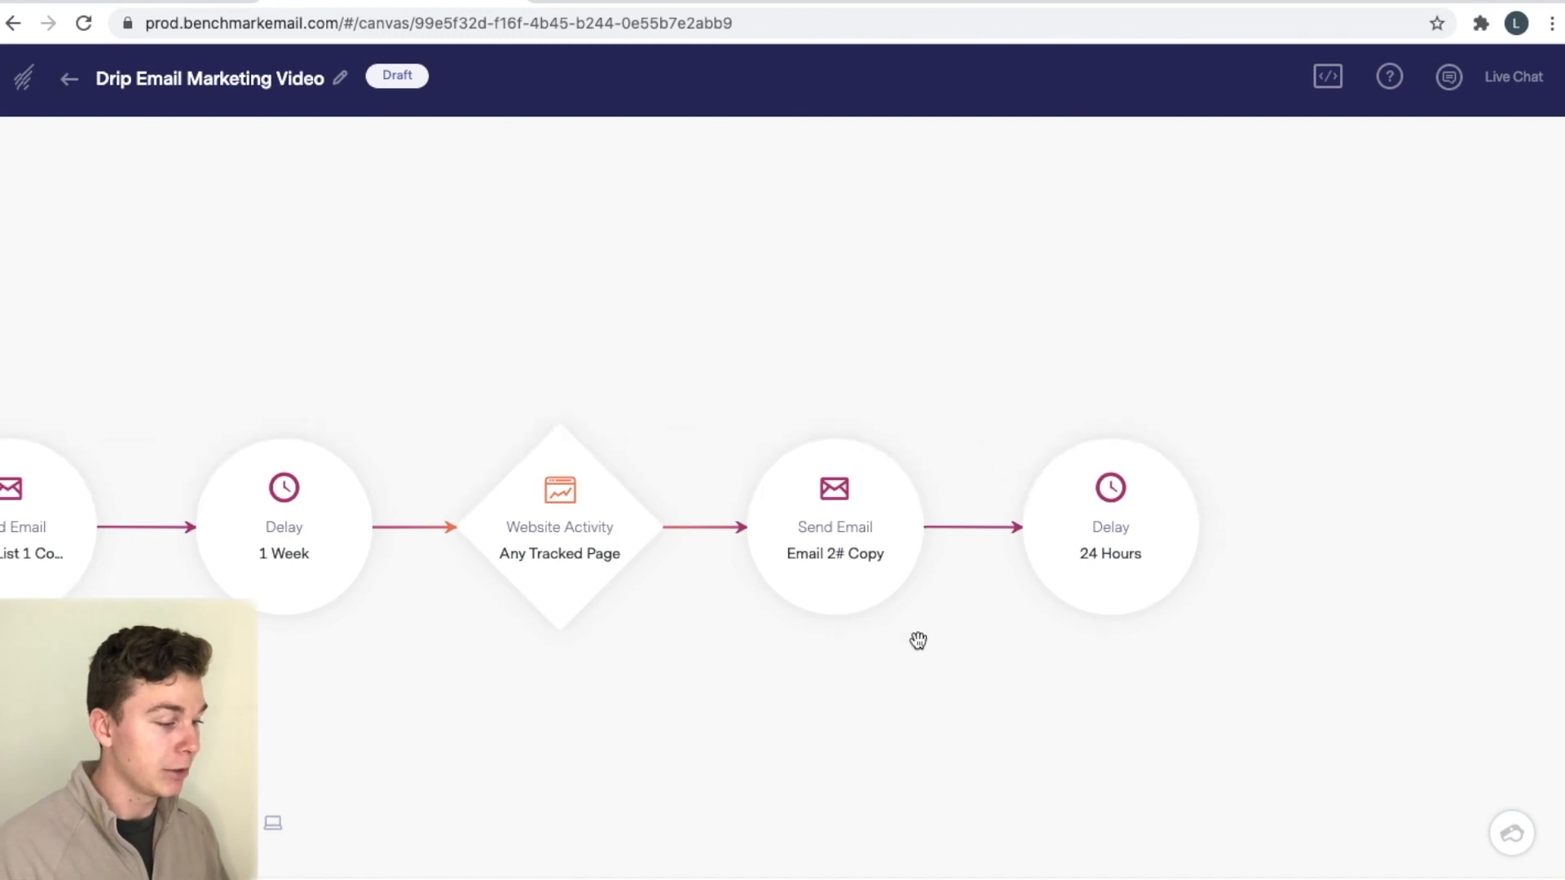
- Rearrange the canvas by moving the 1-week delay down, the Website Activity condition up, and the Email 2# Copy action down beneath the condition
left_click_drag(804, 657, 1206, 652)
left_click_drag(709, 549, 717, 717)
left_click_drag(995, 552, 946, 353)
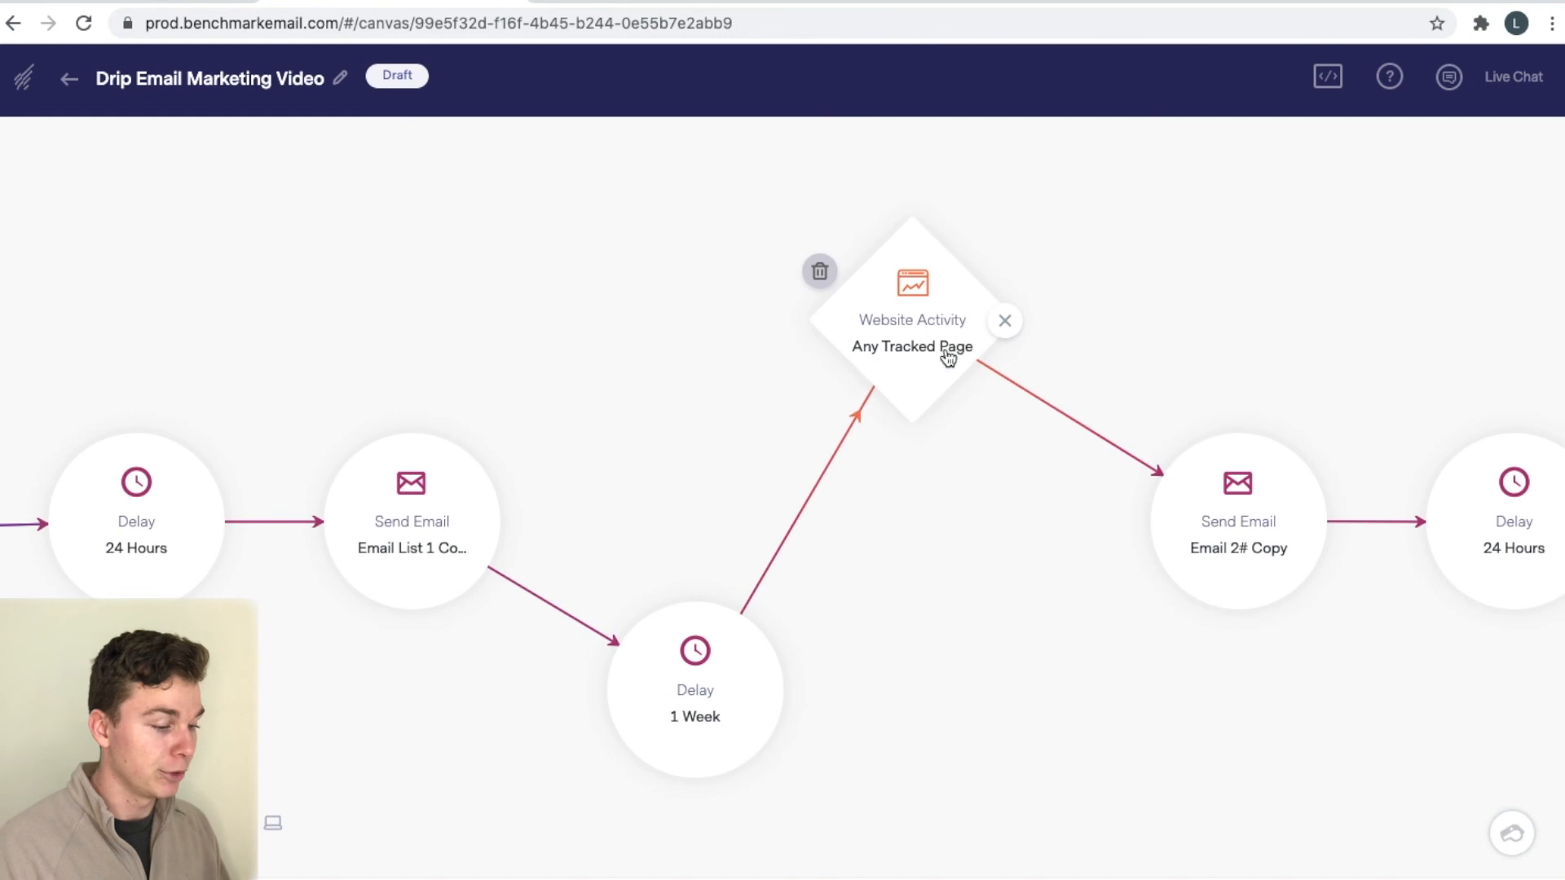
left_click_drag(1215, 532, 1028, 680)
scroll(859, 663, "down", 3)
scroll(858, 663, "left", 3)
scroll(840, 616, "up", 2)
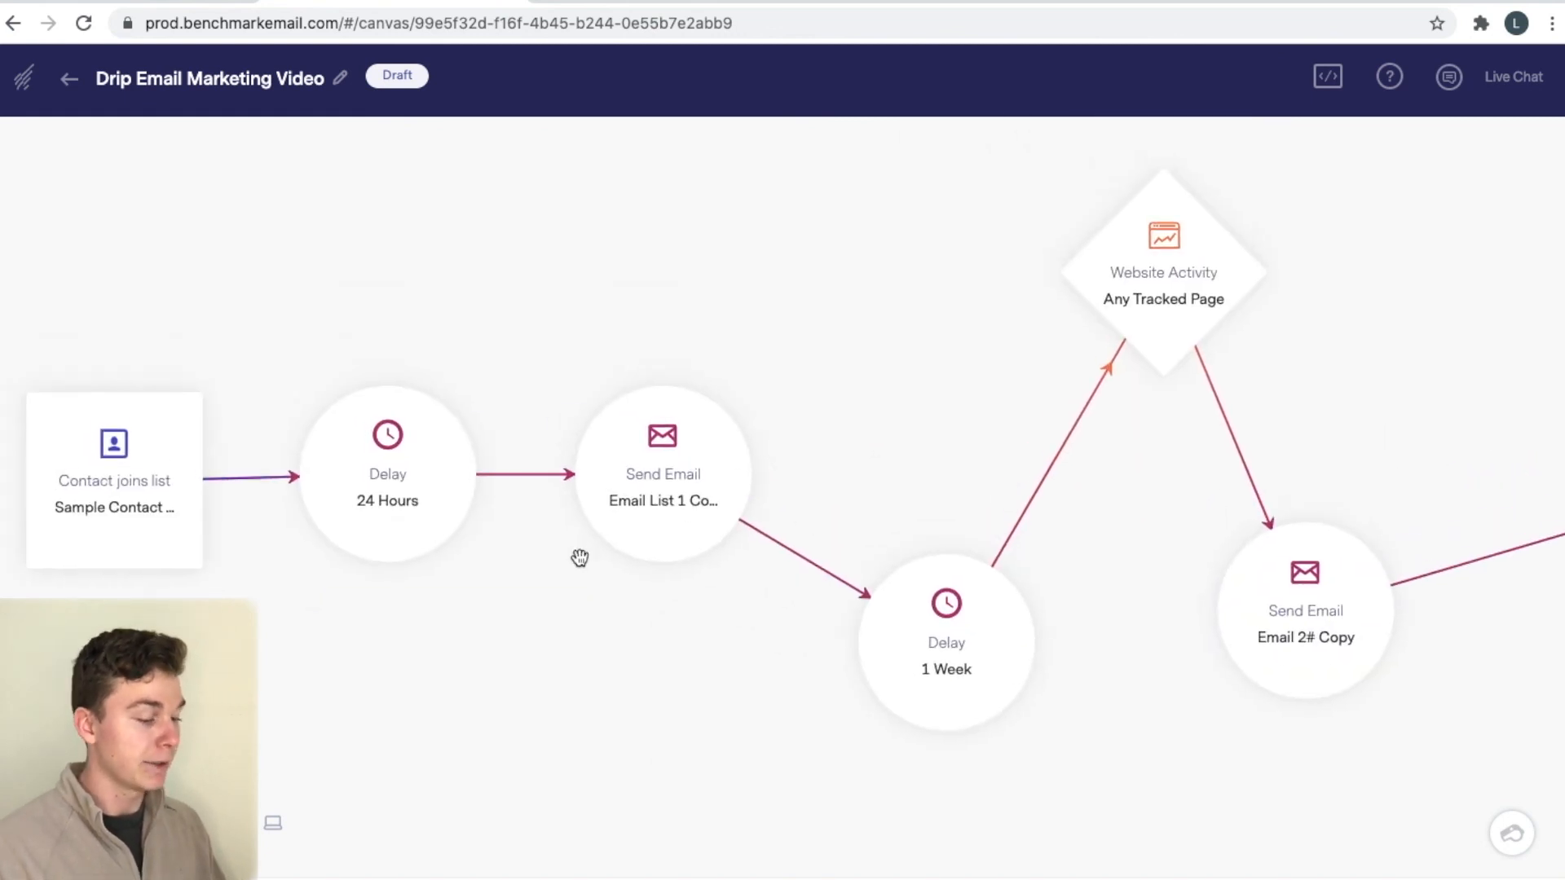